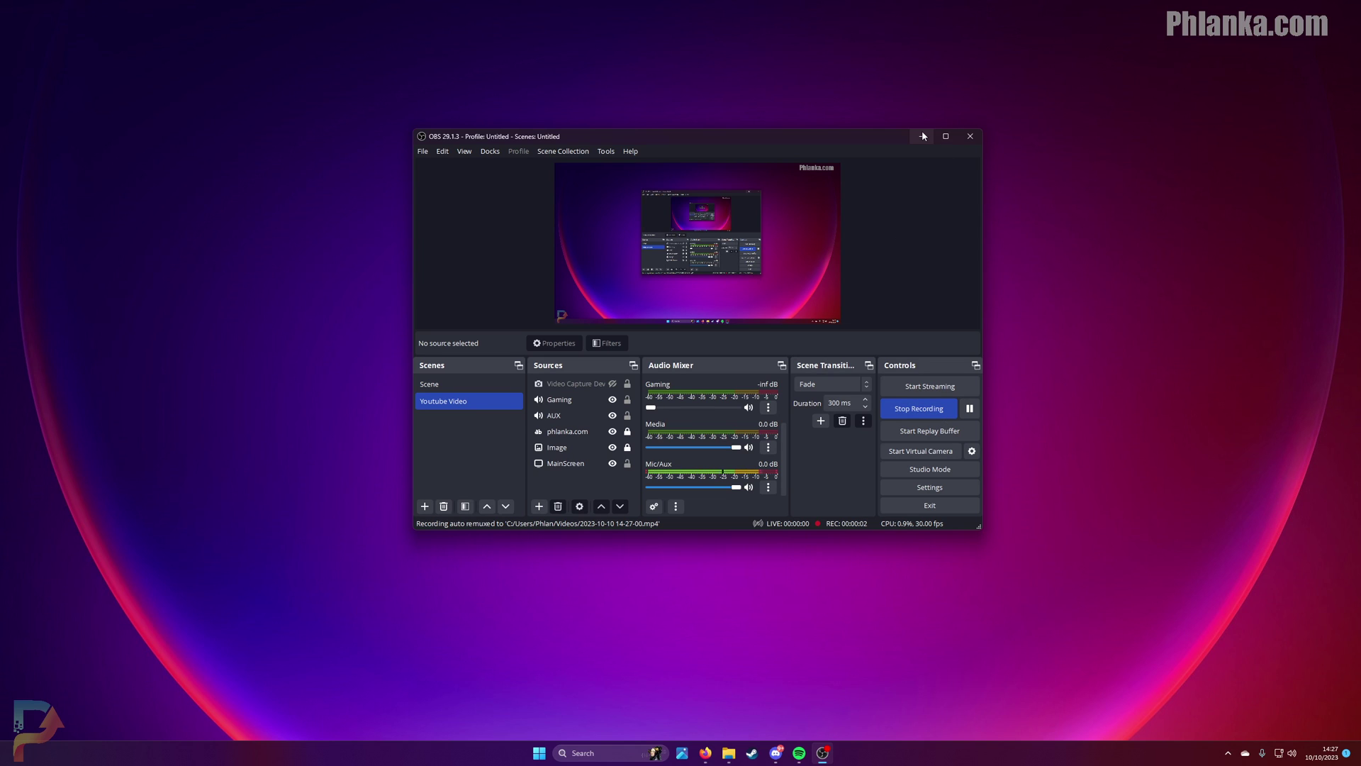
Step: Minimise OBS Studio, open the Make Custom Materials folder, and select MaterialMaker.blend with the library shortcut
click(923, 136)
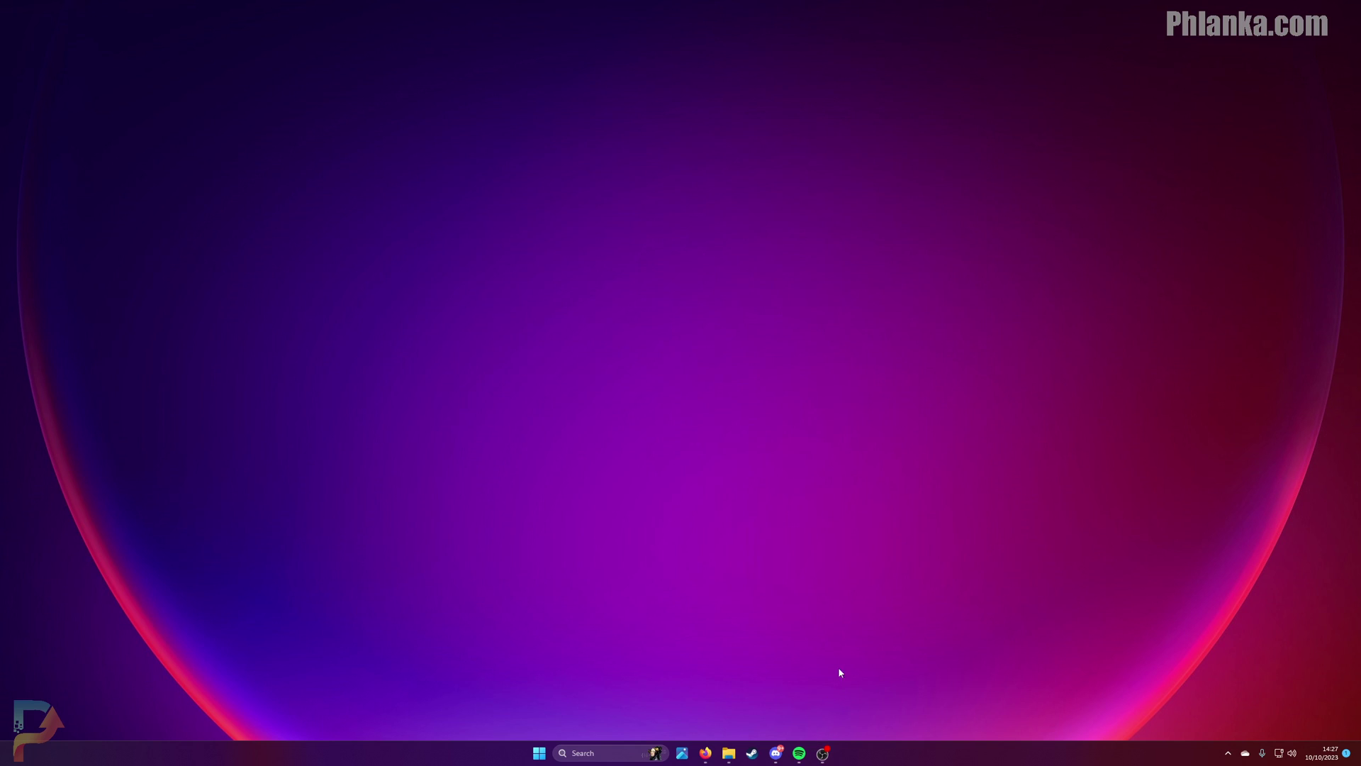
mouse_move(822, 753)
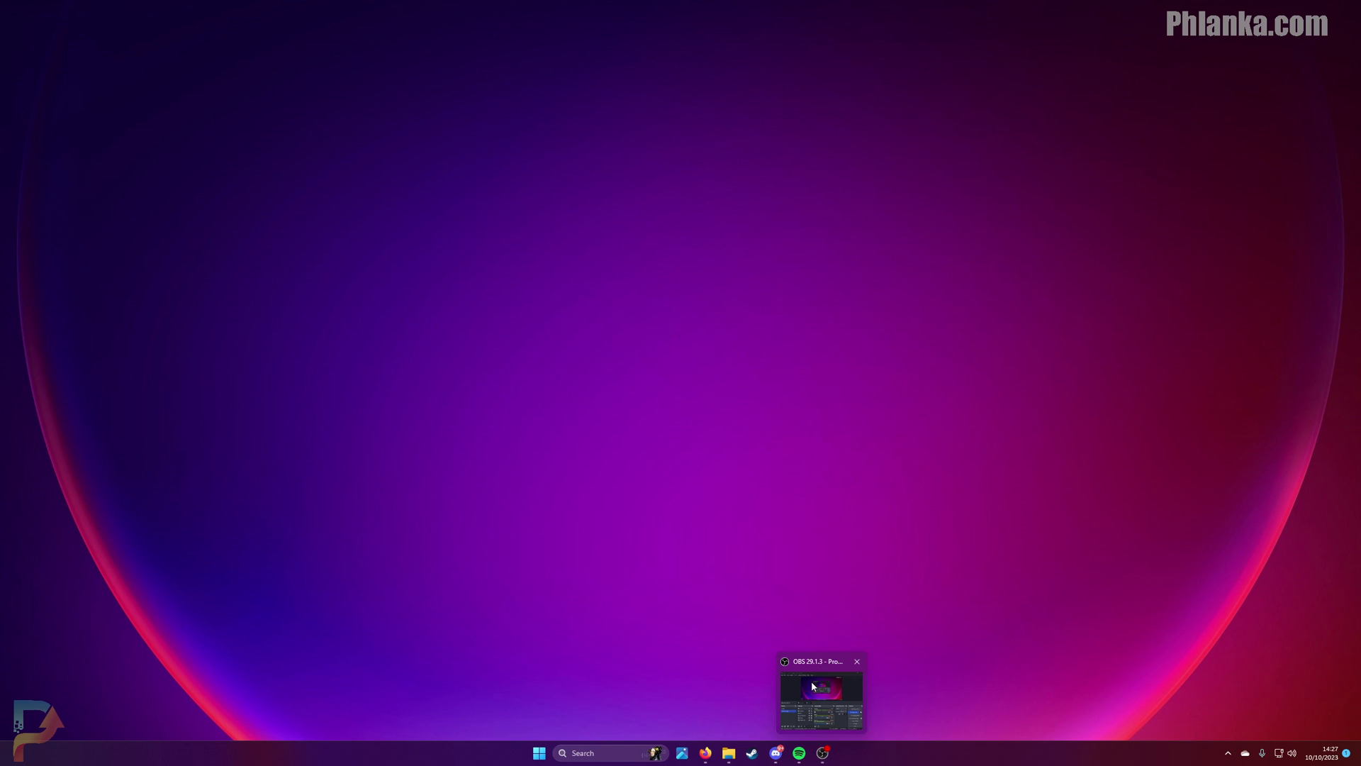
click(729, 753)
drag(647, 394, 789, 284)
Step: Open the Materials Library shortcut, peek into the Special folder, and return to Make Custom Materials
click(807, 409)
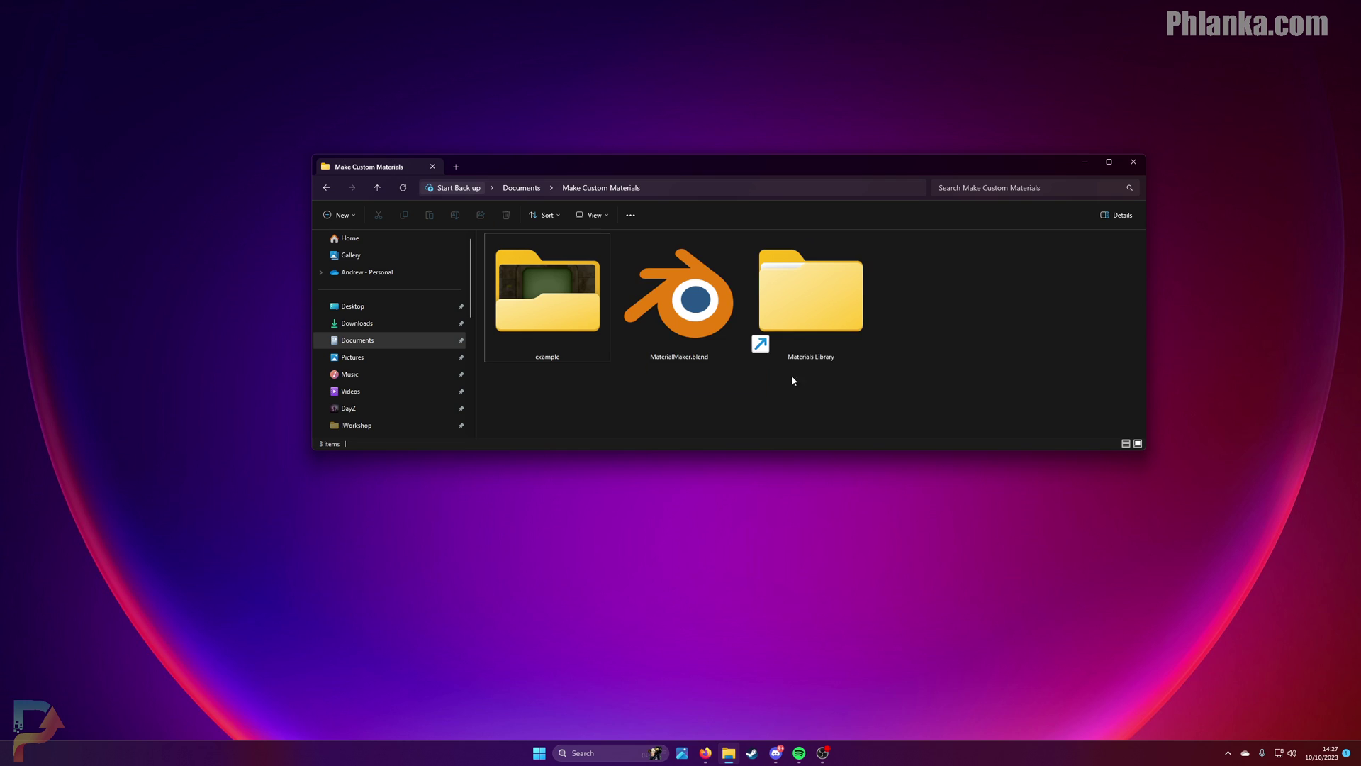
double_click(828, 320)
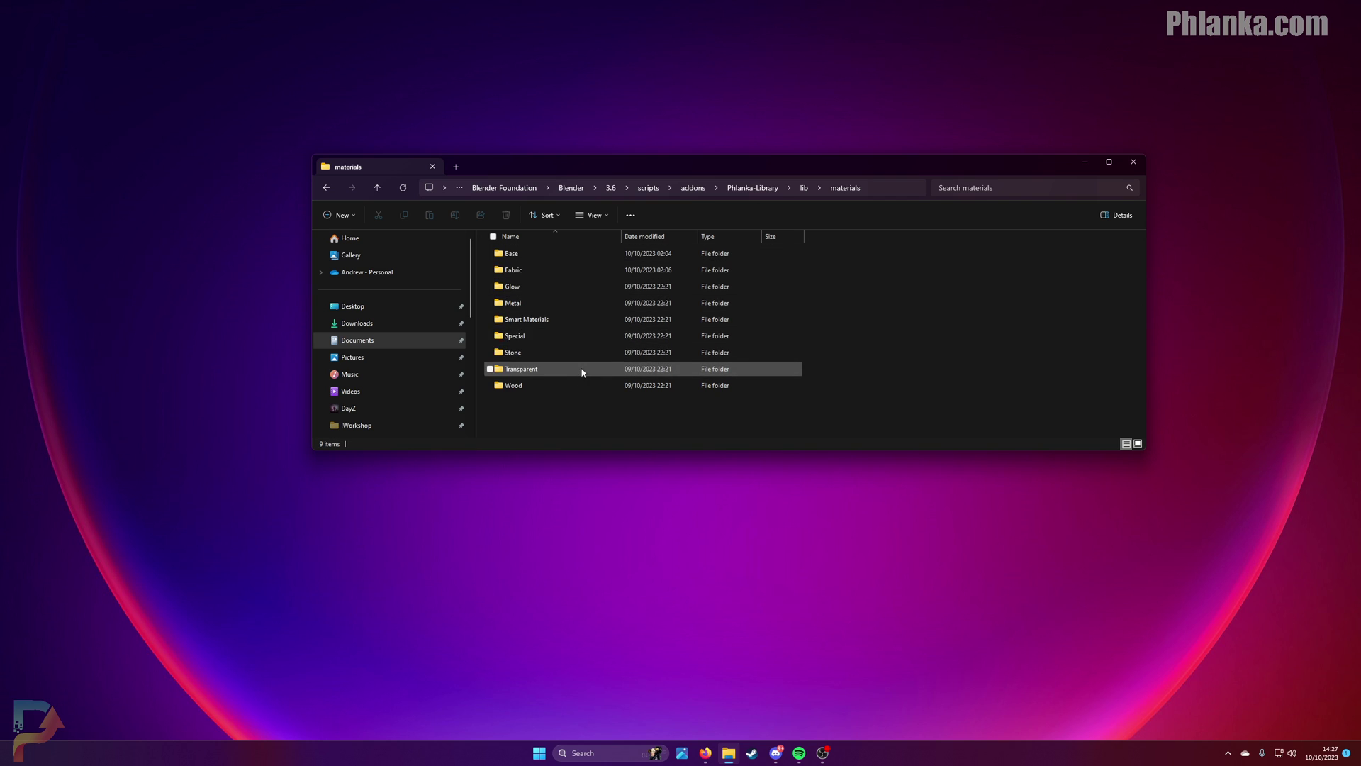
click(575, 340)
double_click(575, 345)
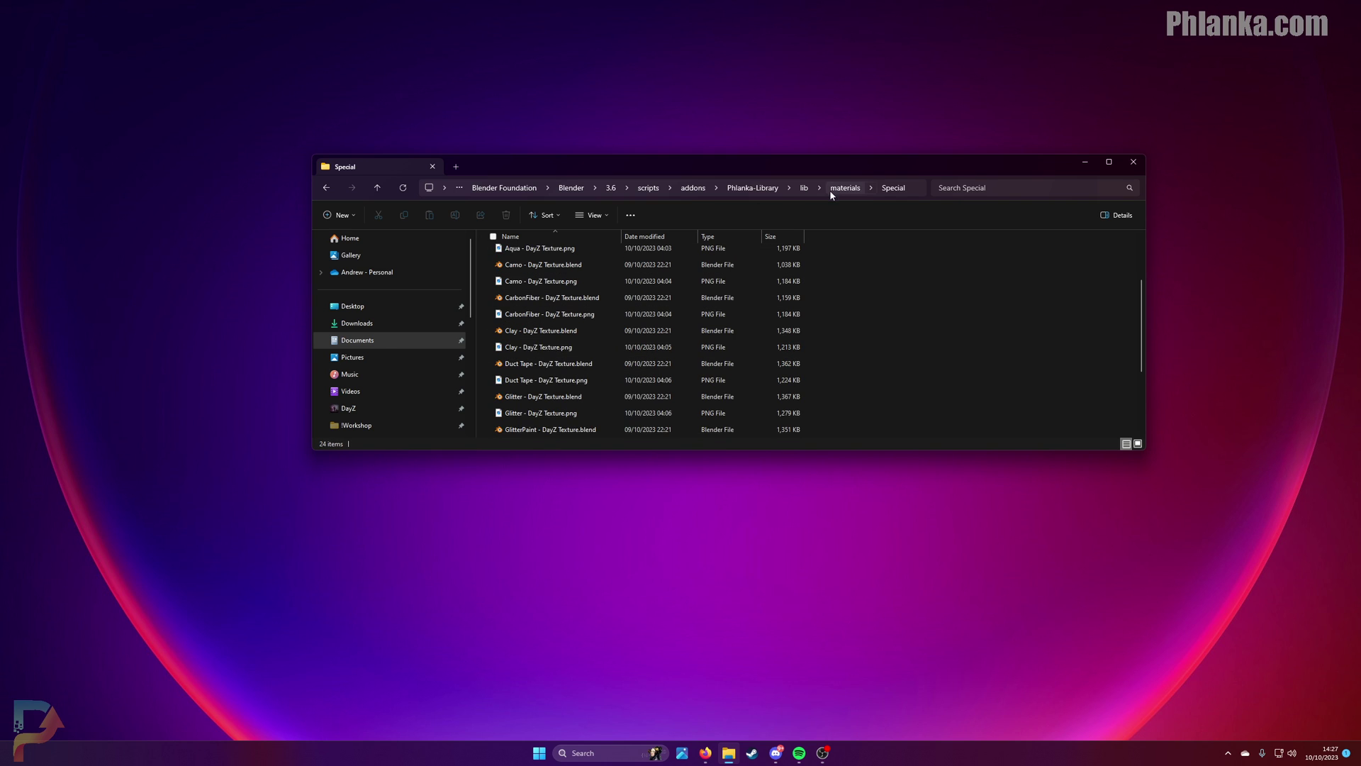
key(alt+Left)
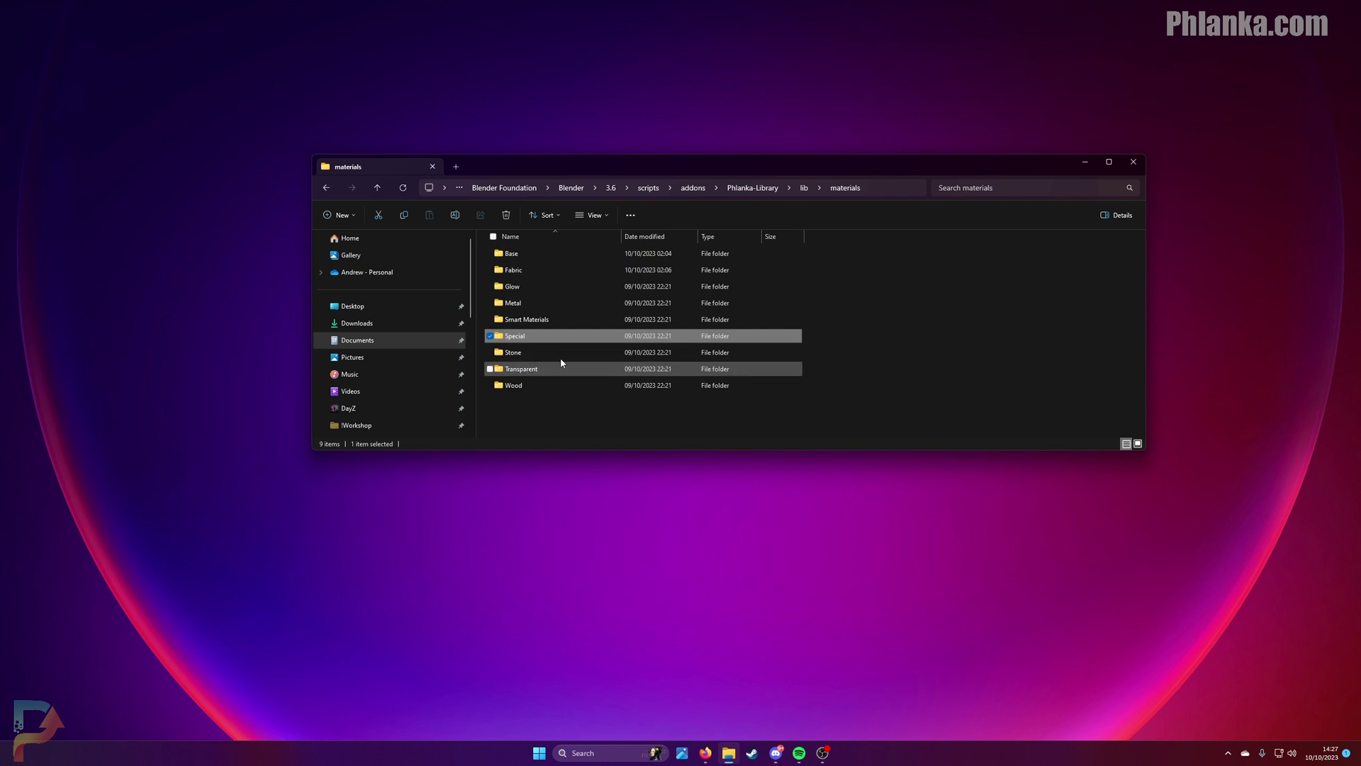
click(573, 409)
right_click(546, 411)
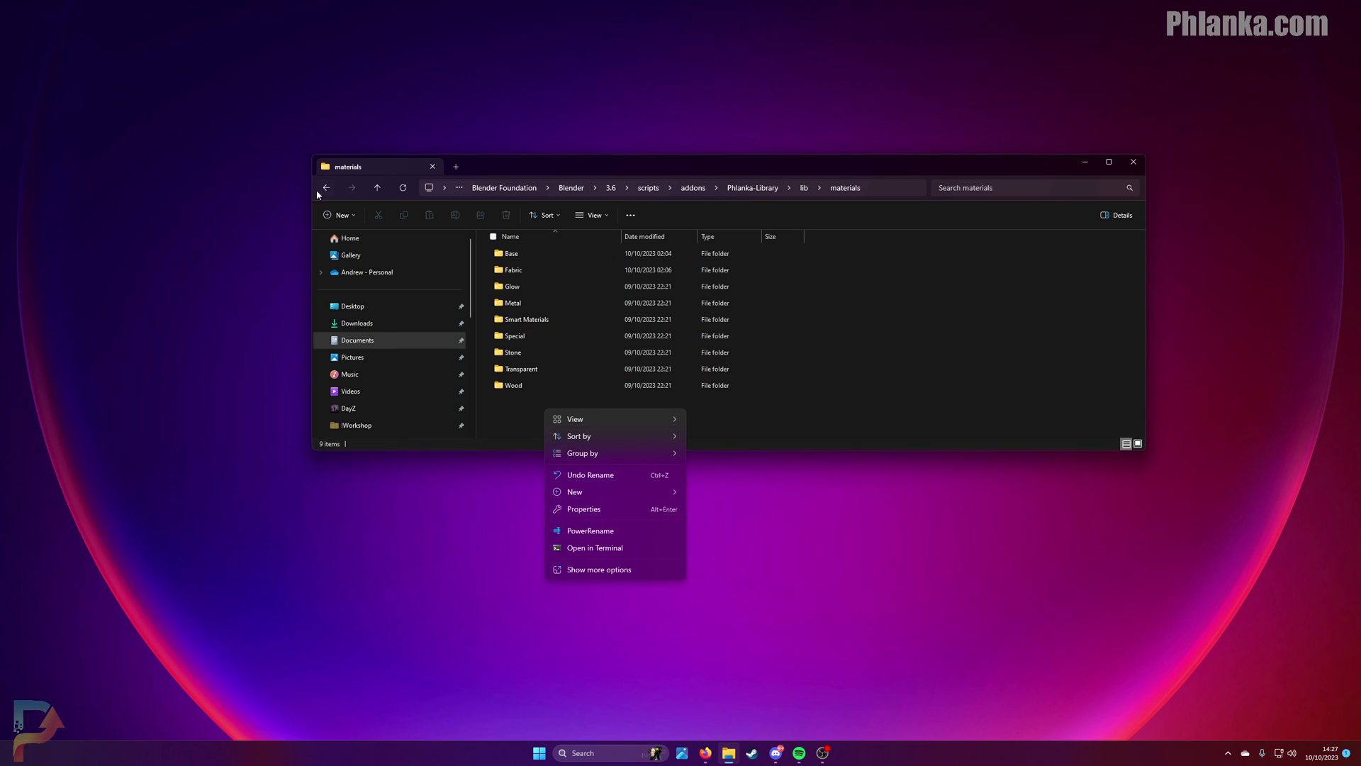
click(351, 187)
click(326, 187)
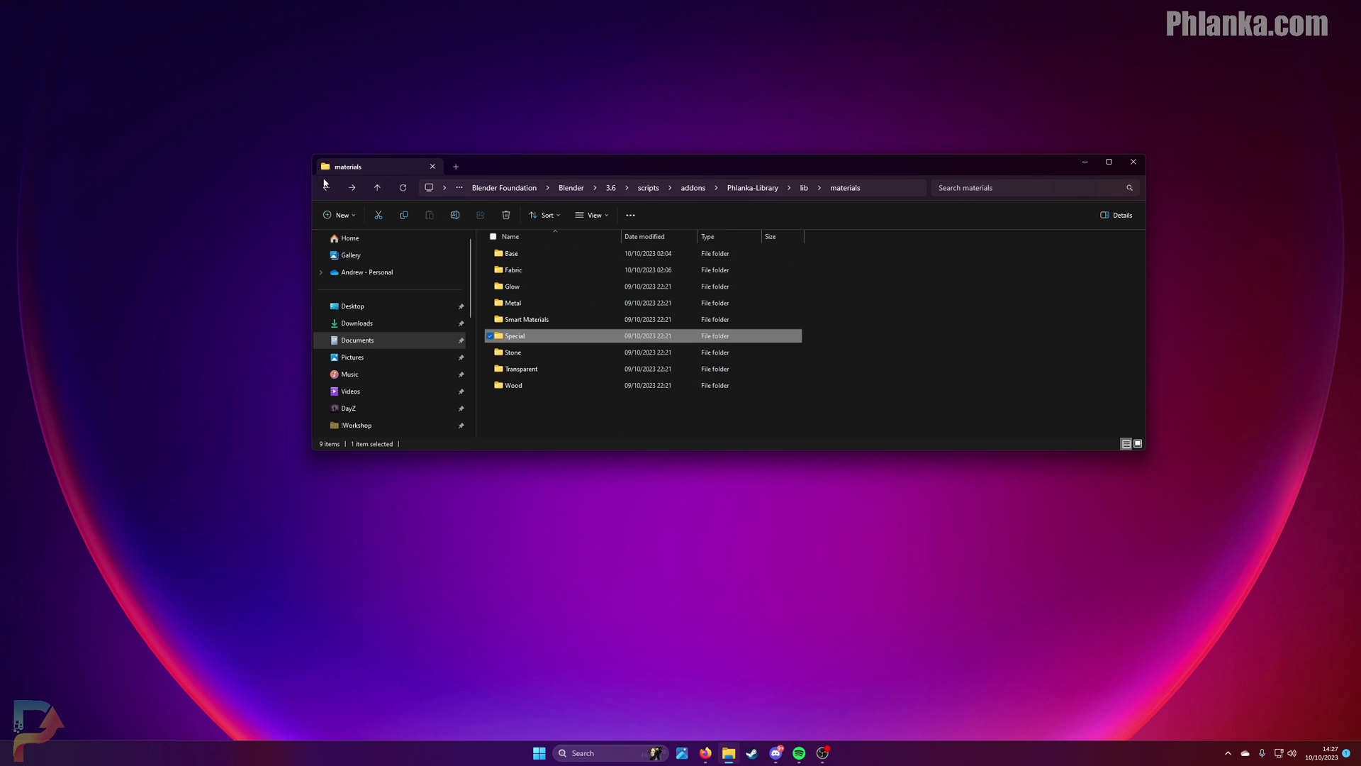
click(326, 188)
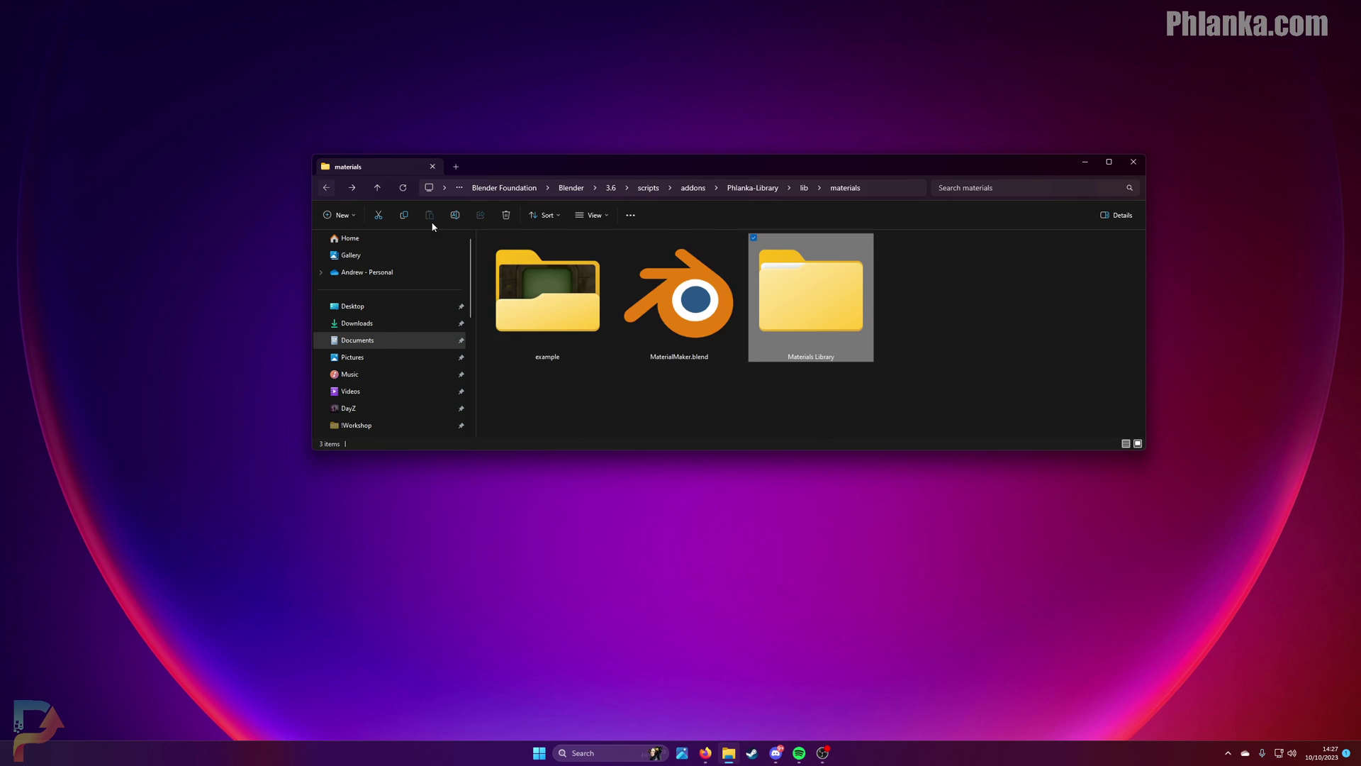
Step: Create a 'My Materials' folder in the materials library, then go back and select MaterialMaker.blend
double_click(809, 324)
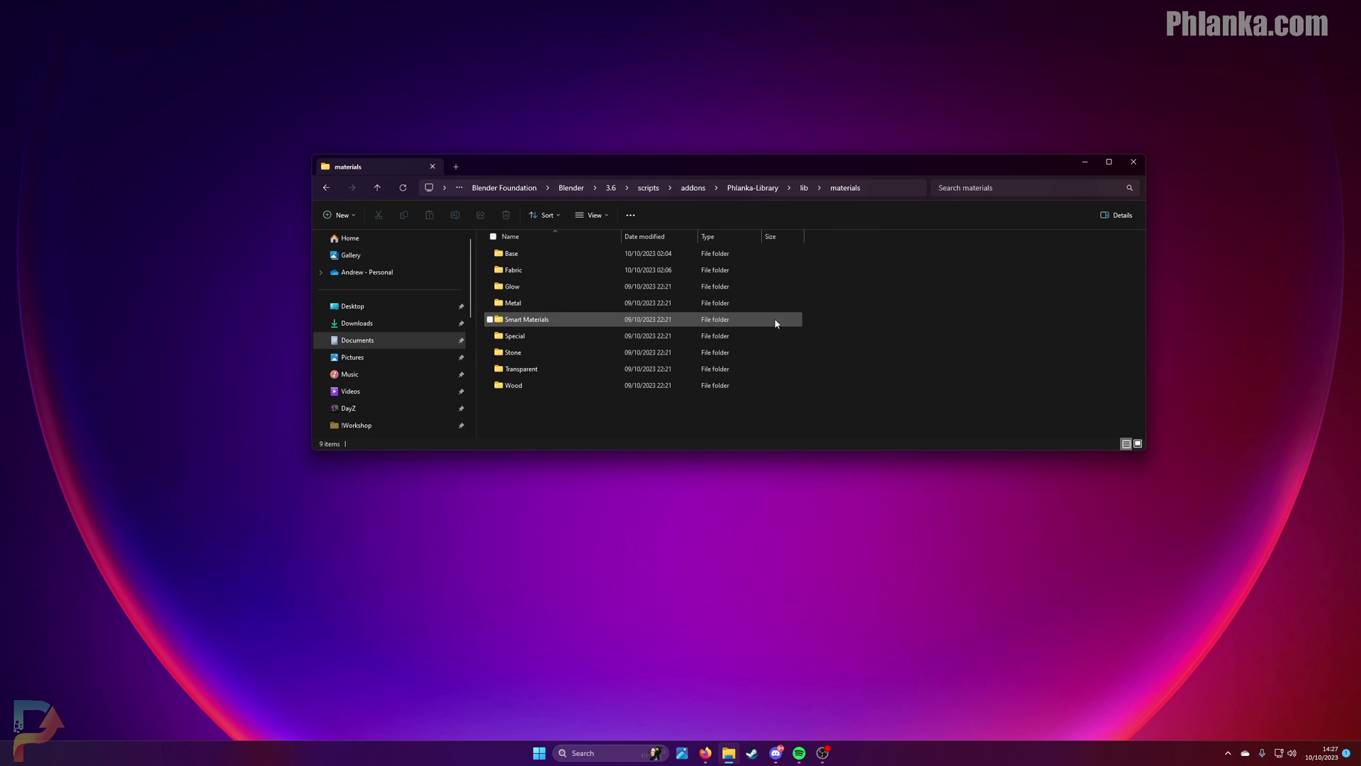
right_click(628, 406)
mouse_move(687, 491)
click(812, 493)
text(My Materials)
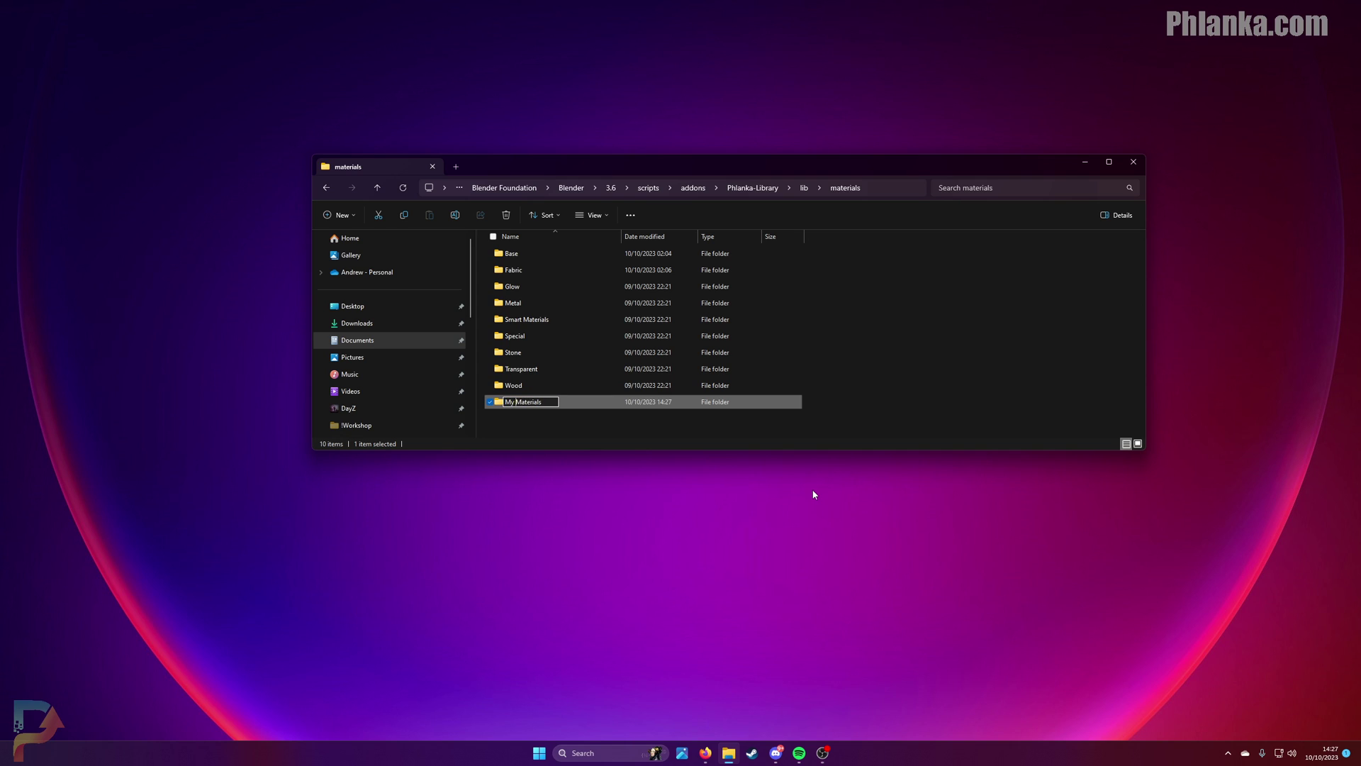
key(Return)
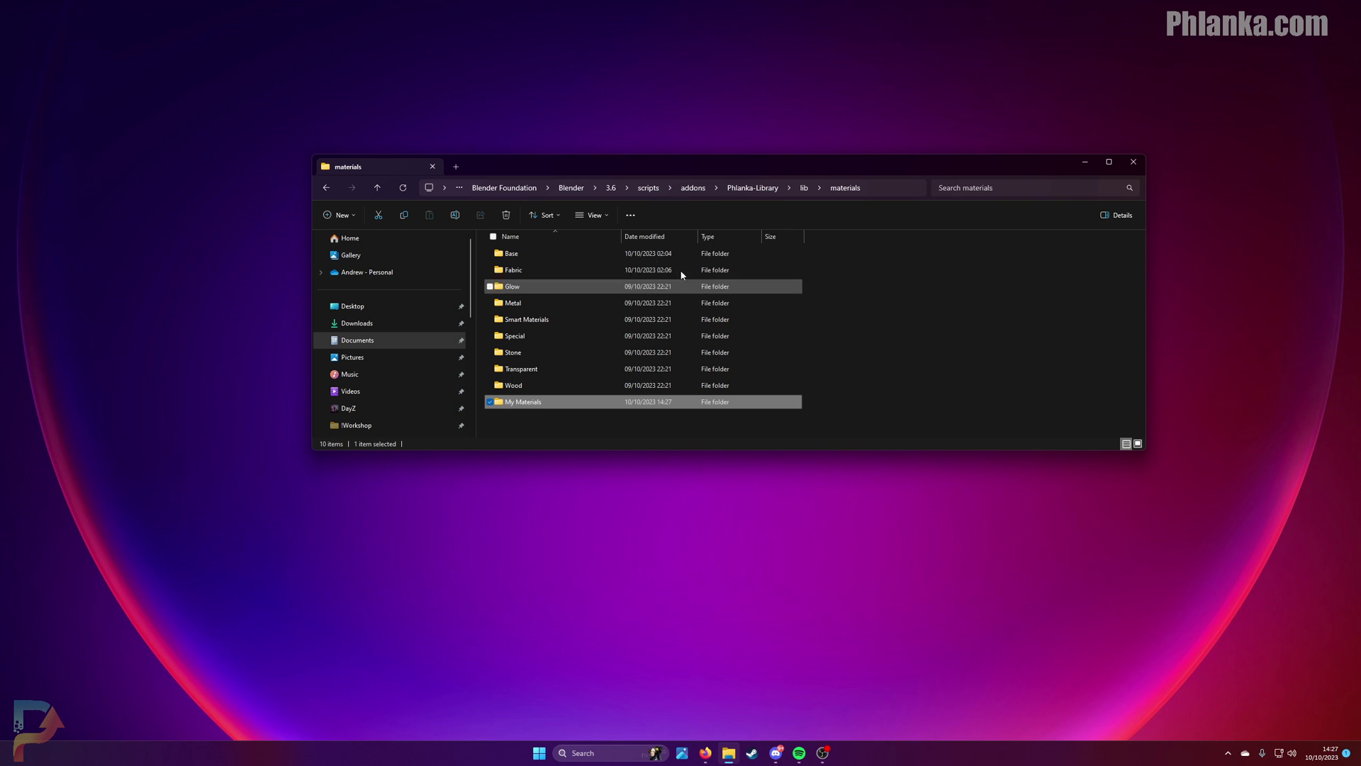
click(328, 188)
click(691, 321)
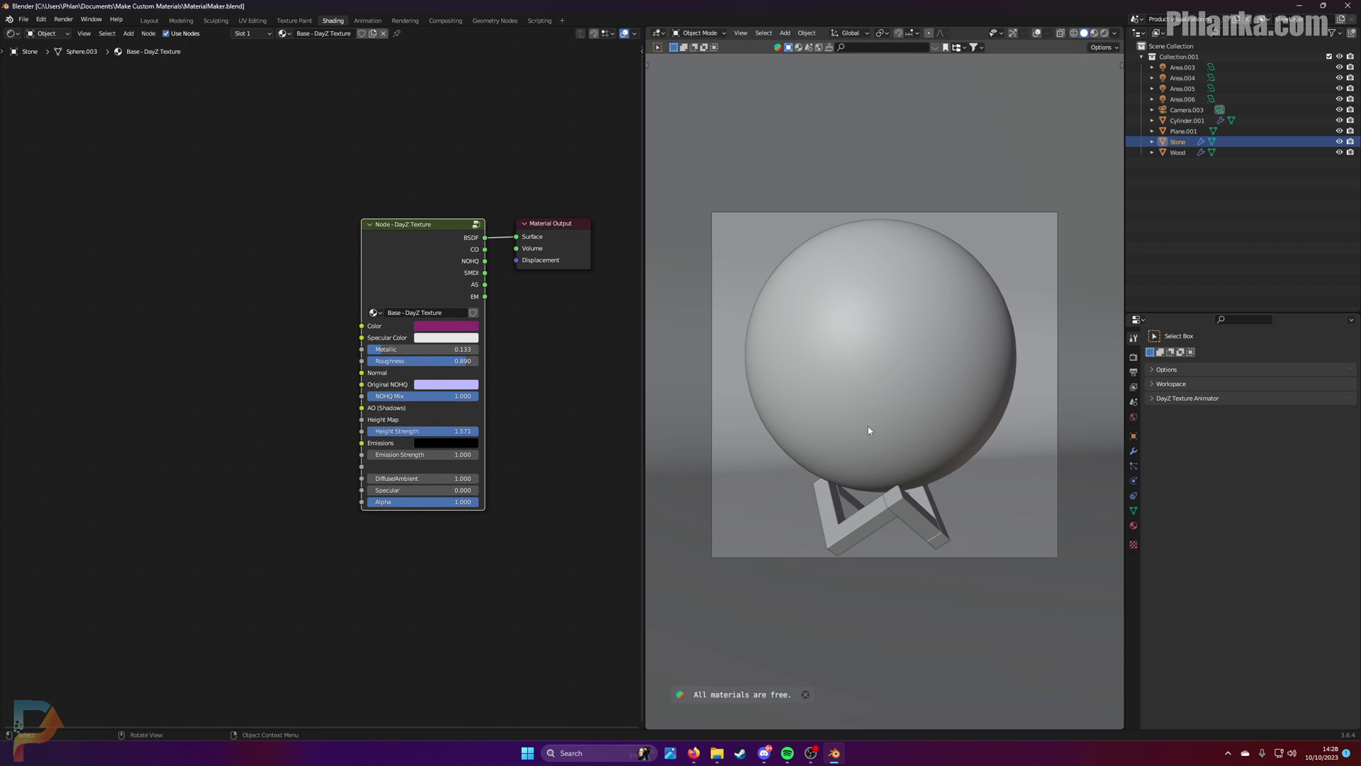
Step: Switch Blender's viewport to Rendered shading to preview the magenta DayZ Texture sphere
click(1103, 35)
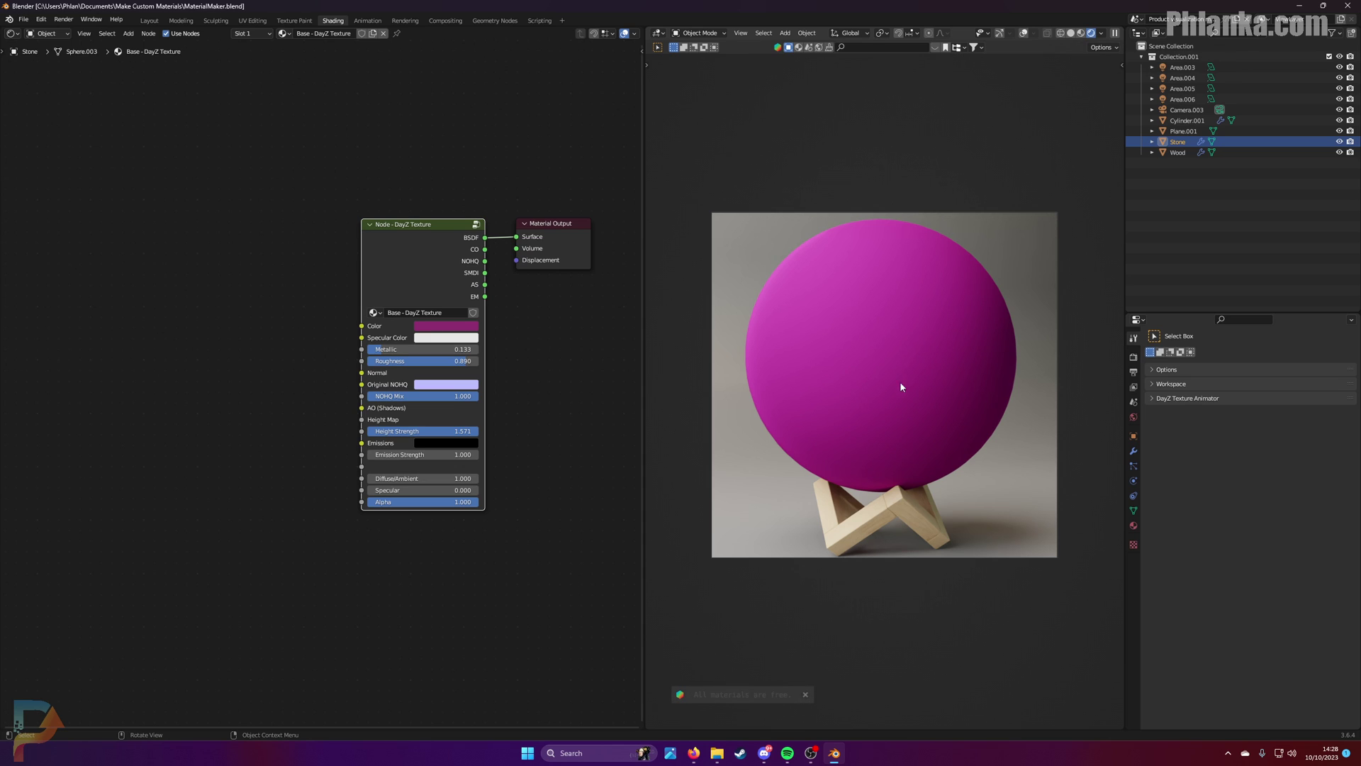
middle_drag(585, 480, 594, 484)
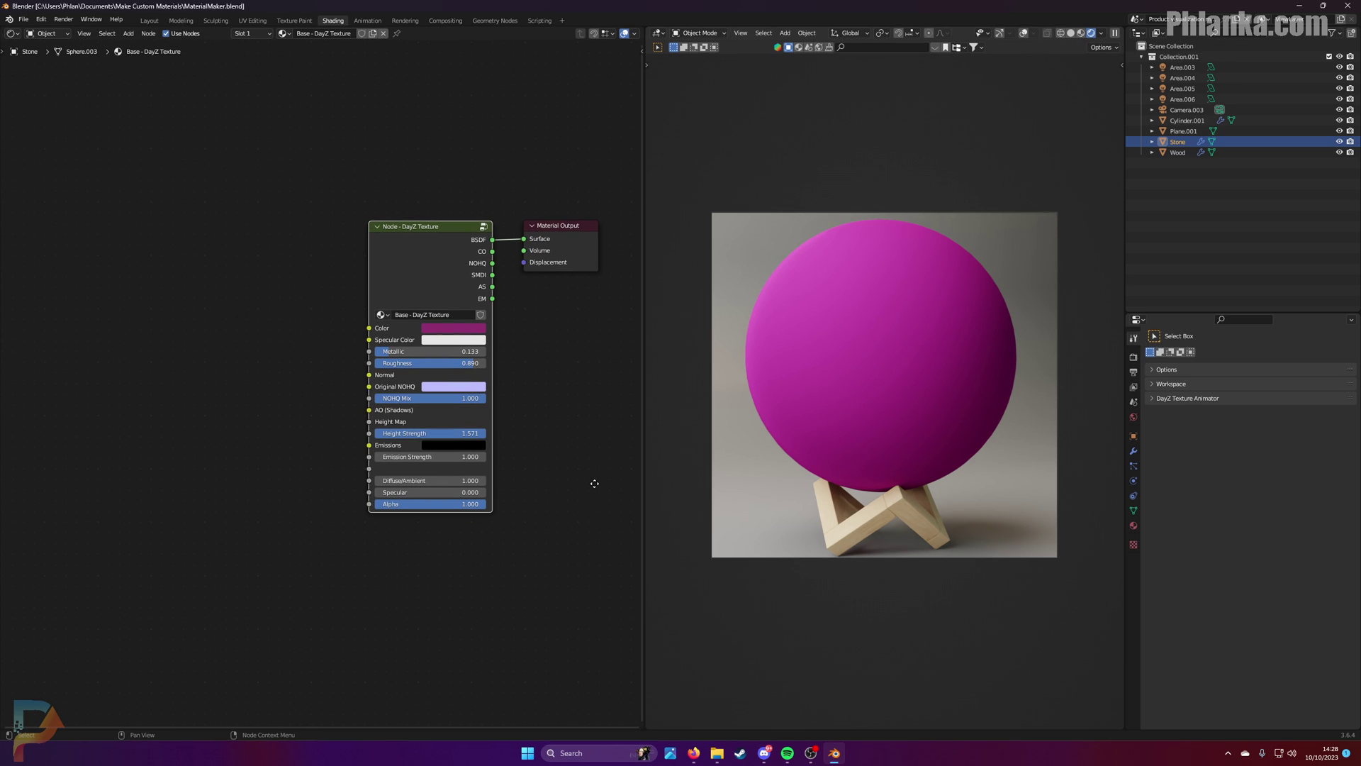
Step: Delete pbr_example_preview.jpg from the example folder and drag pbr_example_albedo.png toward Blender's node editor
click(716, 753)
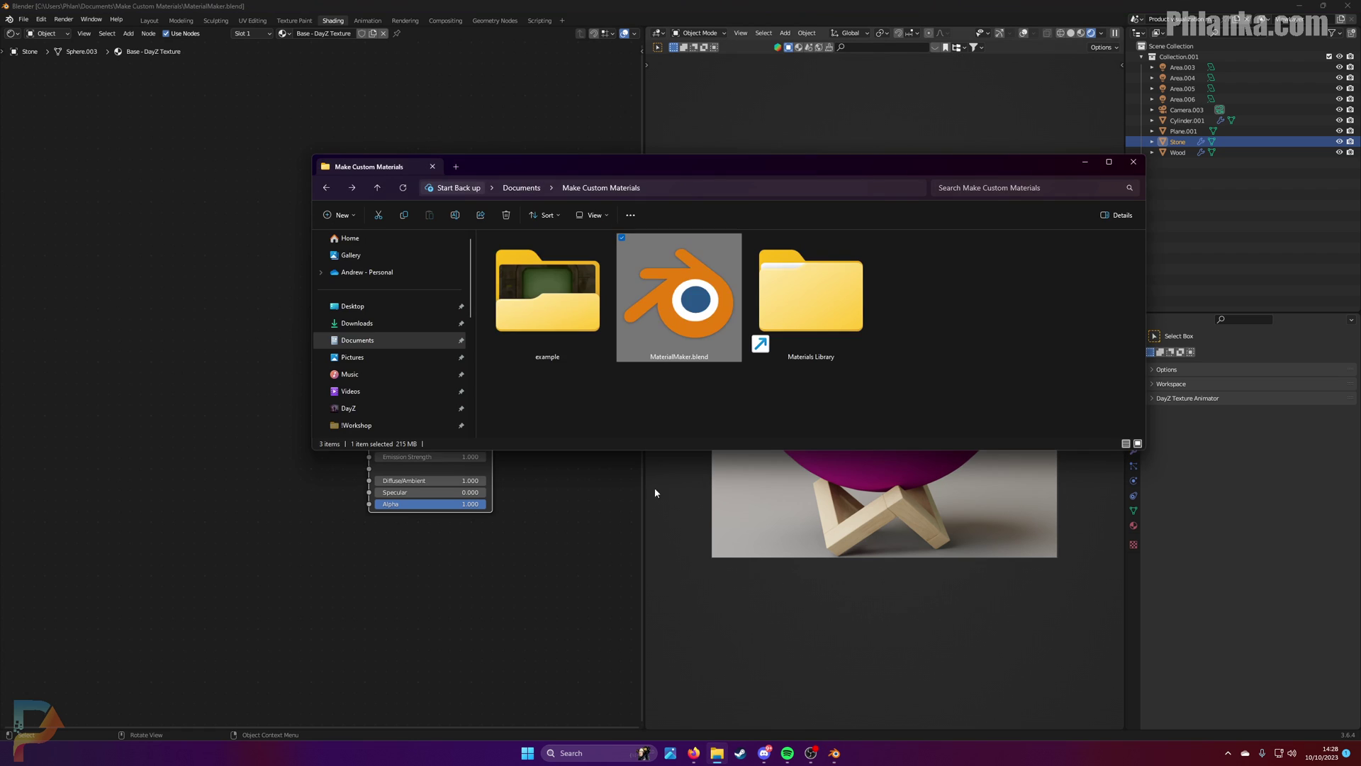
double_click(544, 347)
click(505, 295)
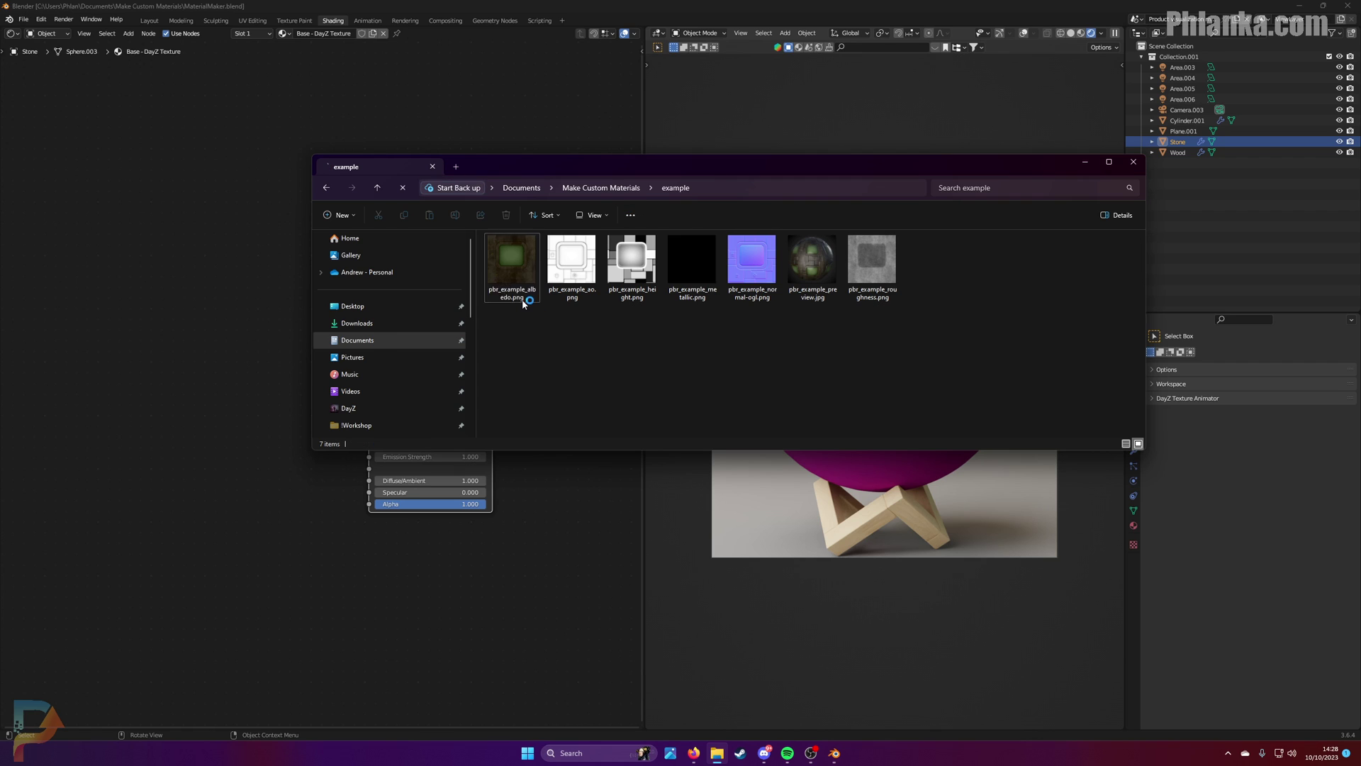
click(572, 293)
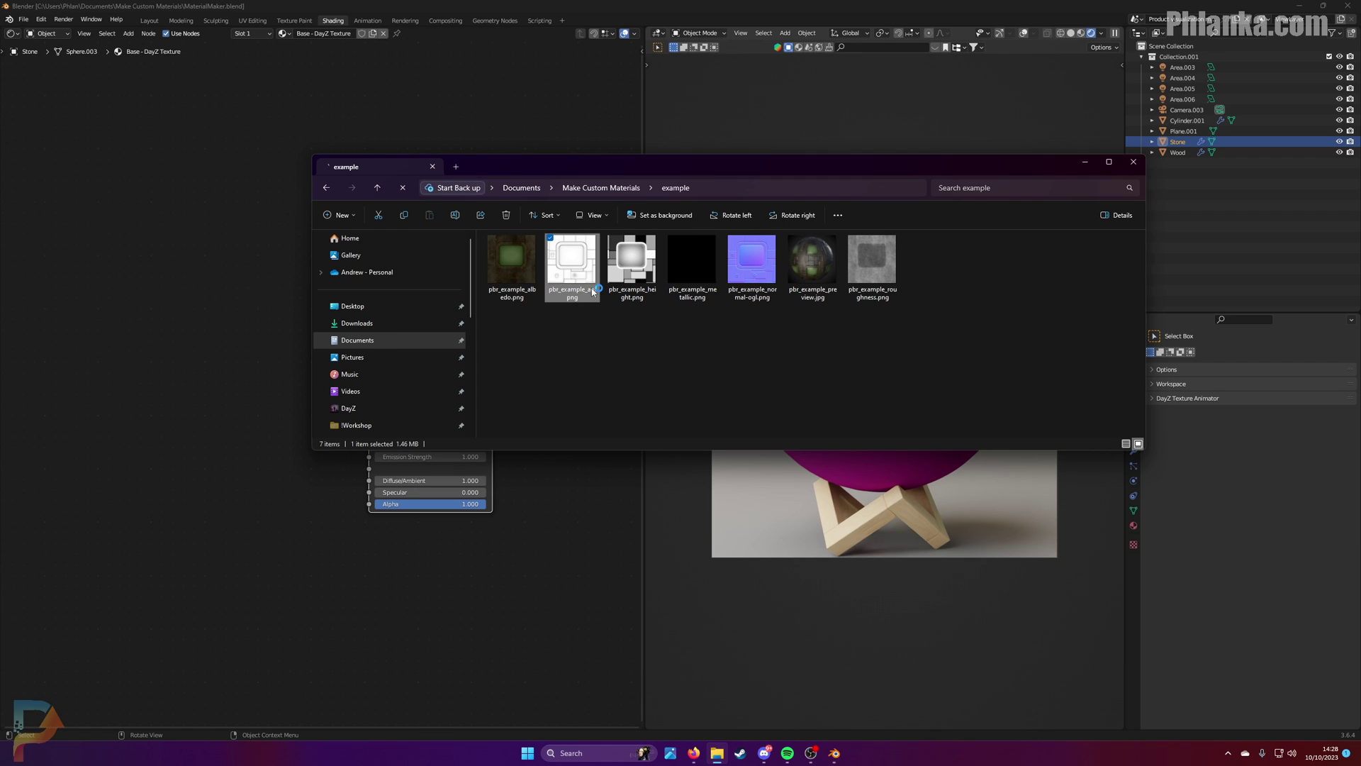
click(647, 301)
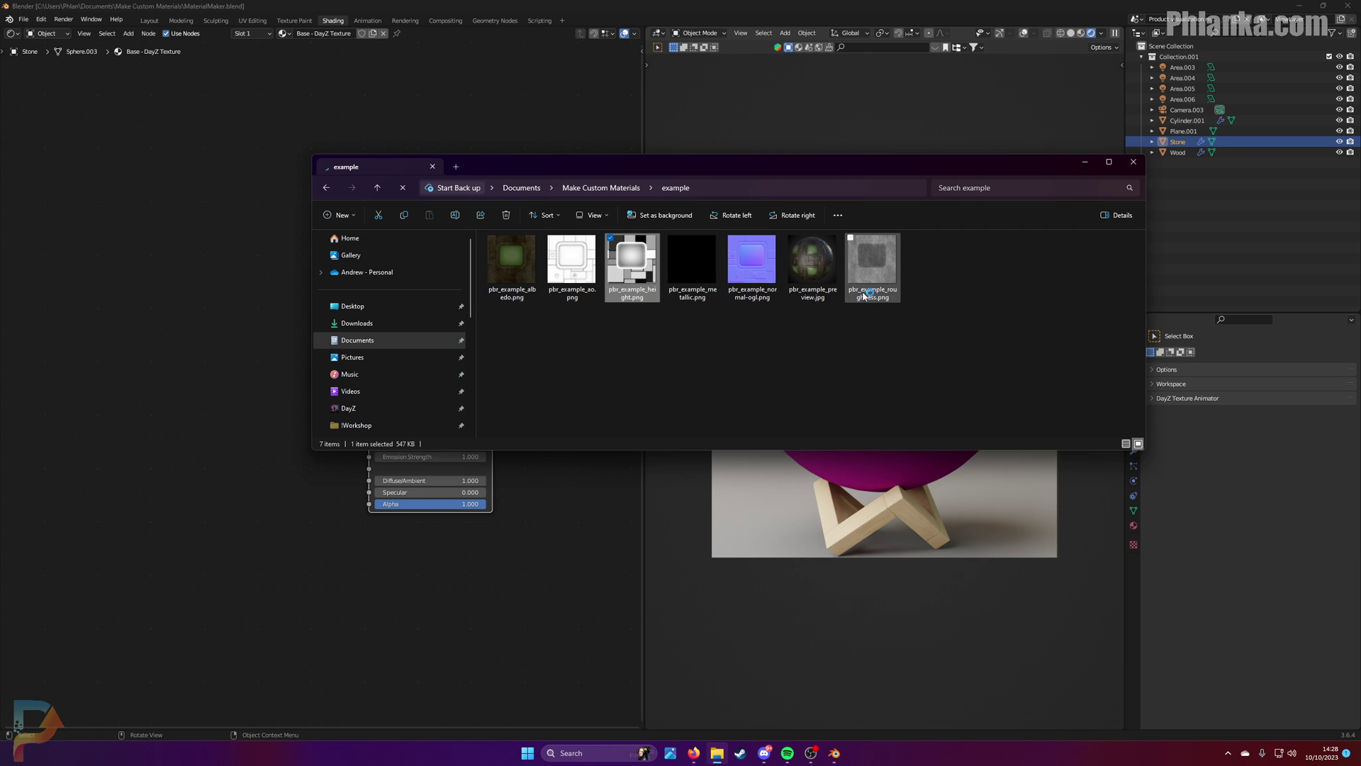
click(812, 269)
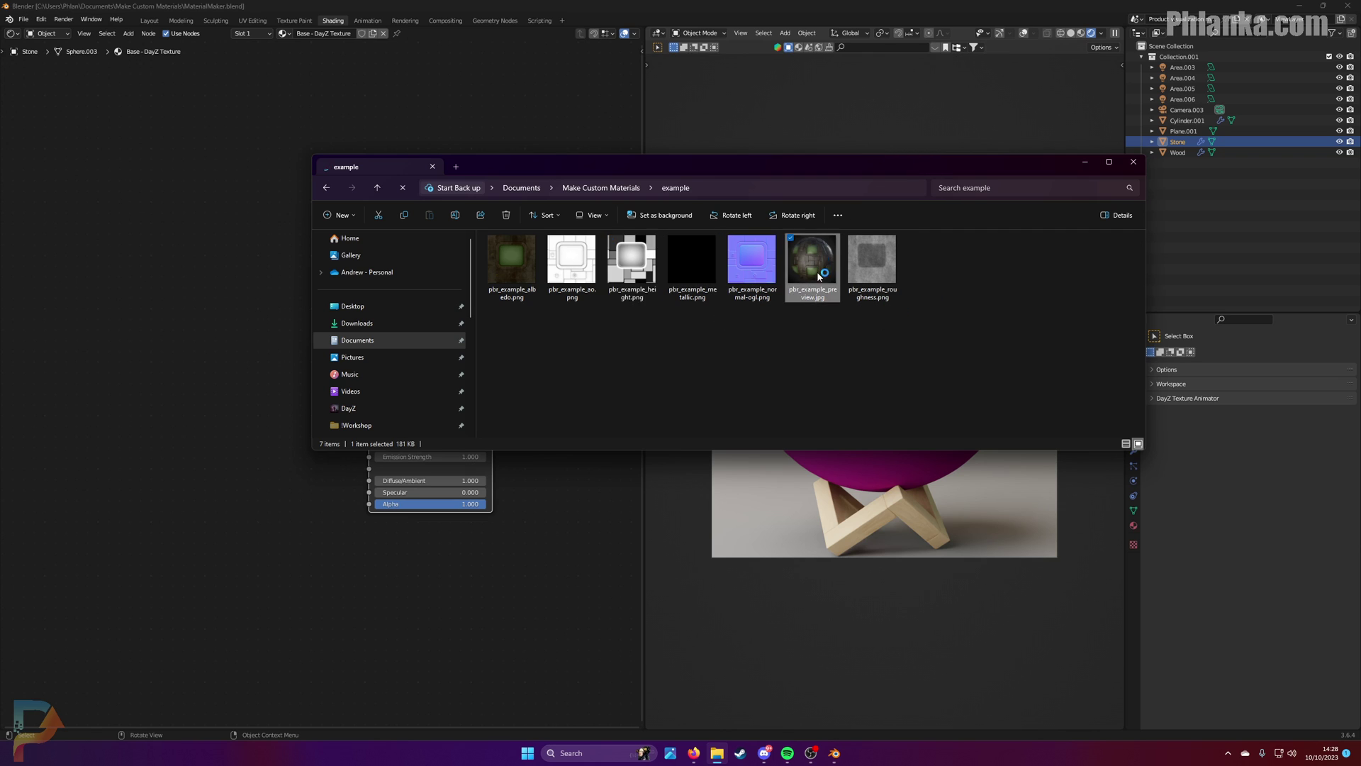
key(Delete)
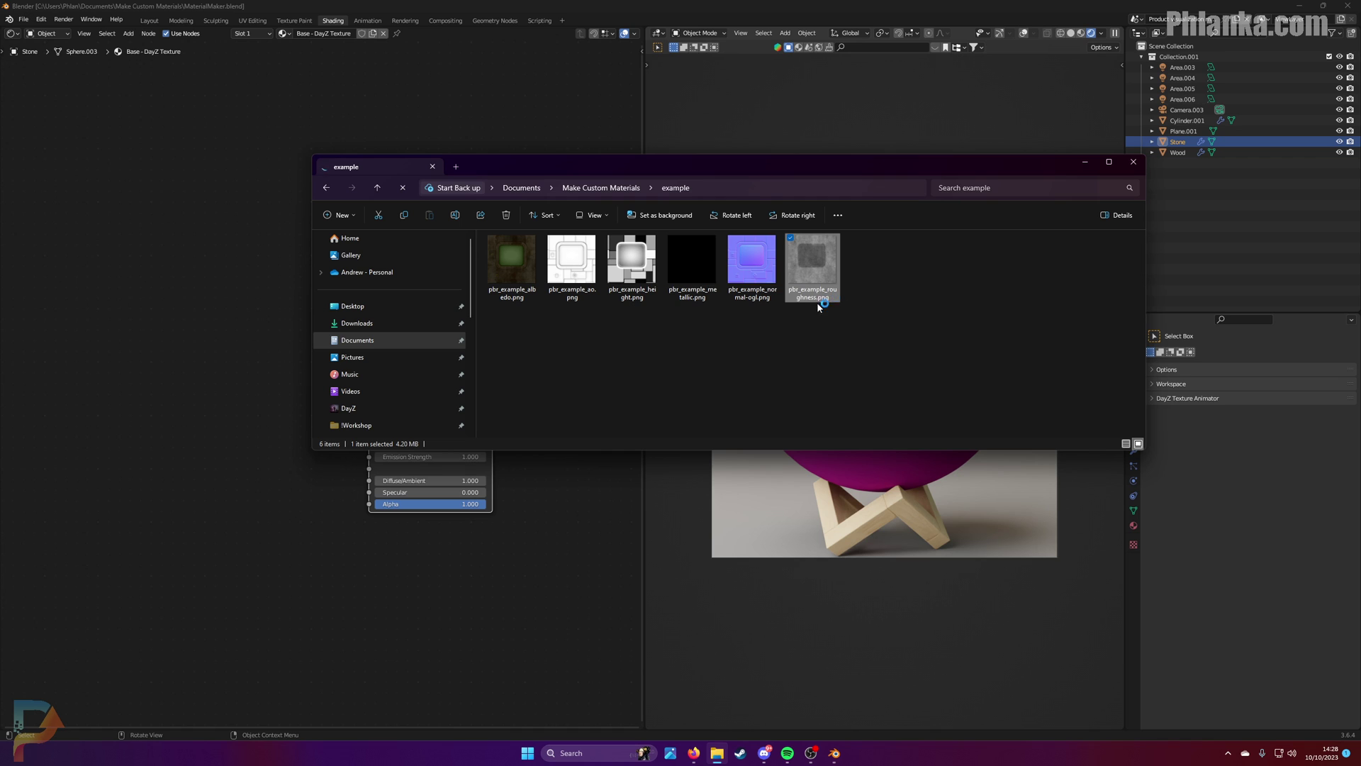
drag(783, 174, 942, 175)
drag(674, 269, 218, 264)
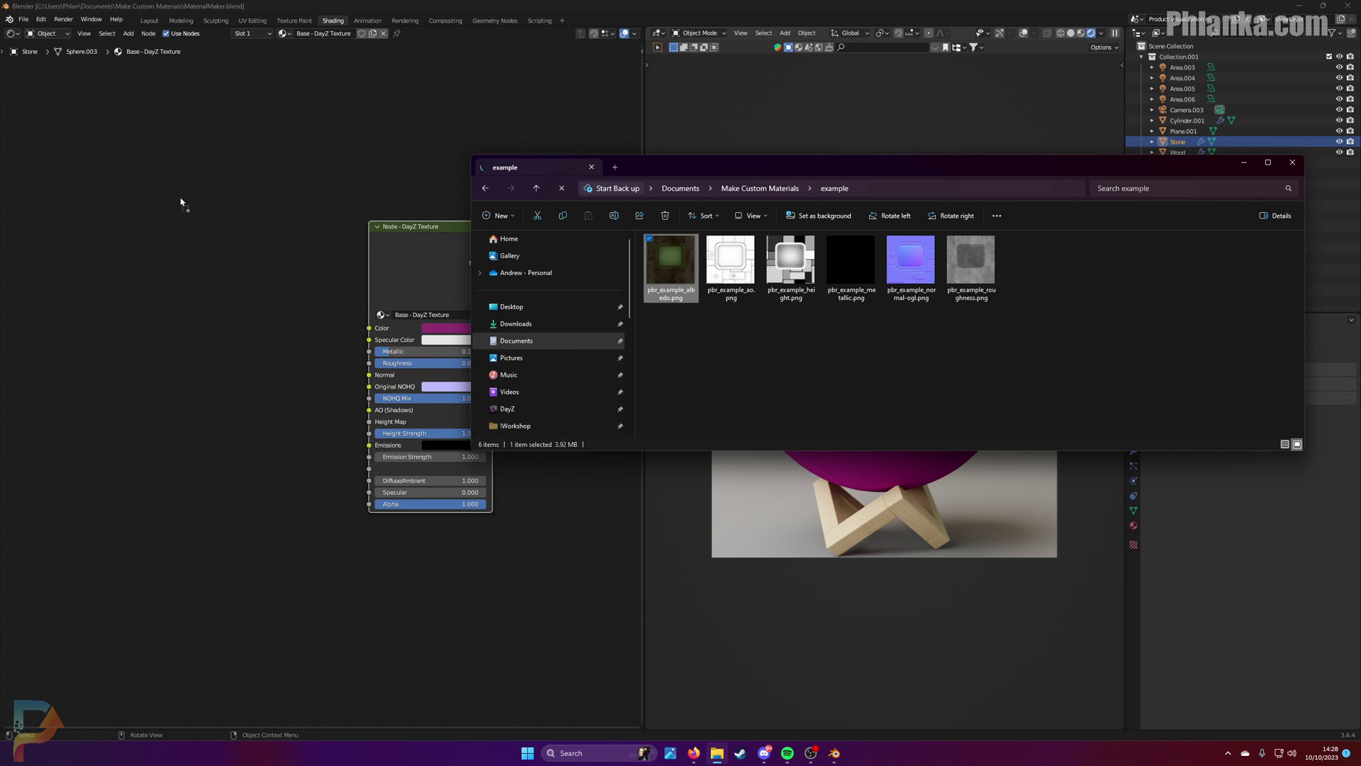
Step: Drop pbr_example_albedo.png in, wire its Color to DayZ Texture Color, and add mapping nodes with Ctrl+T
drag(184, 207, 138, 182)
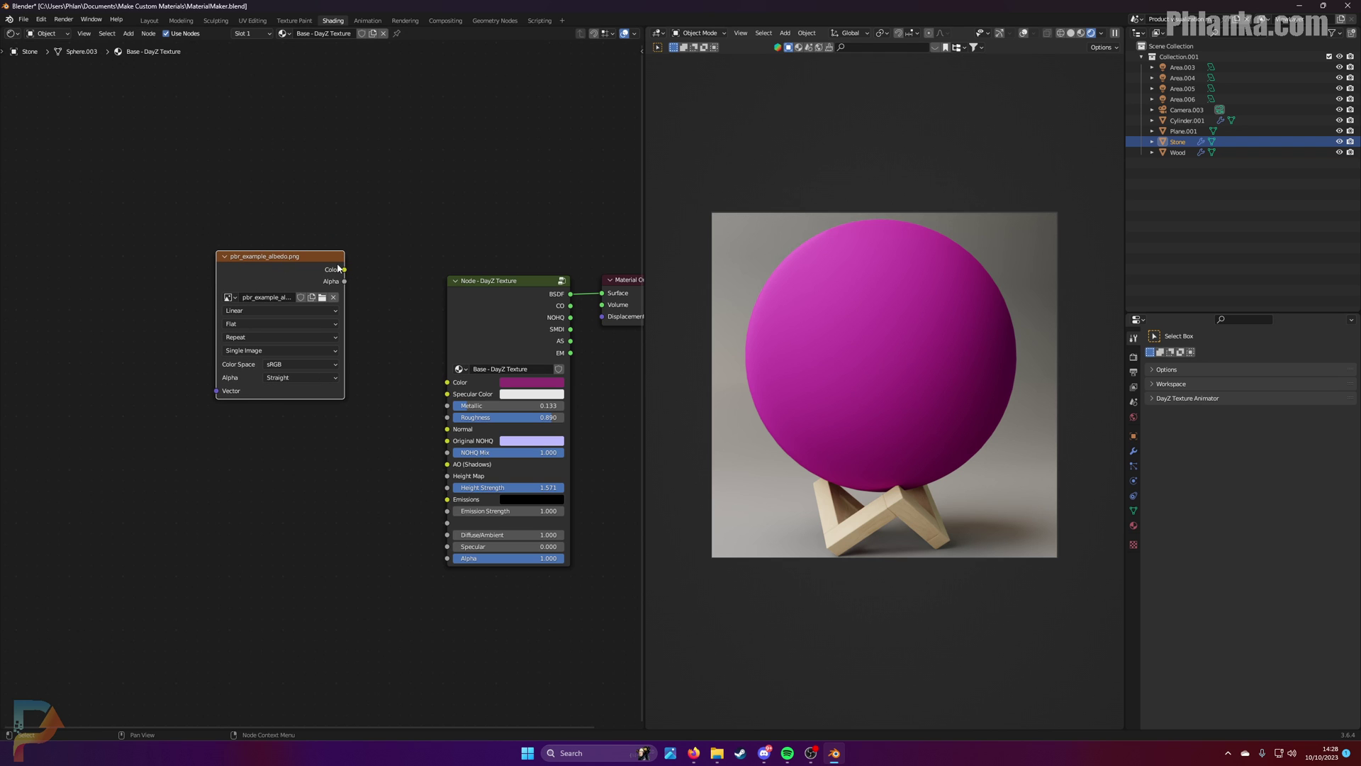
drag(345, 269, 454, 387)
key(Home)
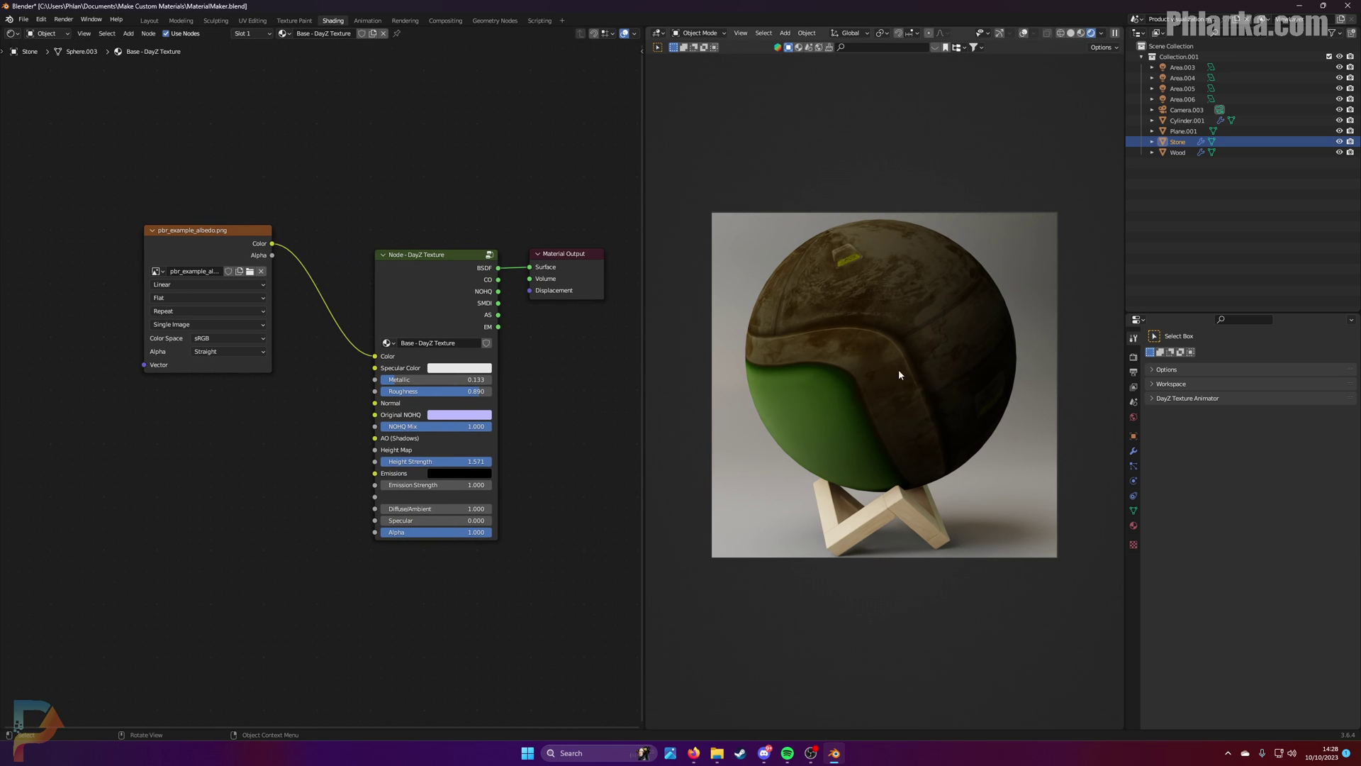
drag(235, 241, 247, 254)
middle_drag(163, 249, 329, 239)
key(ctrl+t)
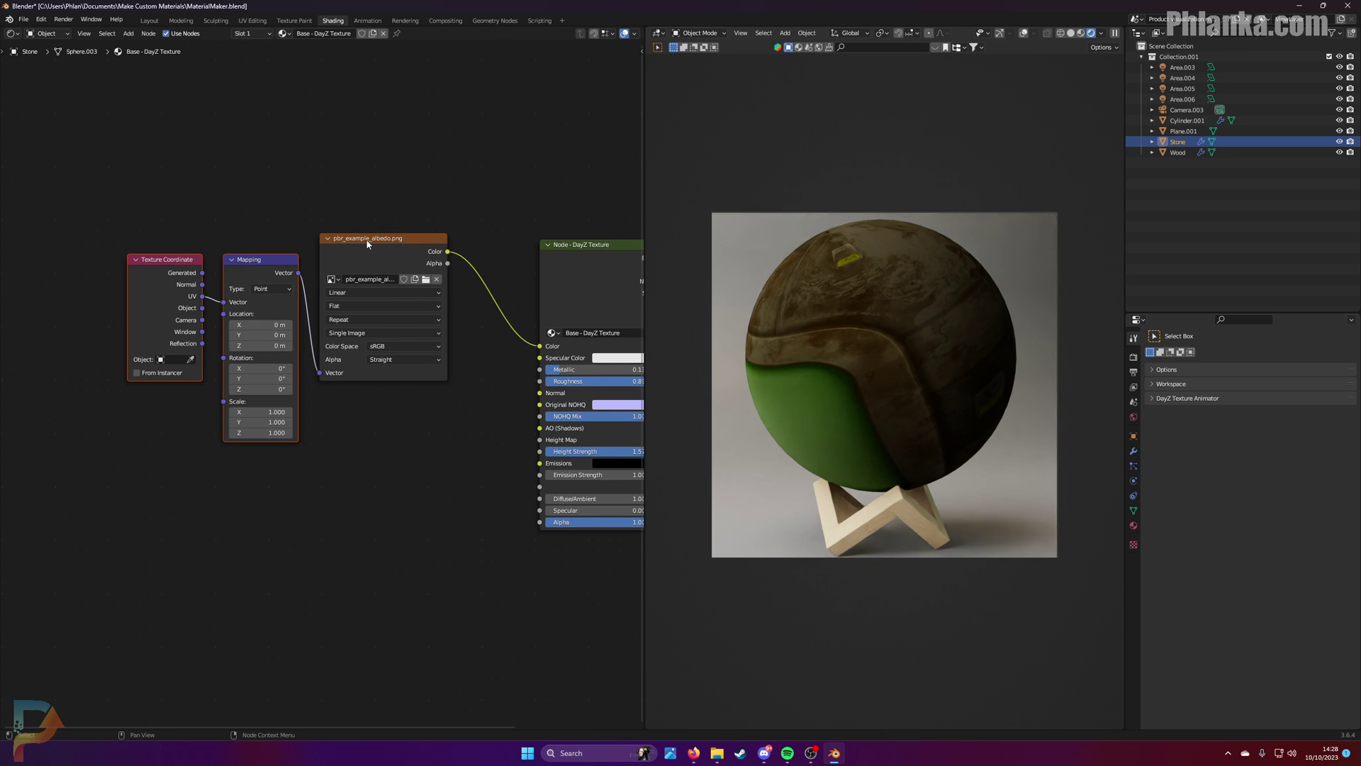
drag(258, 258, 226, 229)
click(41, 19)
click(84, 171)
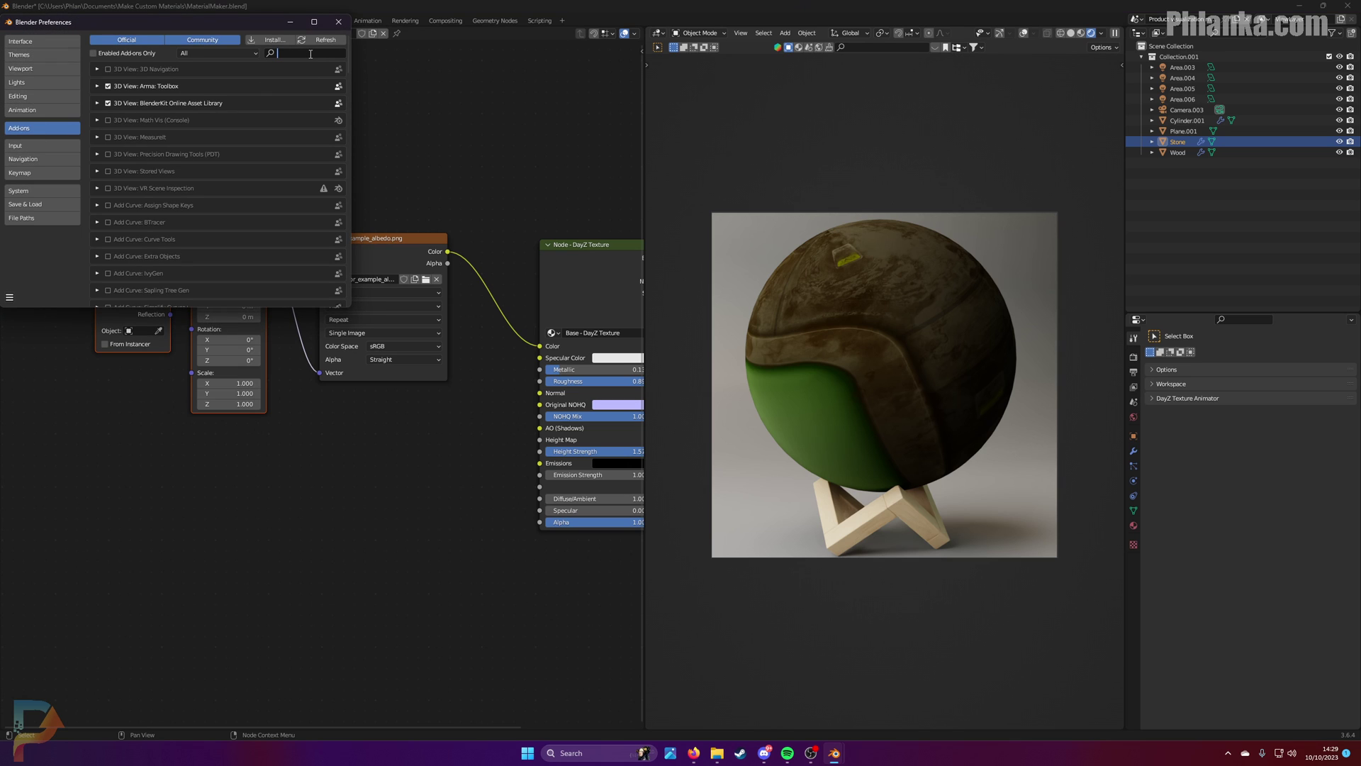
text(node)
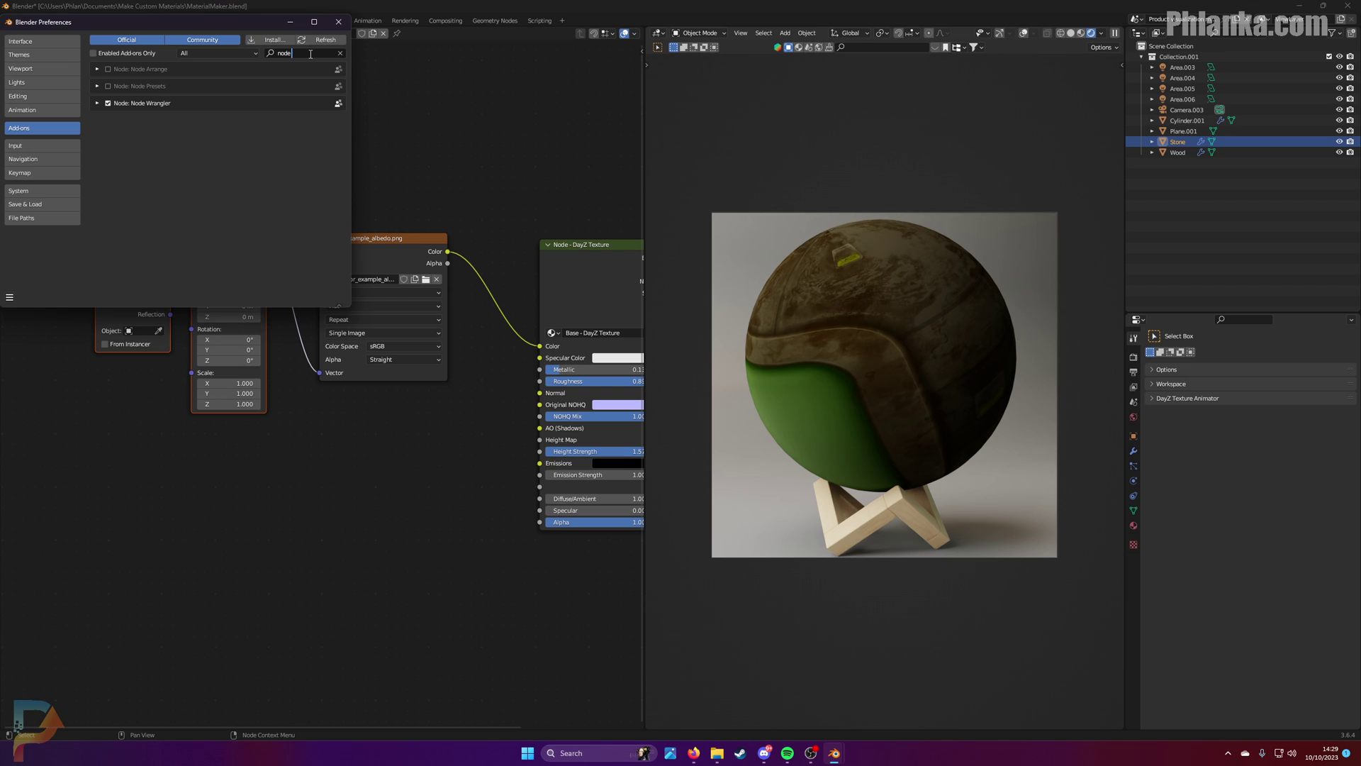
click(338, 22)
click(377, 240)
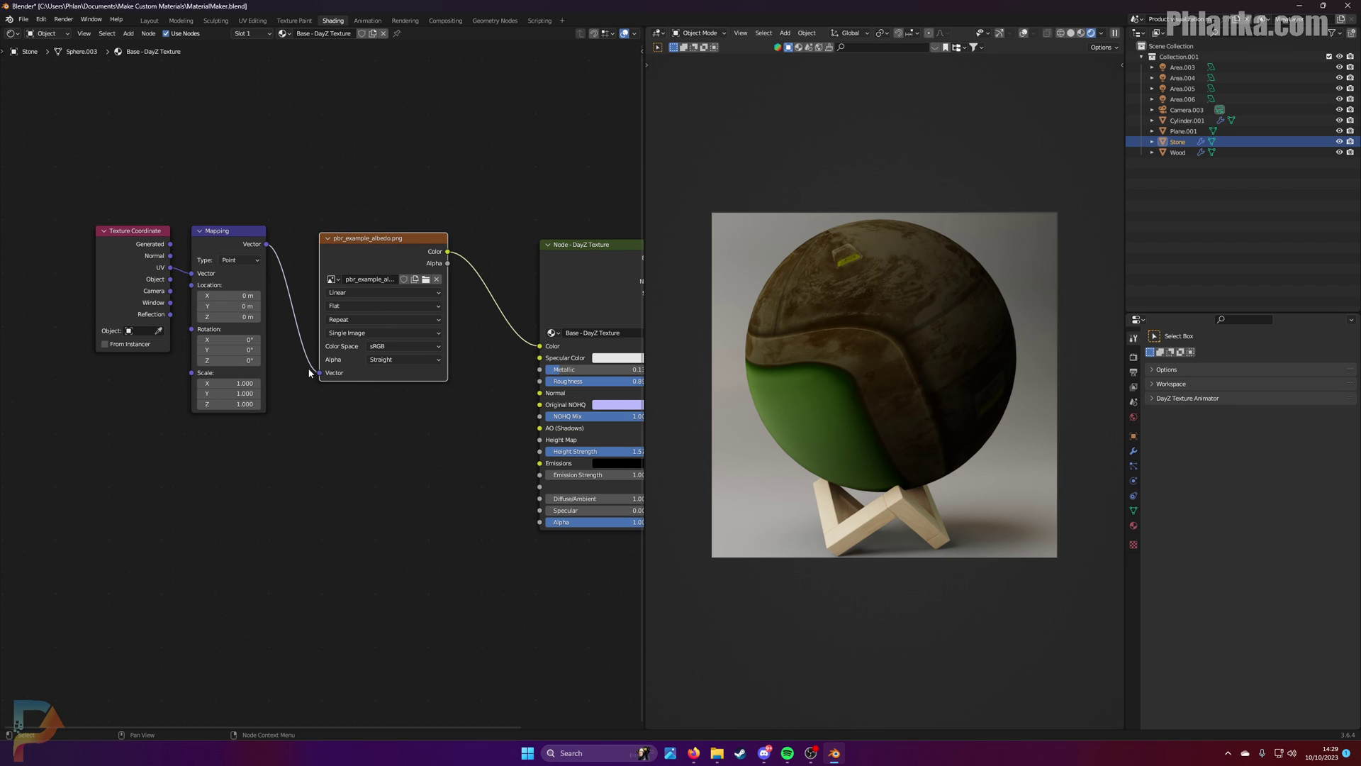
Step: Try Object coordinates and Mapping Scale values of 4.9, 34.2 and 42.4
mouse_move(227, 382)
mouse_down()
mouse_move(227, 404)
mouse_move(207, 382)
mouse_up()
text(4.9)
key(Return)
drag(170, 279, 192, 273)
drag(227, 383, 227, 404)
text(34.2)
key(Return)
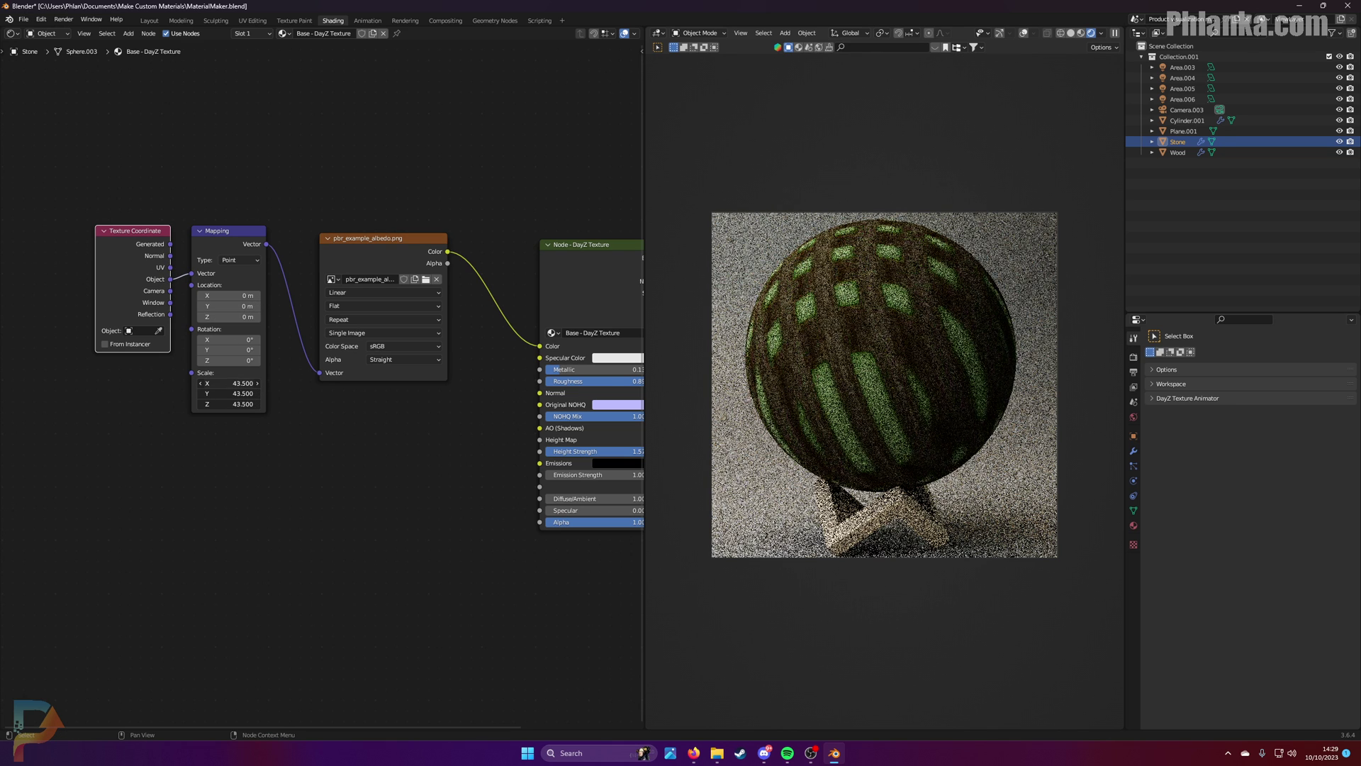
drag(226, 383, 227, 404)
text(42.4)
key(Return)
Step: Return Mapping to UV coordinates with Scale 8.5 on all axes, then collapse the albedo node
drag(170, 267, 192, 273)
key(BackSpace)
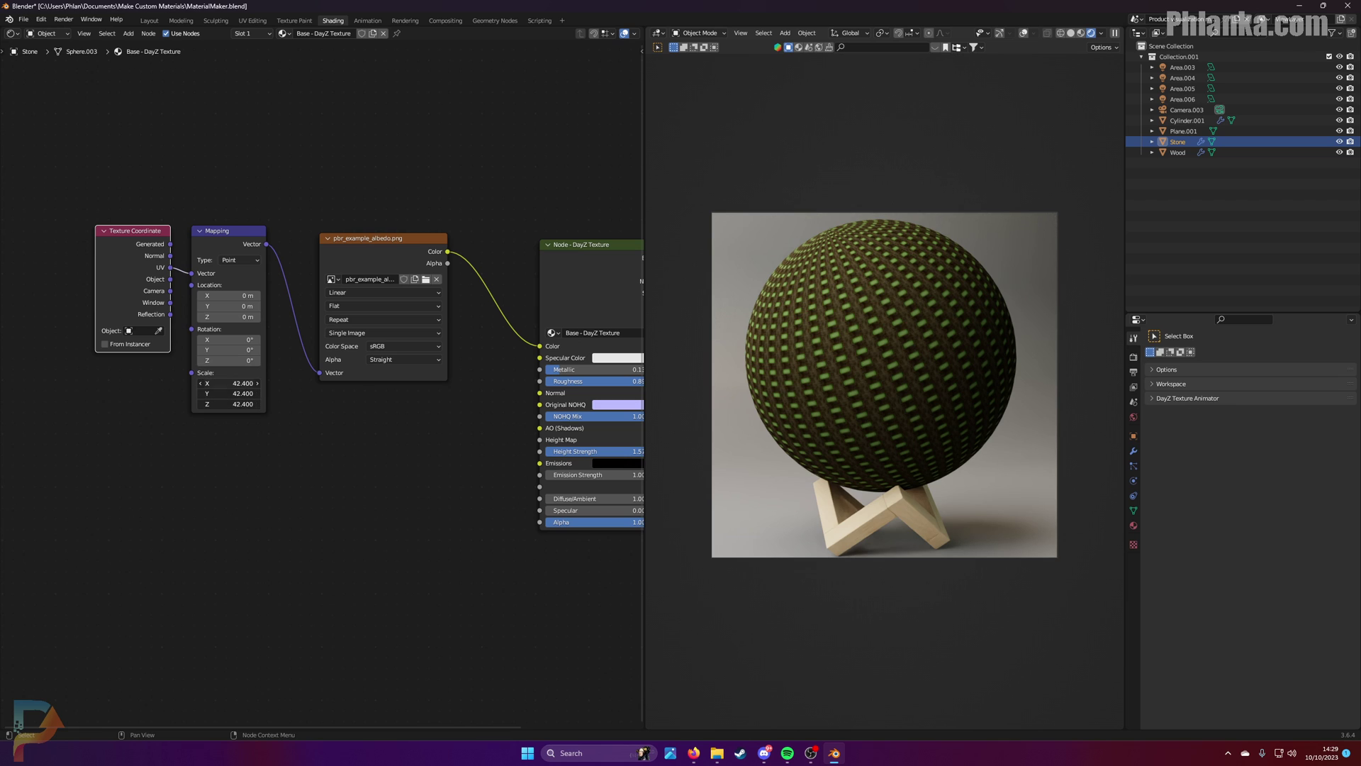
drag(227, 383, 227, 404)
text(8.5)
key(Return)
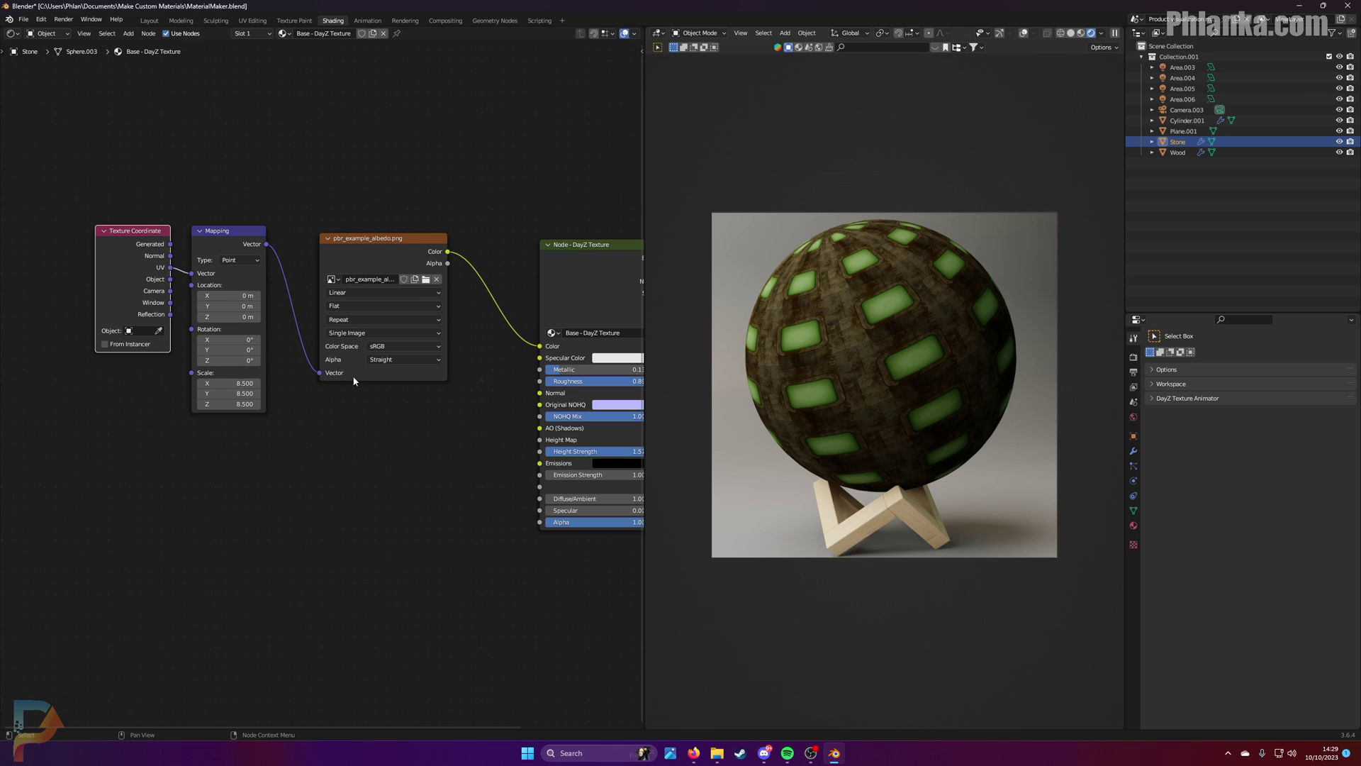
drag(395, 238, 393, 354)
click(336, 245)
Step: Insert a reroute point on the Mapping-to-albedo link and pull it lower
drag(89, 155, 345, 446)
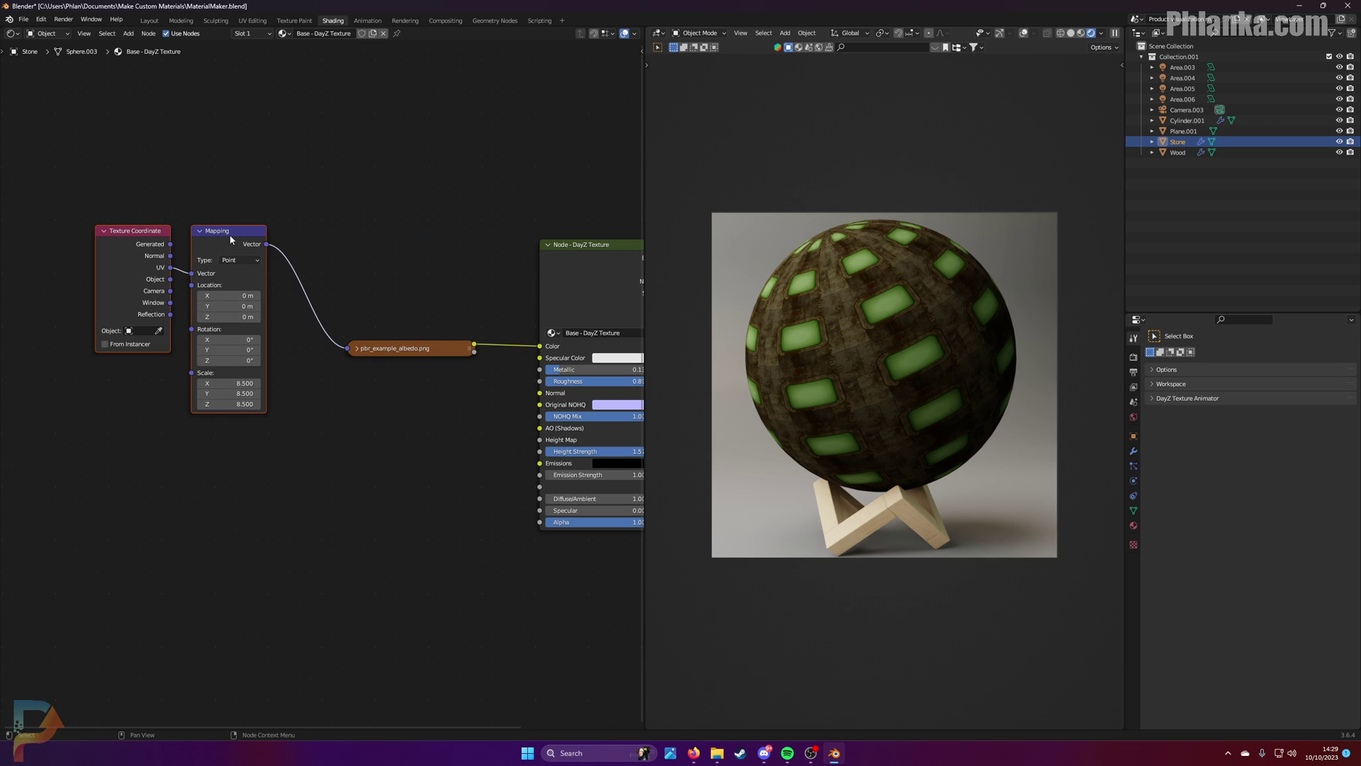
drag(222, 230, 199, 363)
key(shift+a)
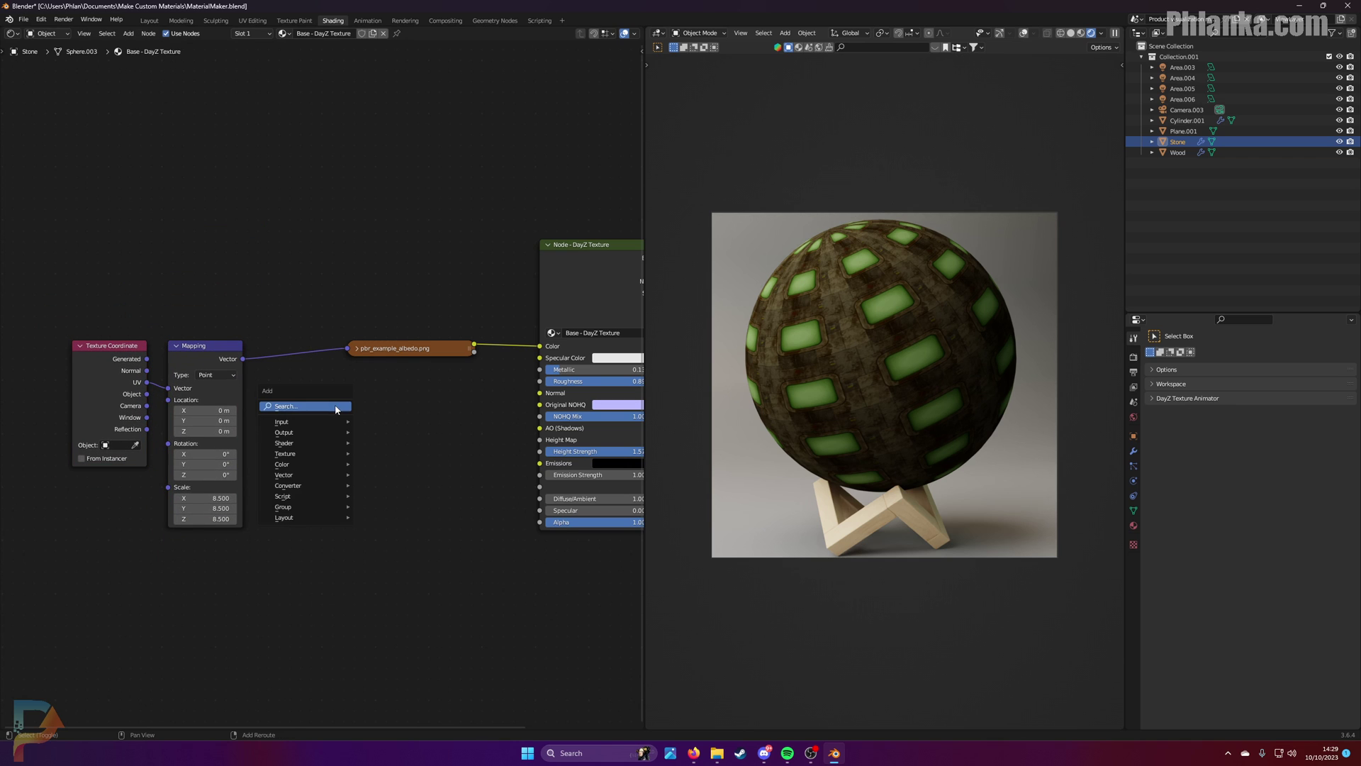
mouse_move(316, 525)
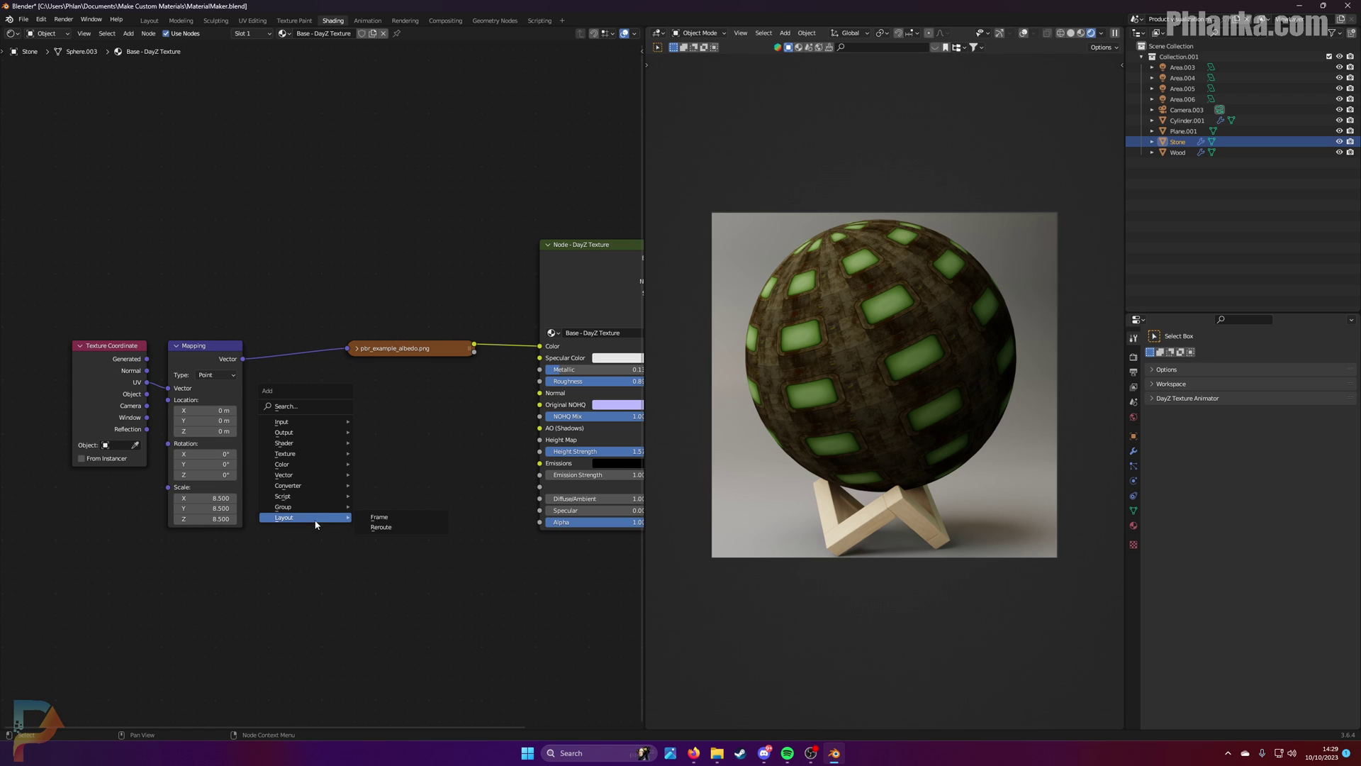
click(381, 527)
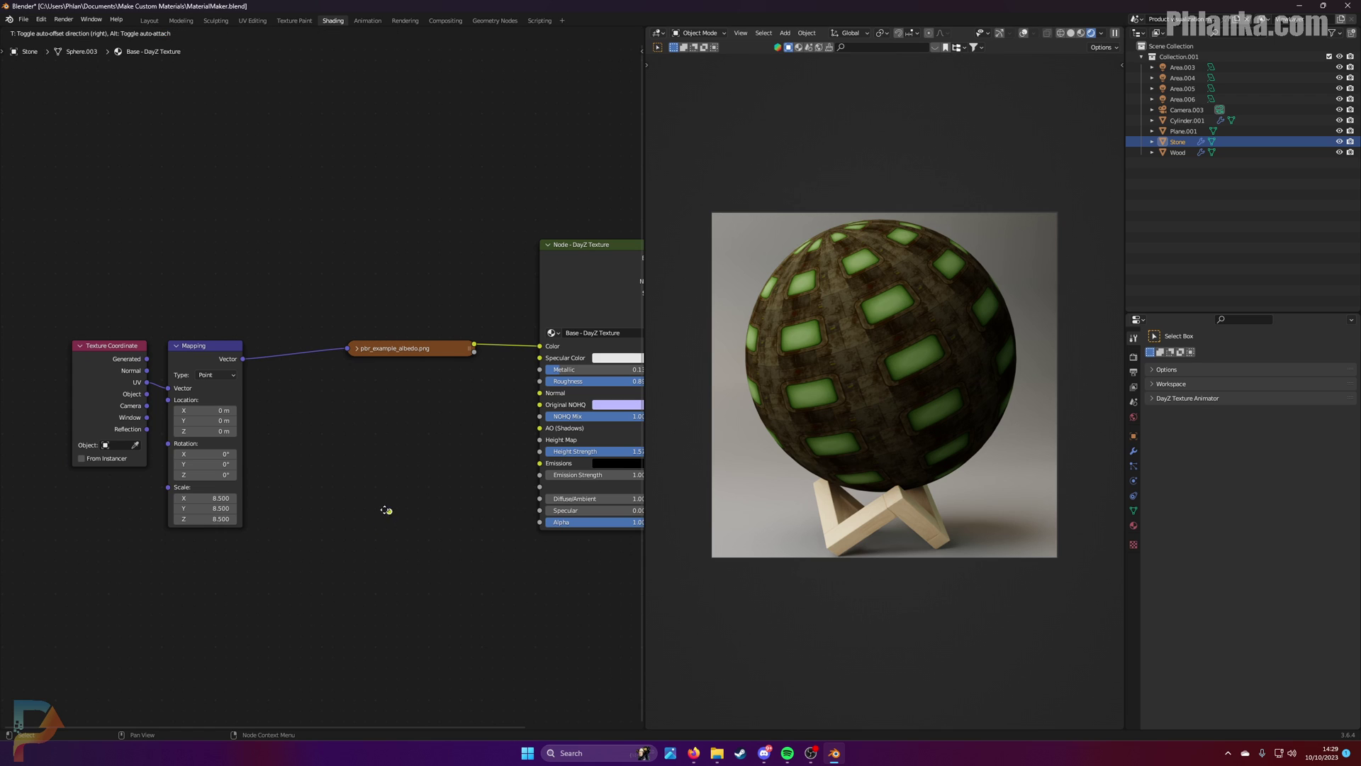
click(291, 355)
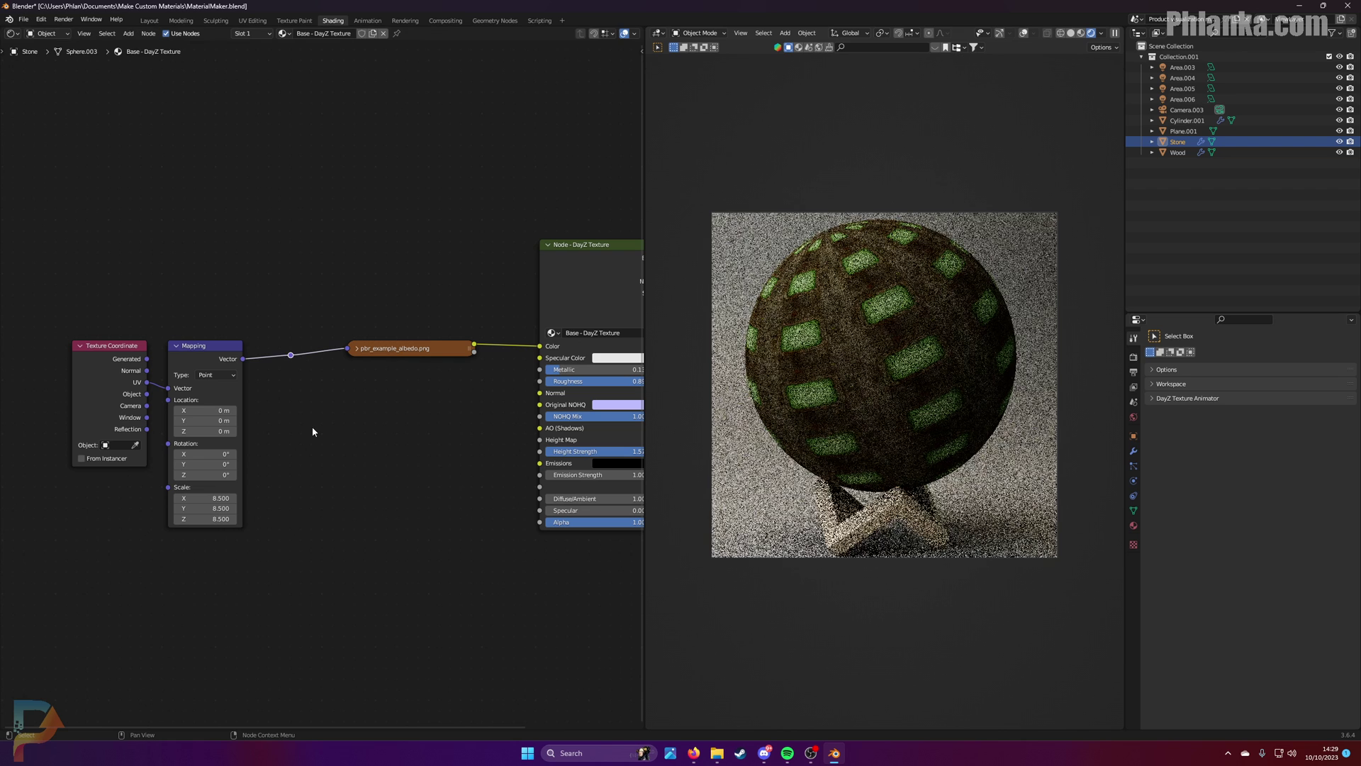
click(288, 366)
drag(291, 357, 310, 394)
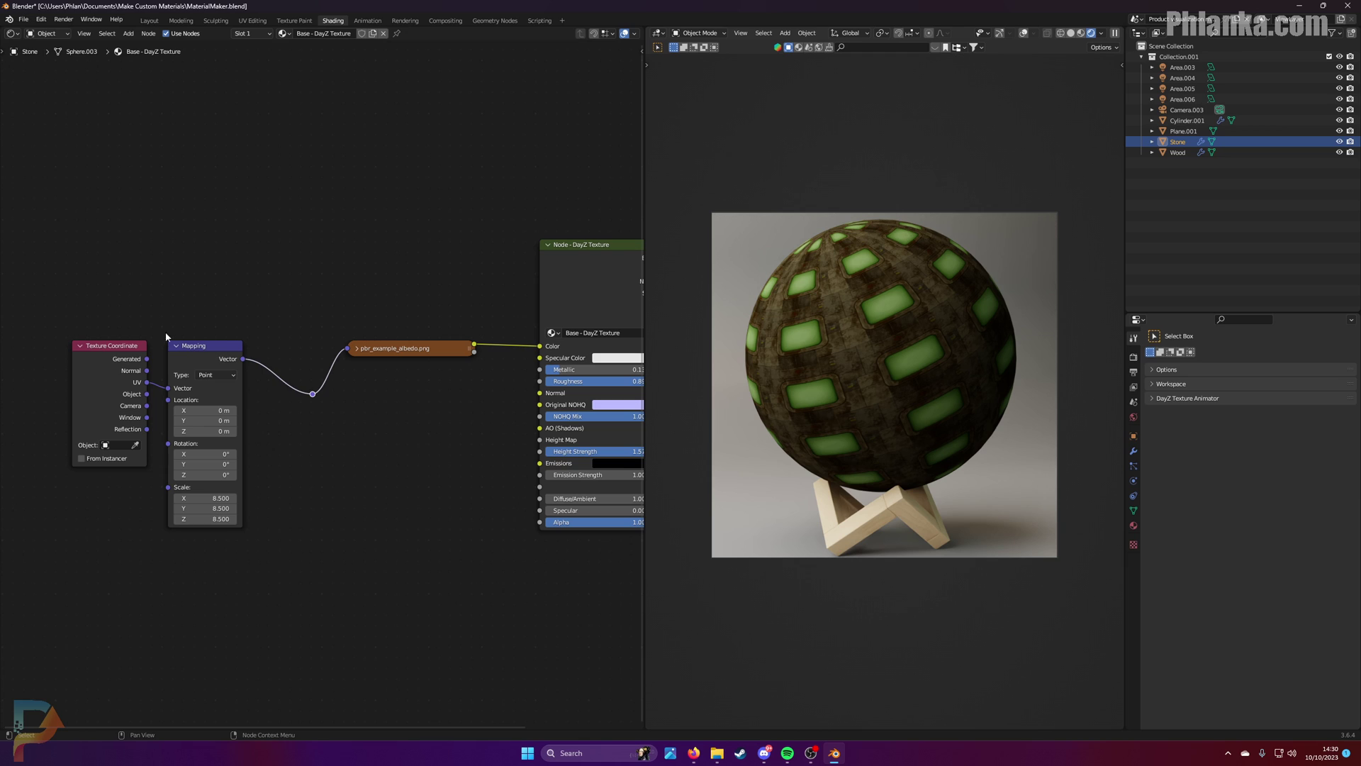
Step: Collapse the Texture Coordinate and Mapping nodes with H and move them down-right
drag(38, 270, 244, 468)
key(h)
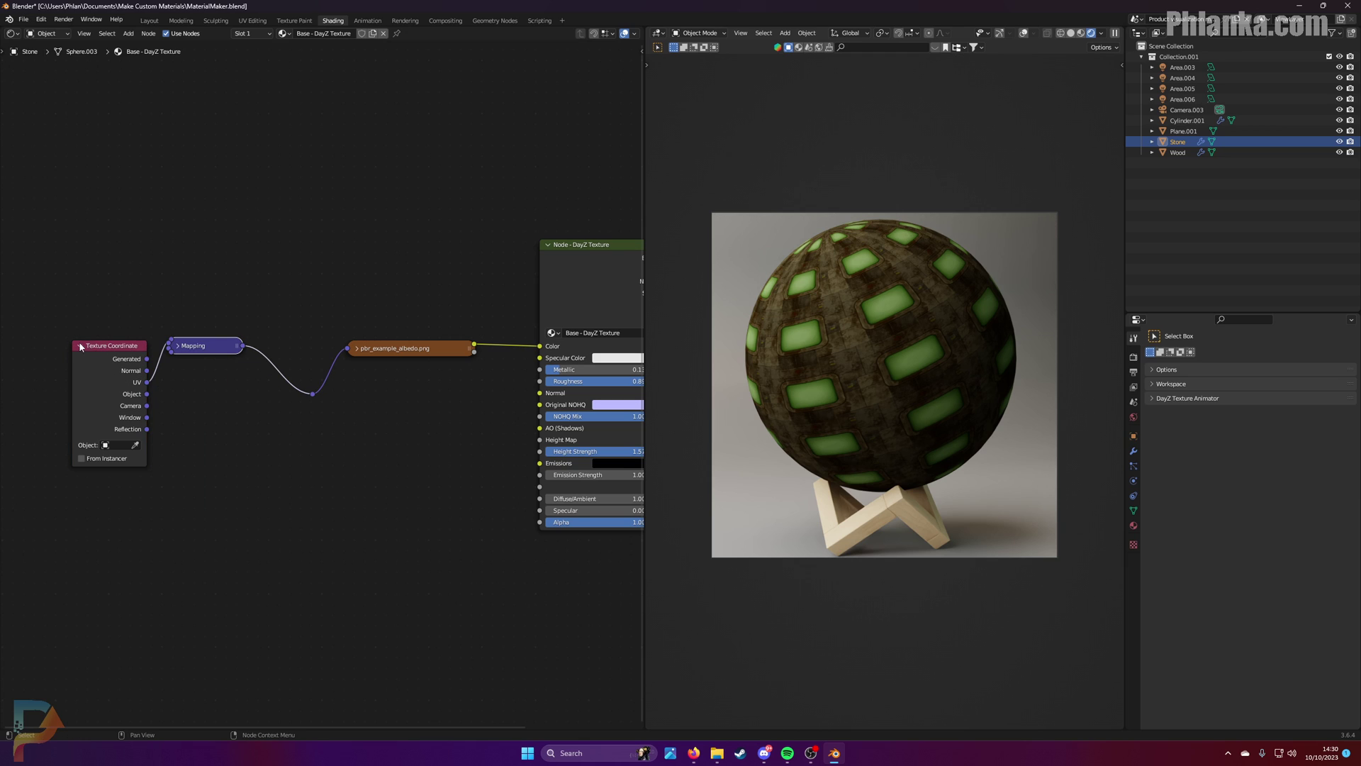
drag(204, 354, 247, 405)
Step: Add pbr_example_metallic.png, connect it to Metallic, collapse it and place it beside the albedo node
mouse_move(714, 760)
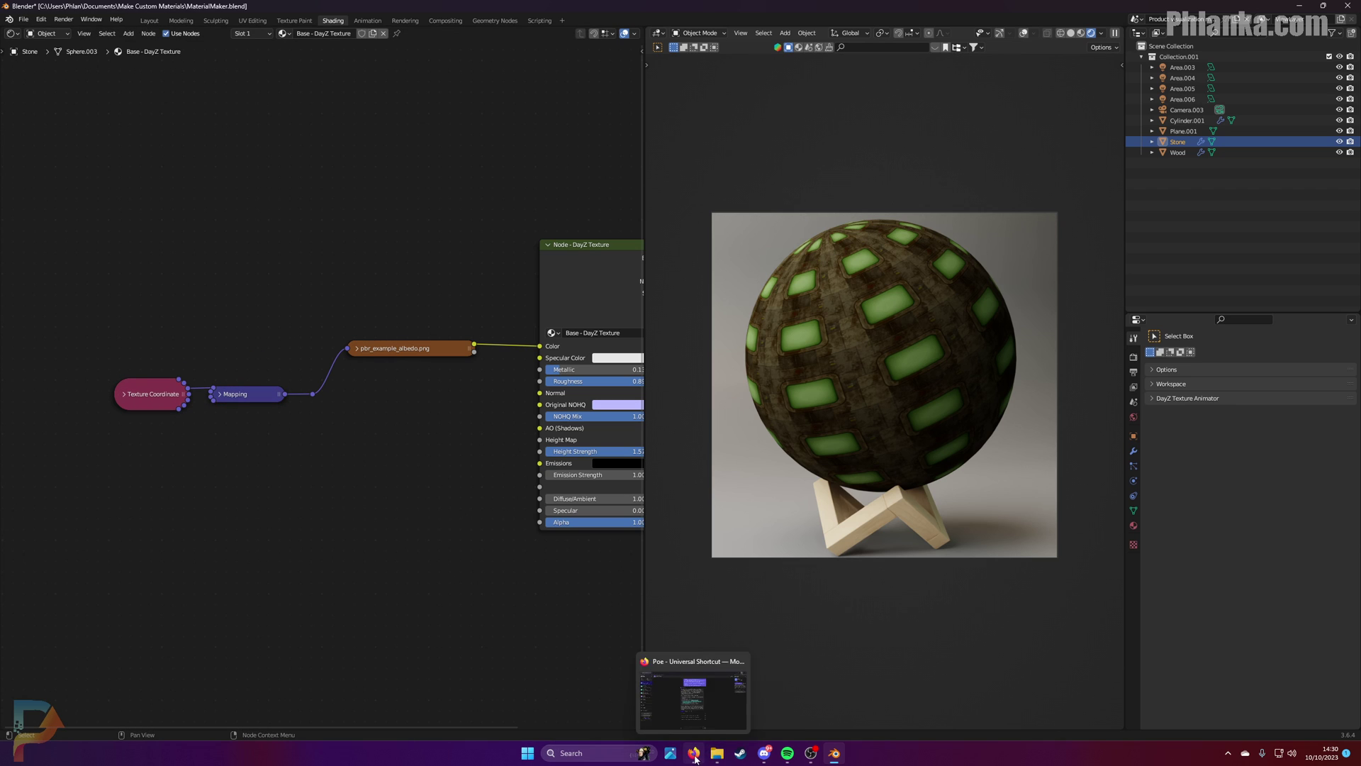
click(717, 760)
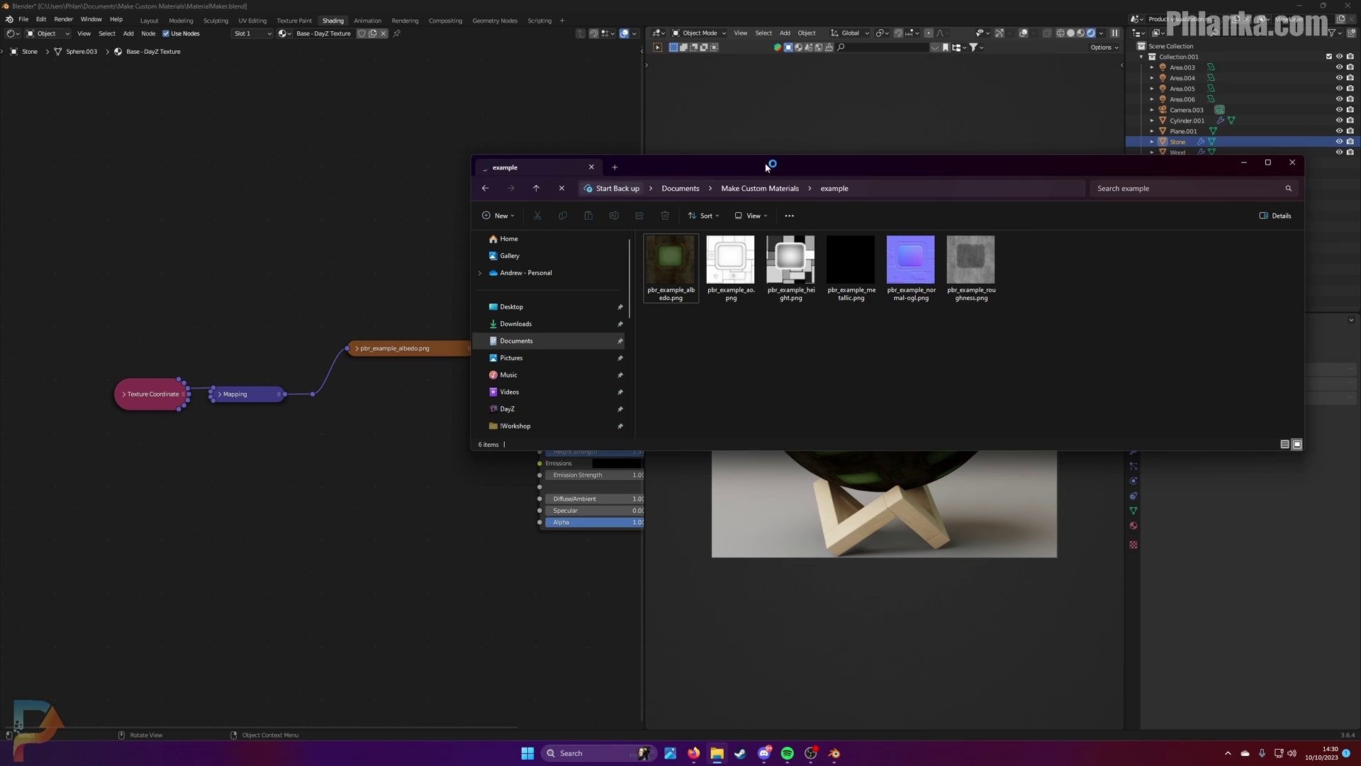
drag(774, 169, 960, 134)
drag(1038, 231, 533, 429)
drag(355, 381, 345, 517)
drag(473, 397, 539, 370)
click(352, 383)
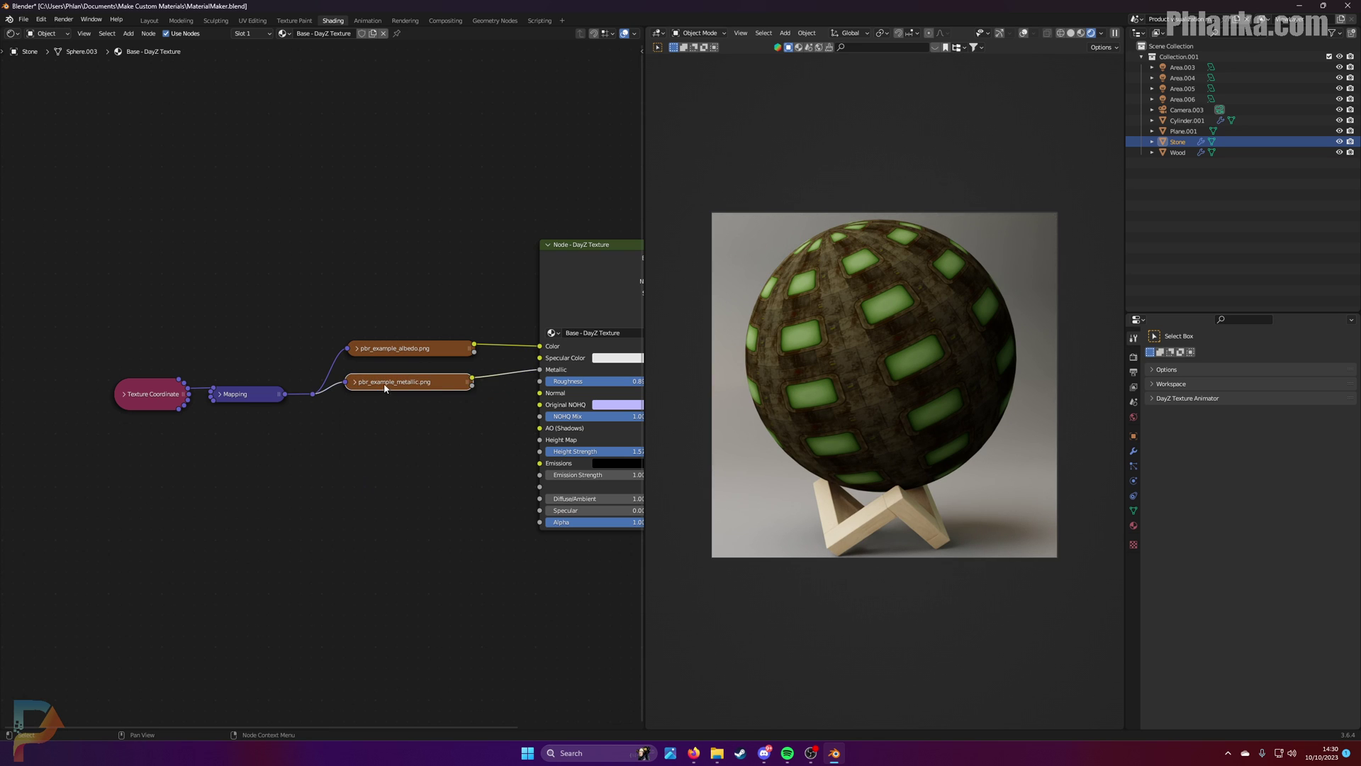
drag(390, 383, 389, 374)
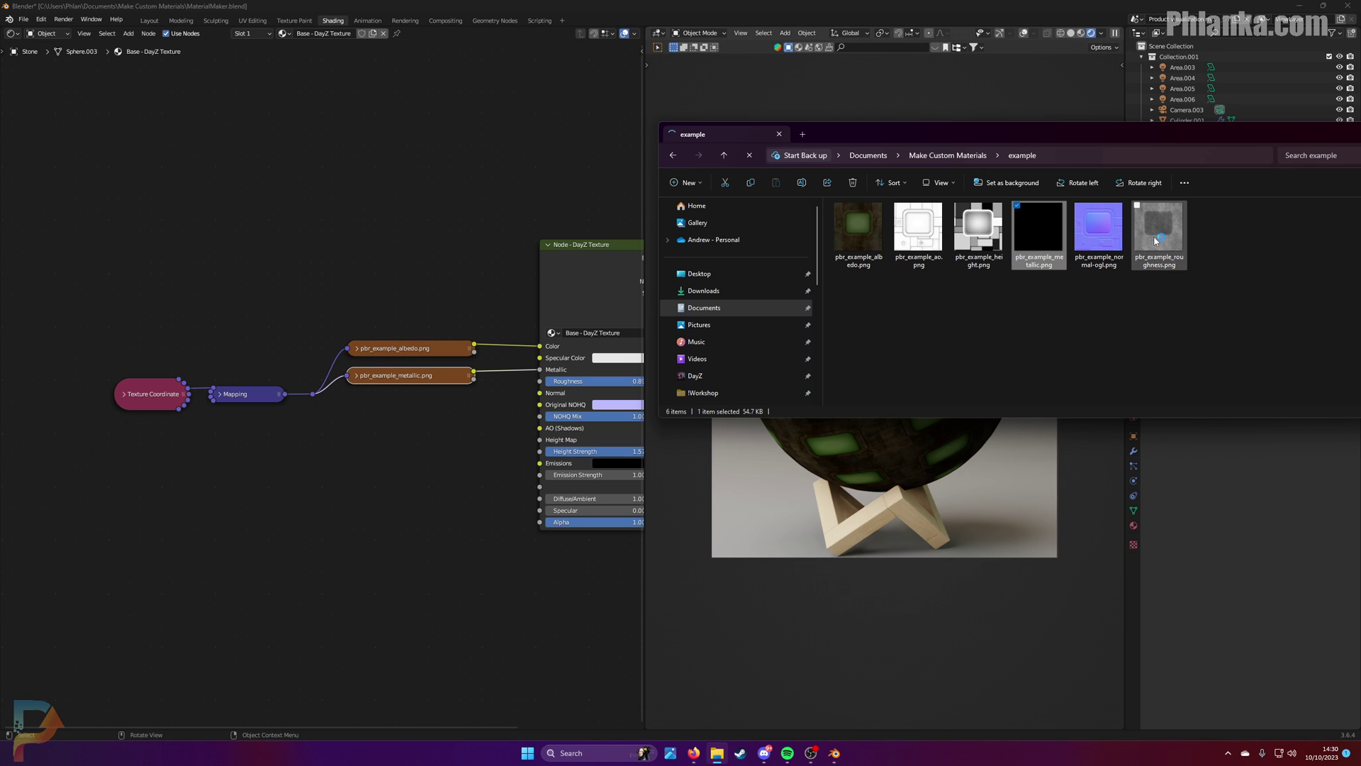
Step: Add pbr_example_roughness.png, collapse it and line it up, wired to Roughness
drag(1155, 241, 527, 456)
drag(372, 407, 336, 534)
click(346, 401)
drag(414, 399, 540, 381)
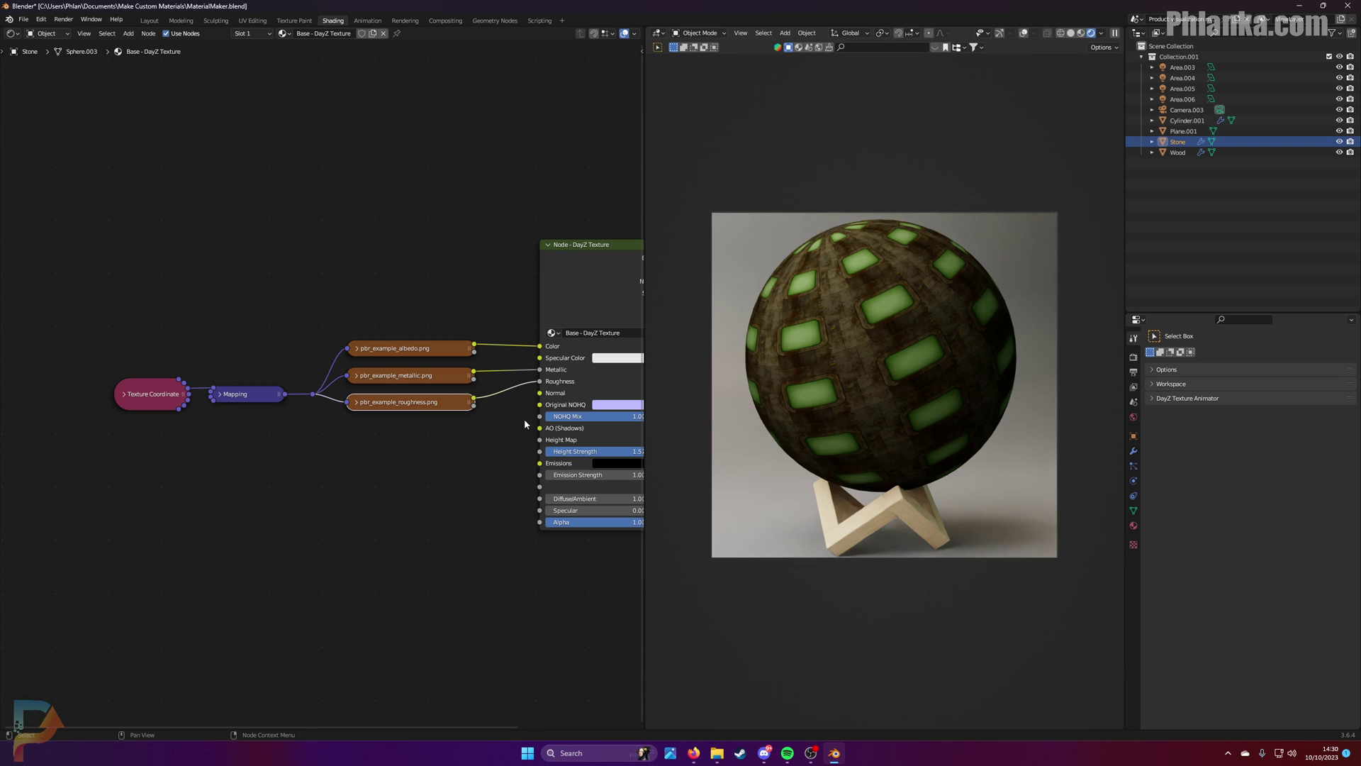
Step: Add pbr_example_normal-ogl.png fed by the mapping reroute, wire it to Normal, collapse and align it
key(alt+Tab)
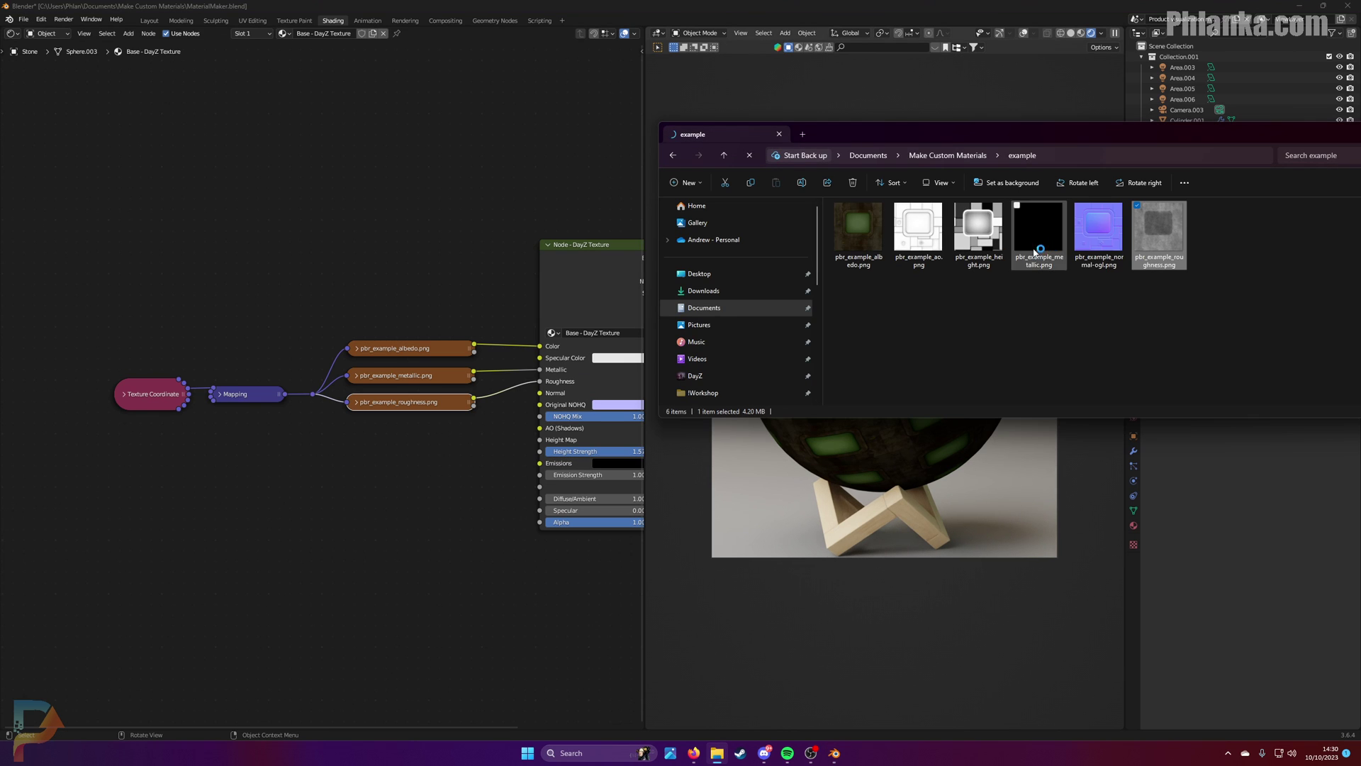
click(1098, 227)
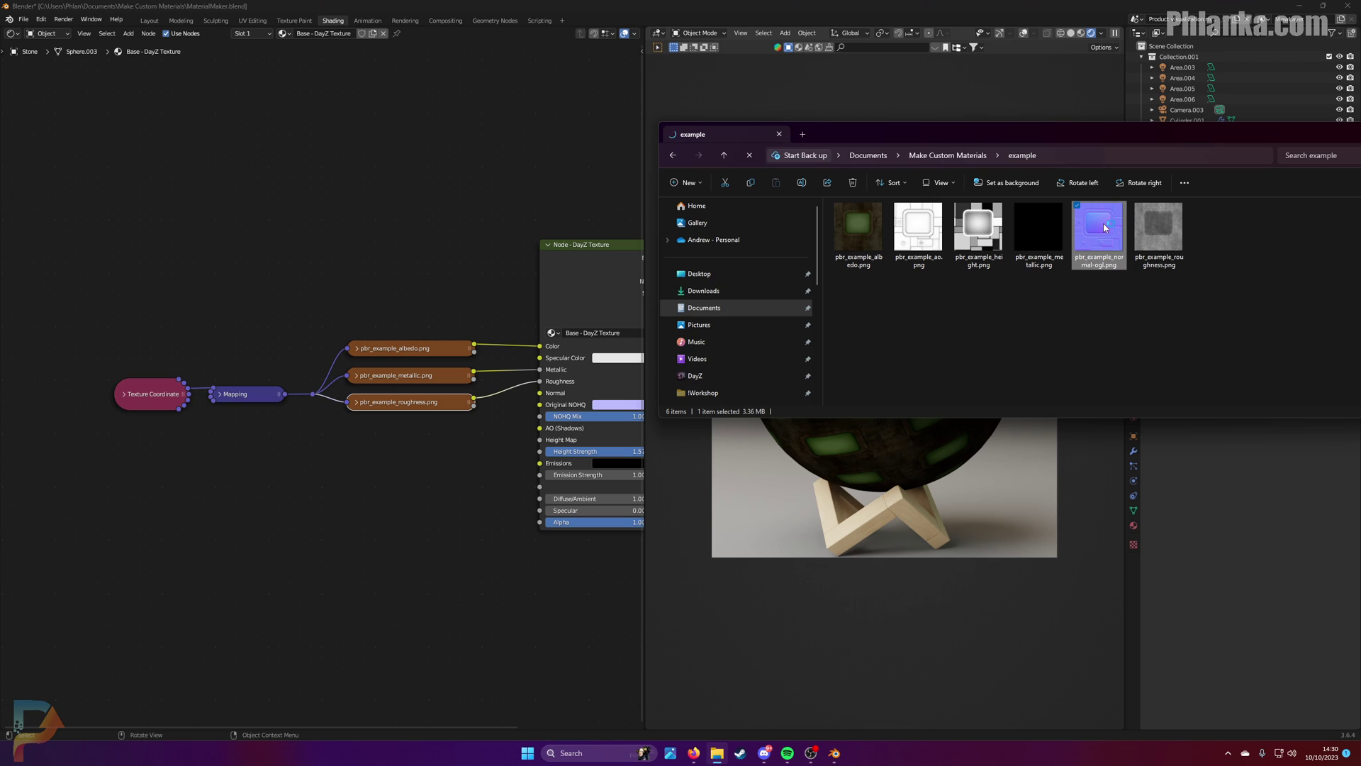
drag(1104, 227, 332, 562)
click(300, 402)
drag(459, 440, 540, 393)
drag(355, 429, 387, 427)
key(h)
drag(402, 382, 401, 424)
key(alt+Tab)
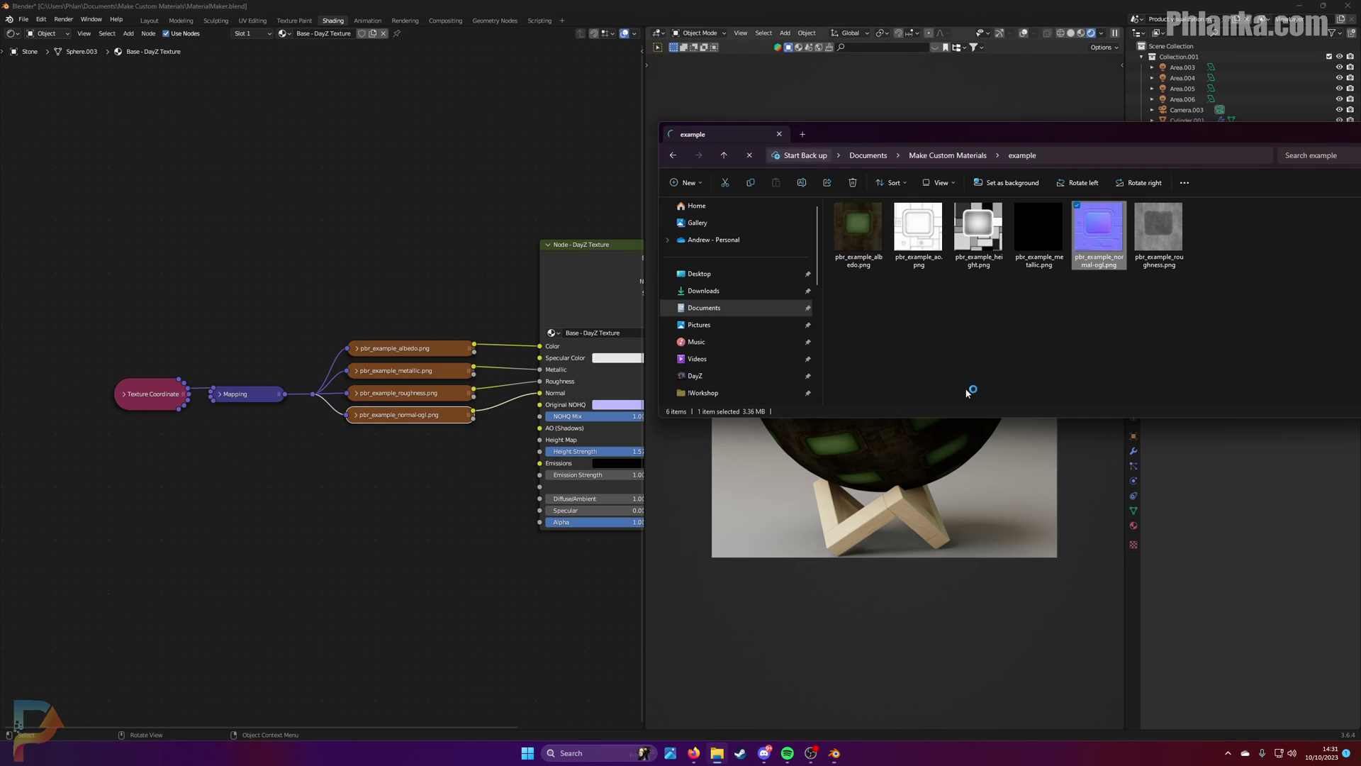
click(981, 248)
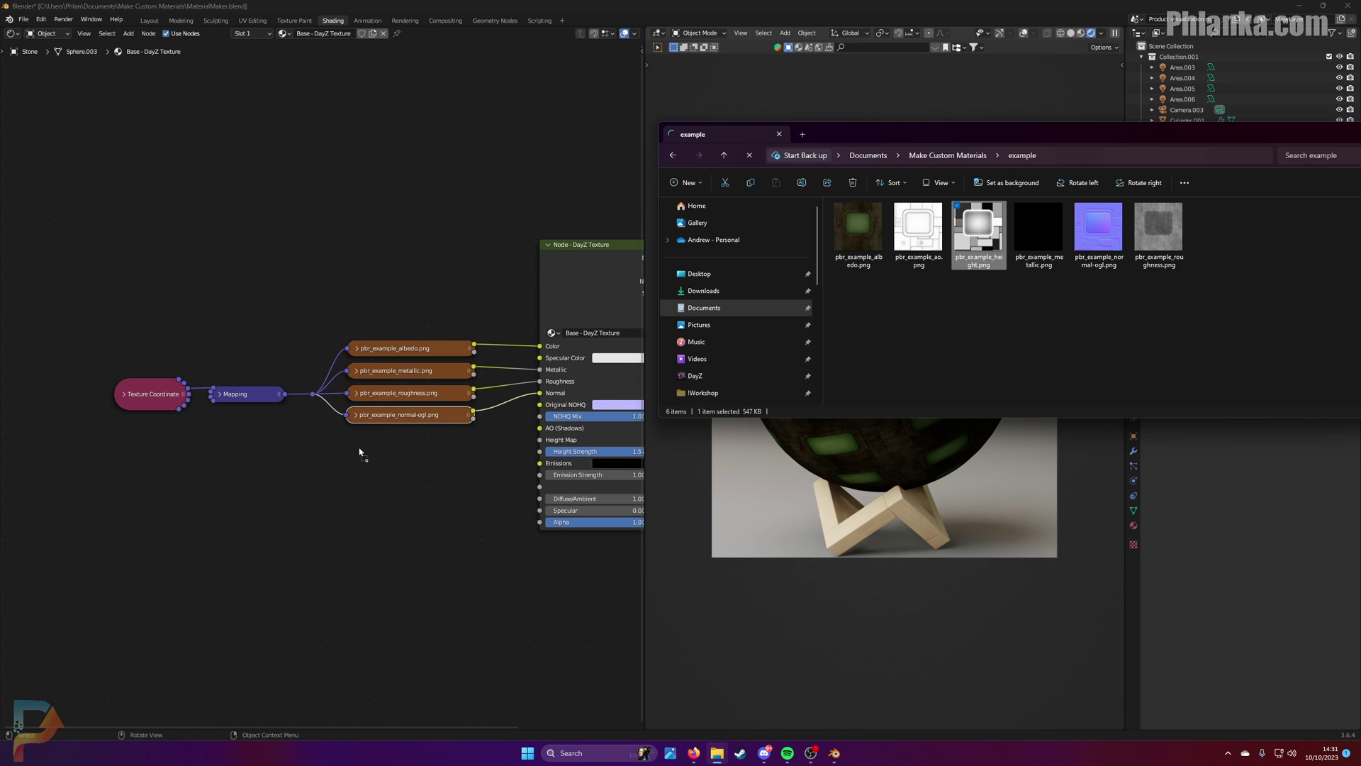
Step: Add pbr_example_ao.png collapsed, fed by the mapping coordinates and wired to AO (Shadows)
drag(918, 227, 360, 444)
key(h)
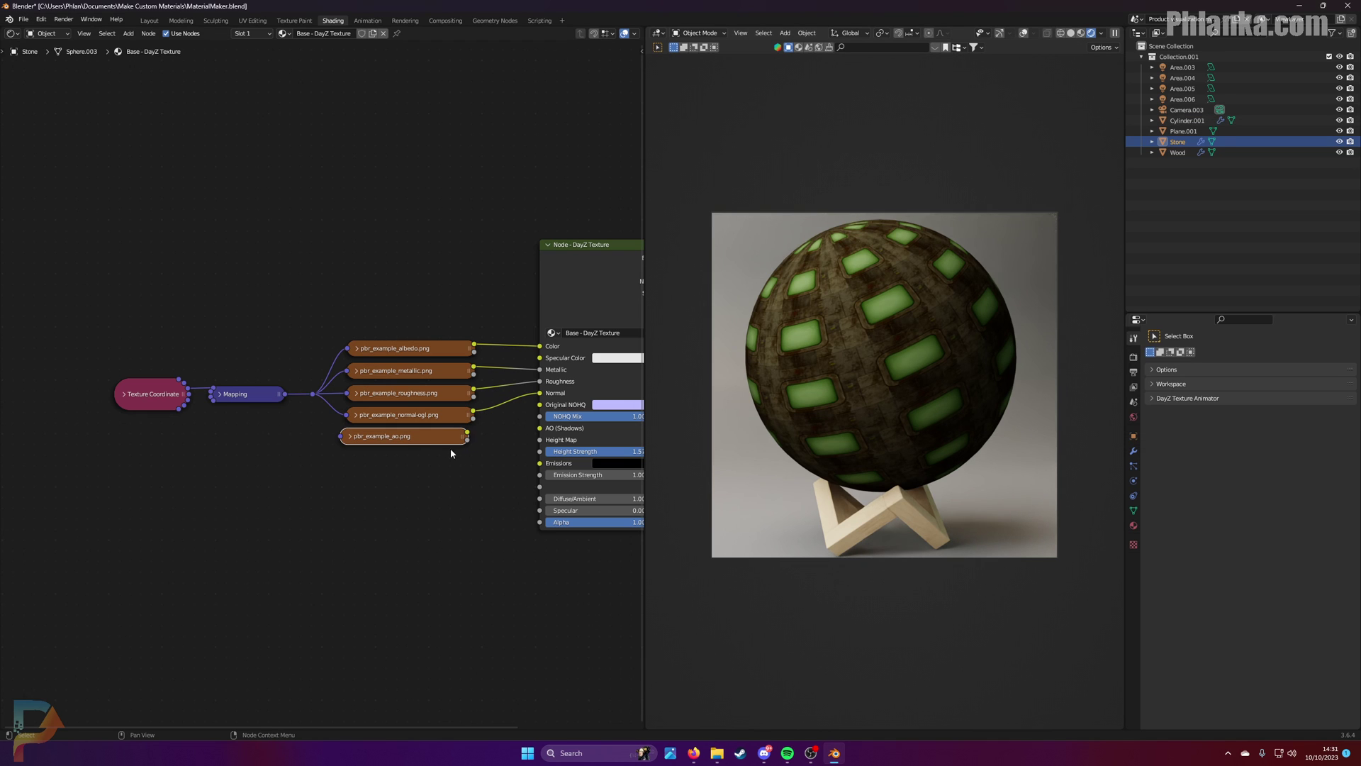
drag(468, 432, 539, 429)
drag(341, 437, 312, 394)
drag(383, 428, 388, 430)
Step: Add pbr_example_height.png into Height Map and set Height Strength to about 0.15
key(alt+Tab)
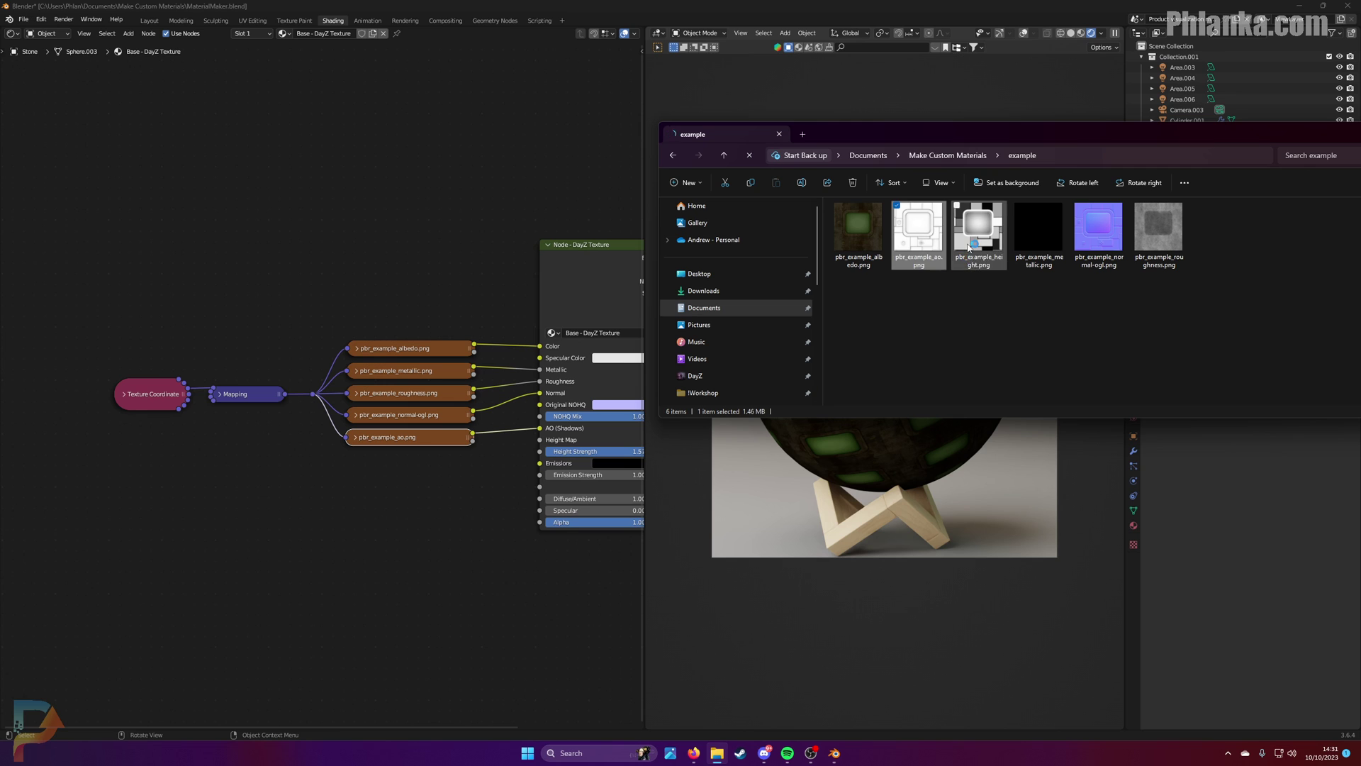
drag(979, 234, 313, 394)
click(397, 473)
key(h)
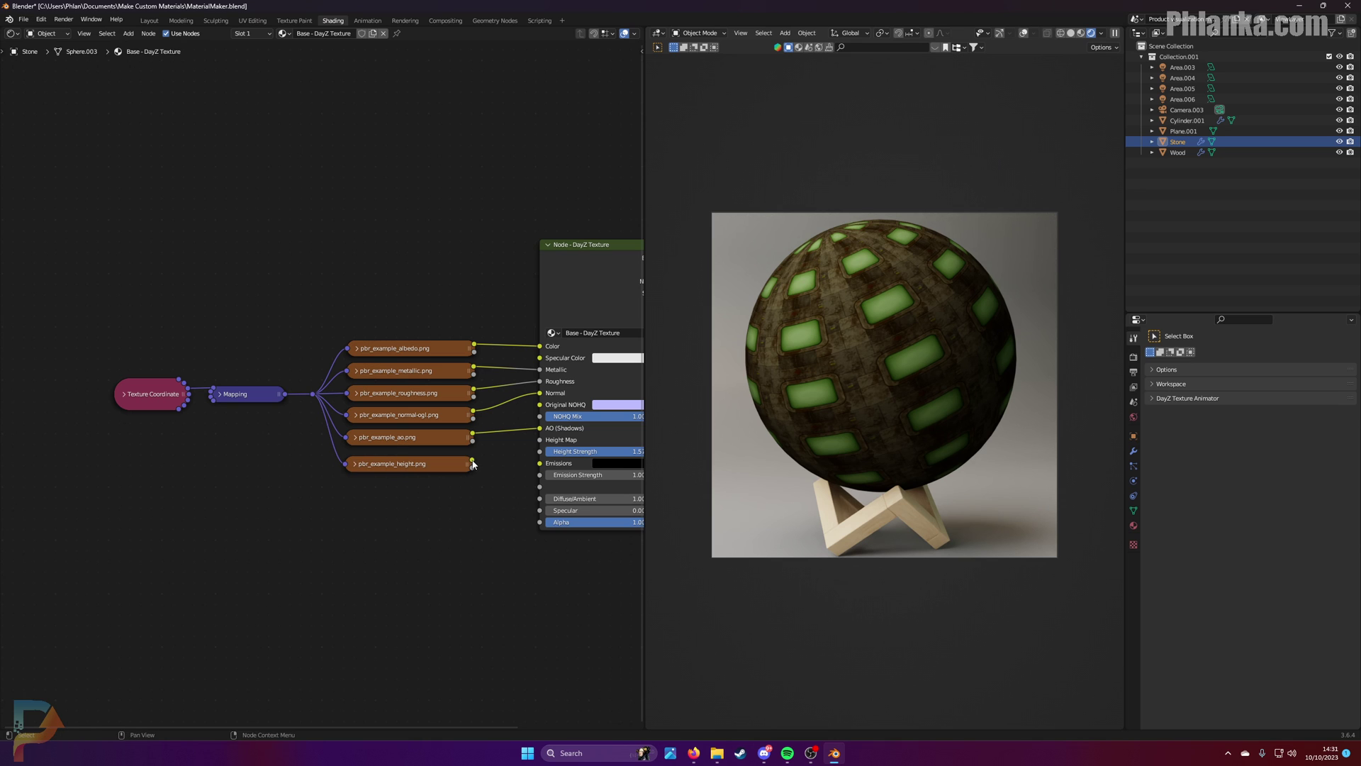
drag(473, 464, 540, 441)
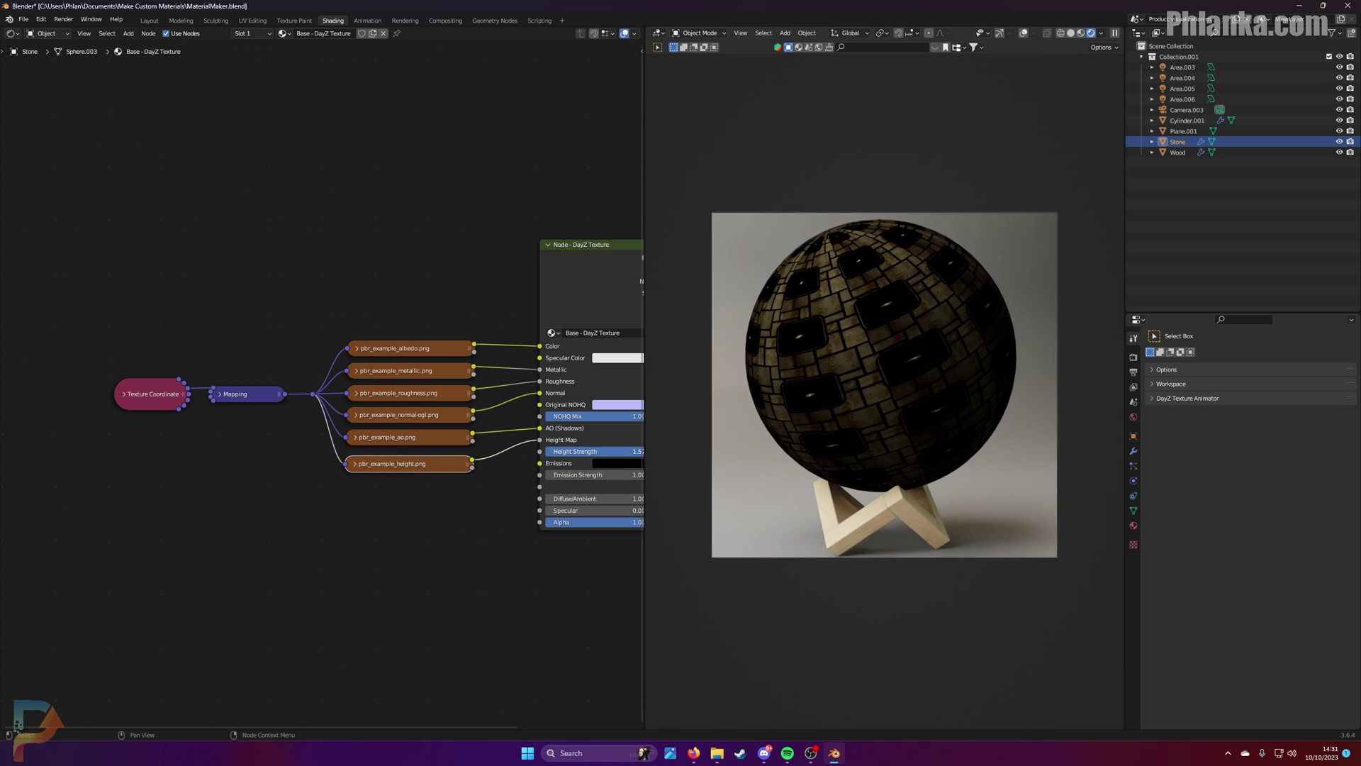
key(BackSpace)
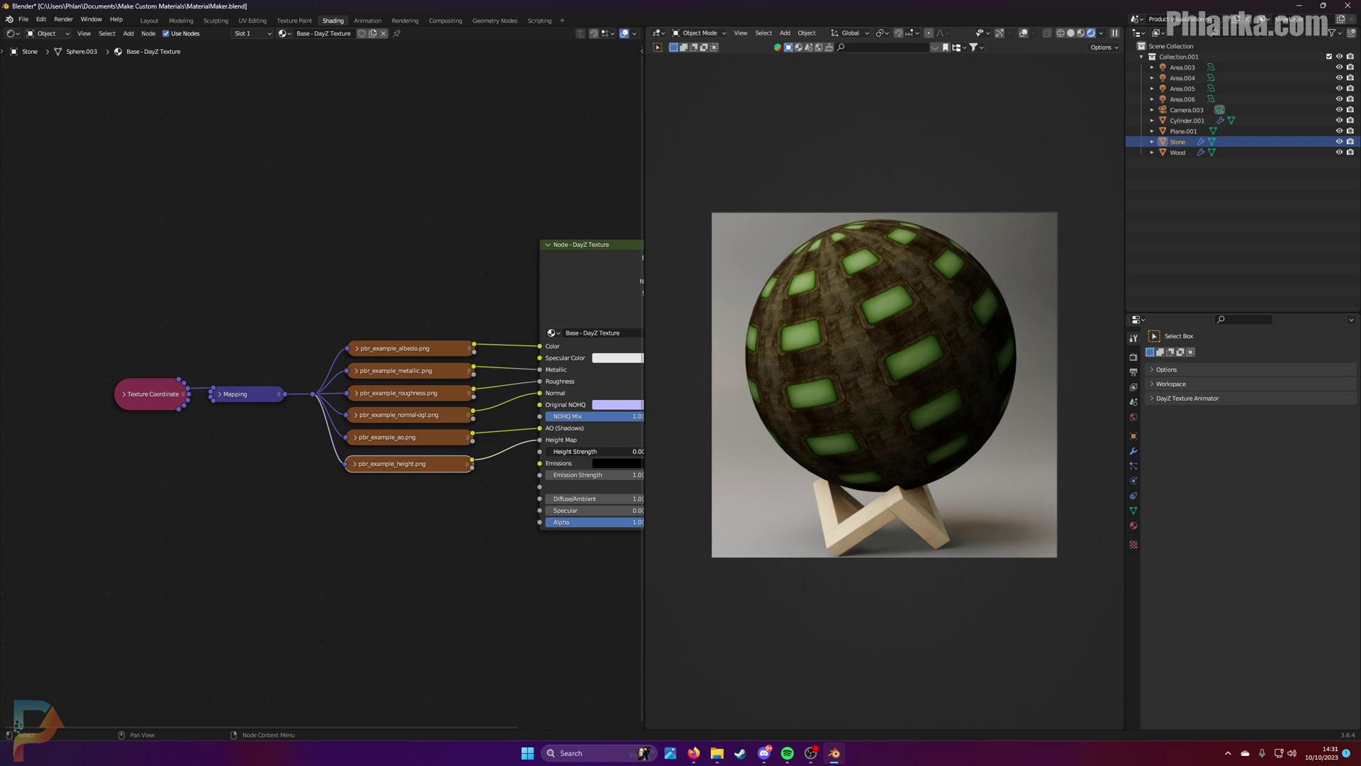
drag(595, 452, 610, 452)
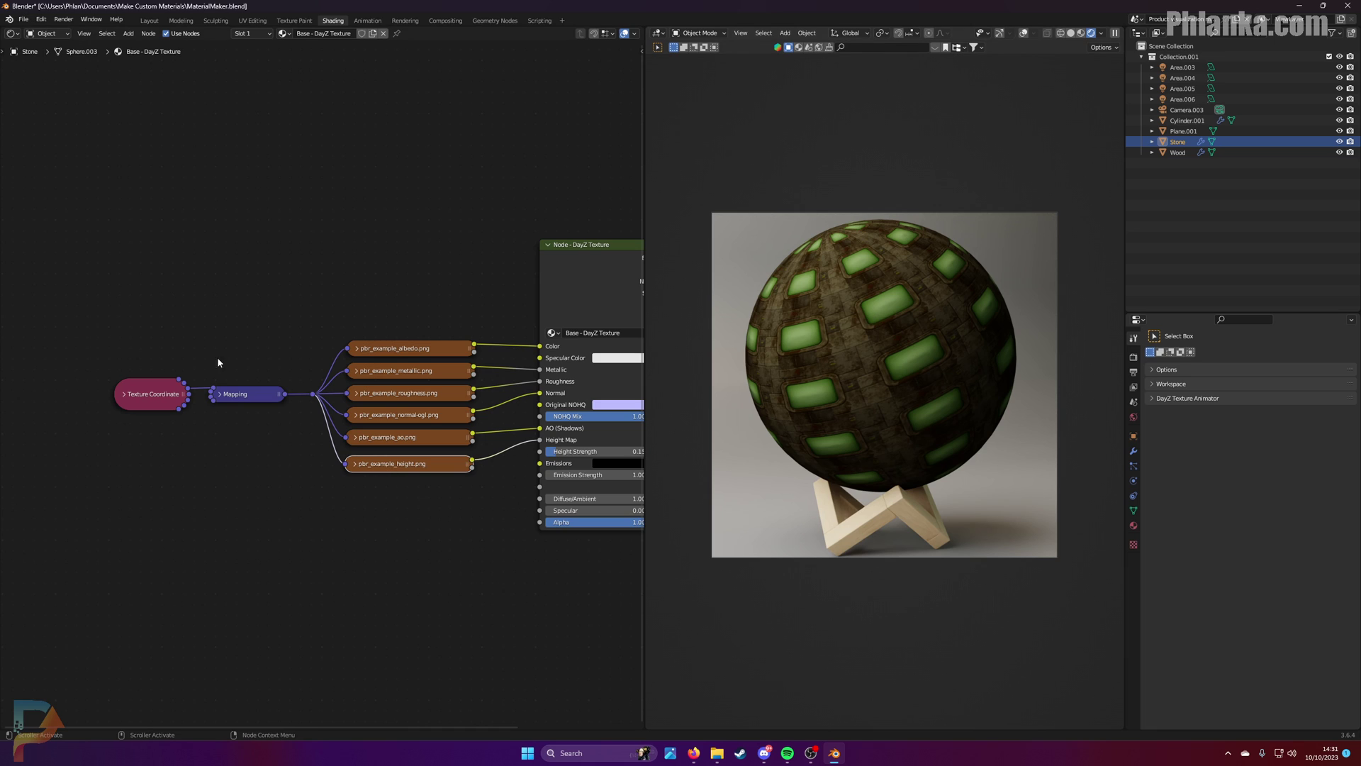
Step: Expand the Mapping node and add a Value node below Texture Coordinate
click(231, 399)
click(219, 393)
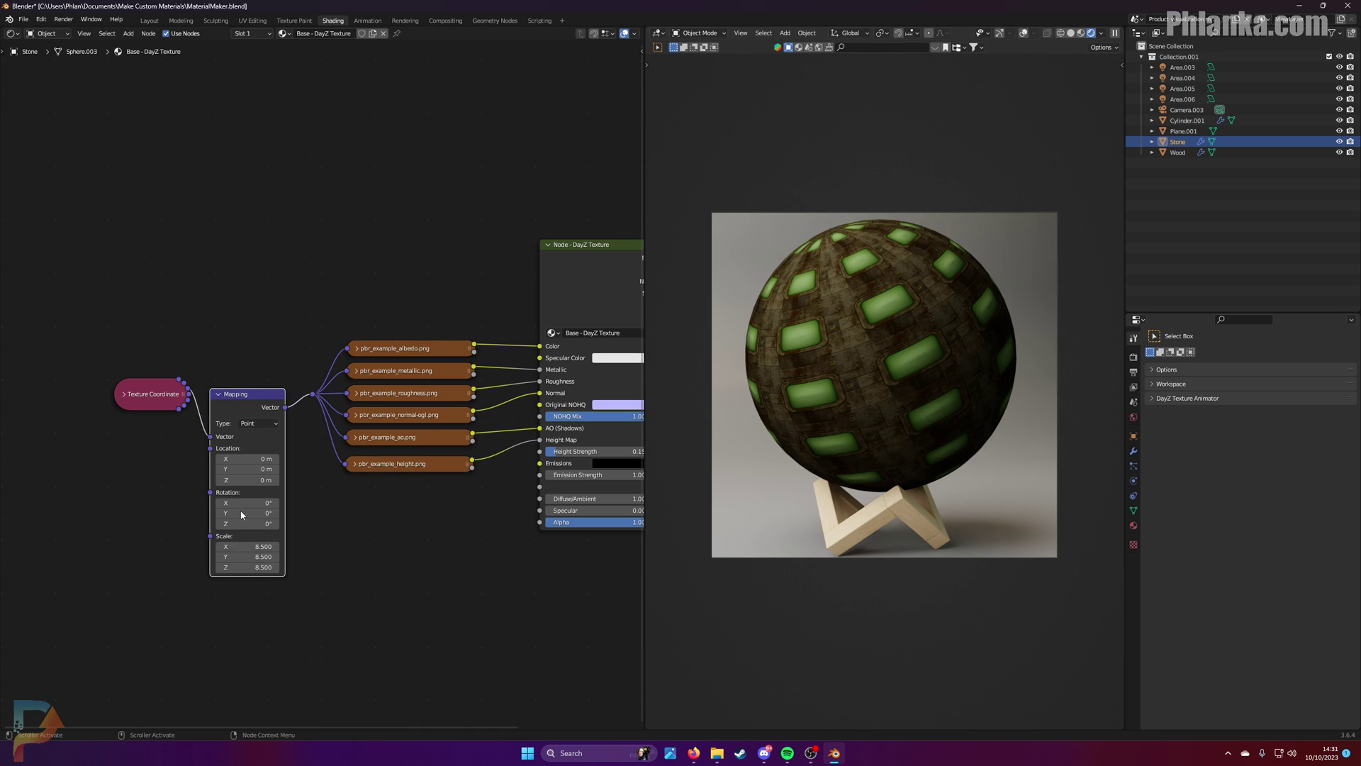
click(135, 531)
key(shift+a)
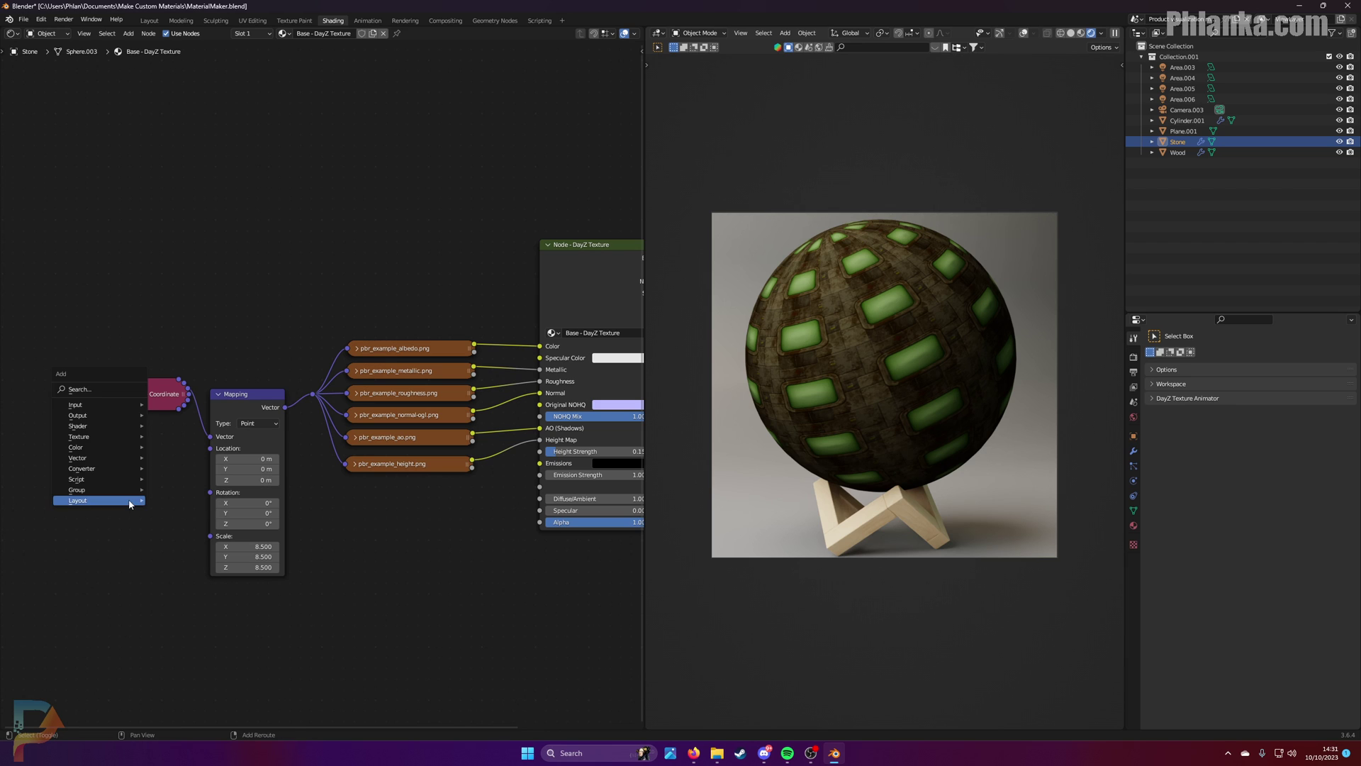
click(100, 390)
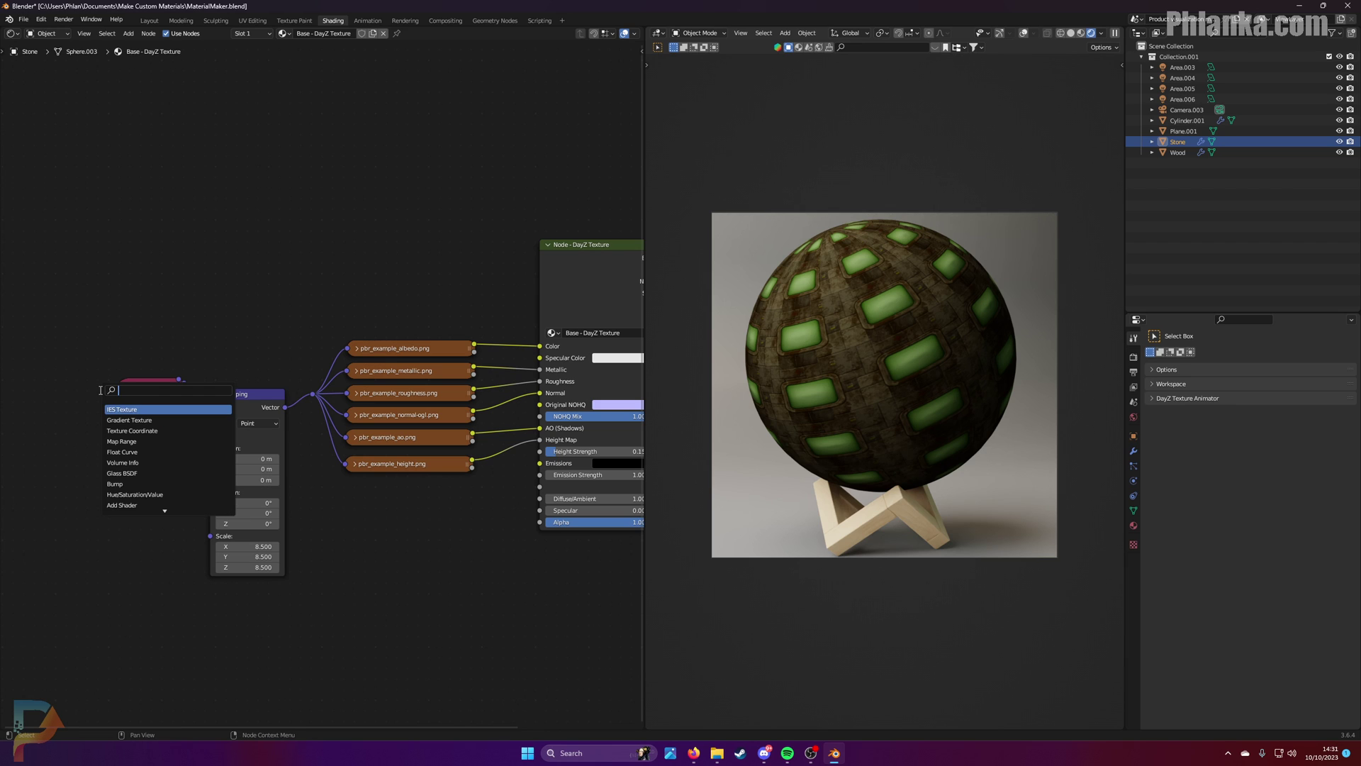
text(value)
key(Return)
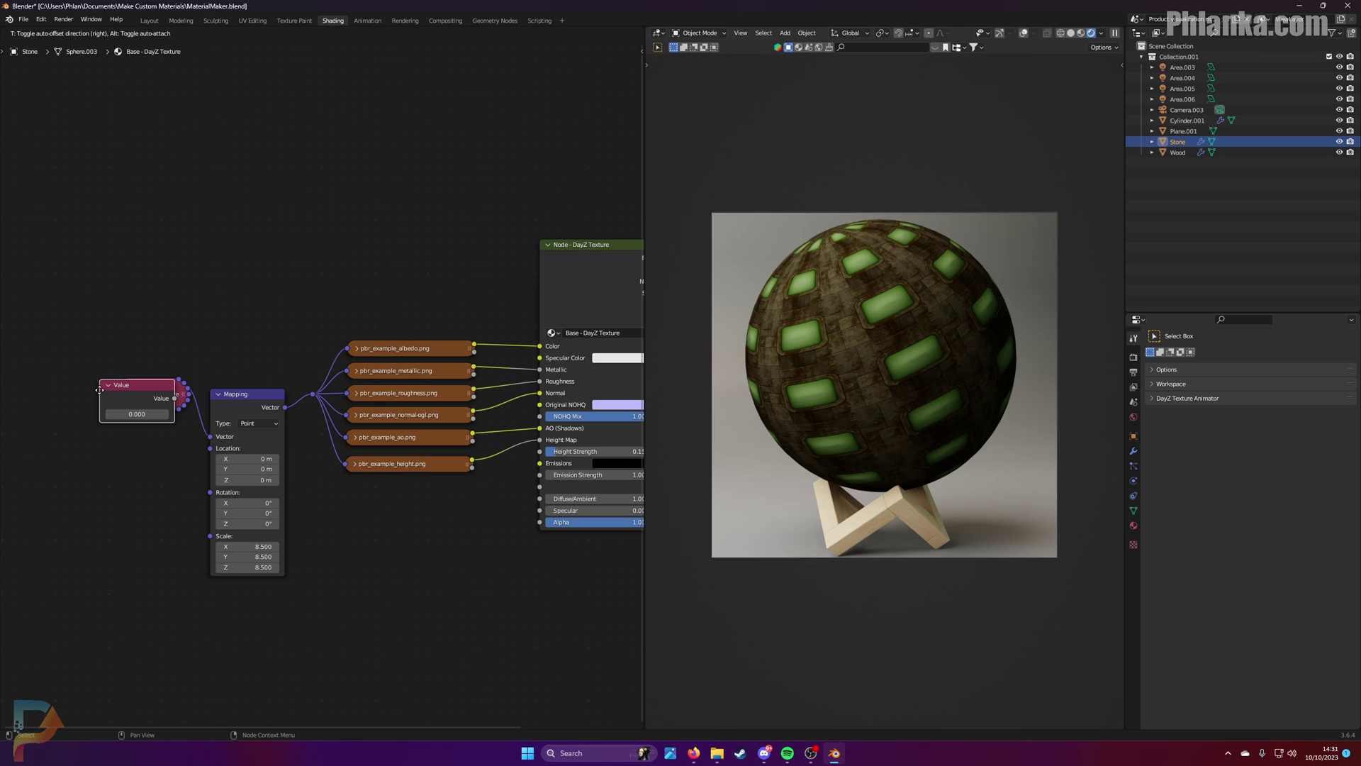
click(138, 546)
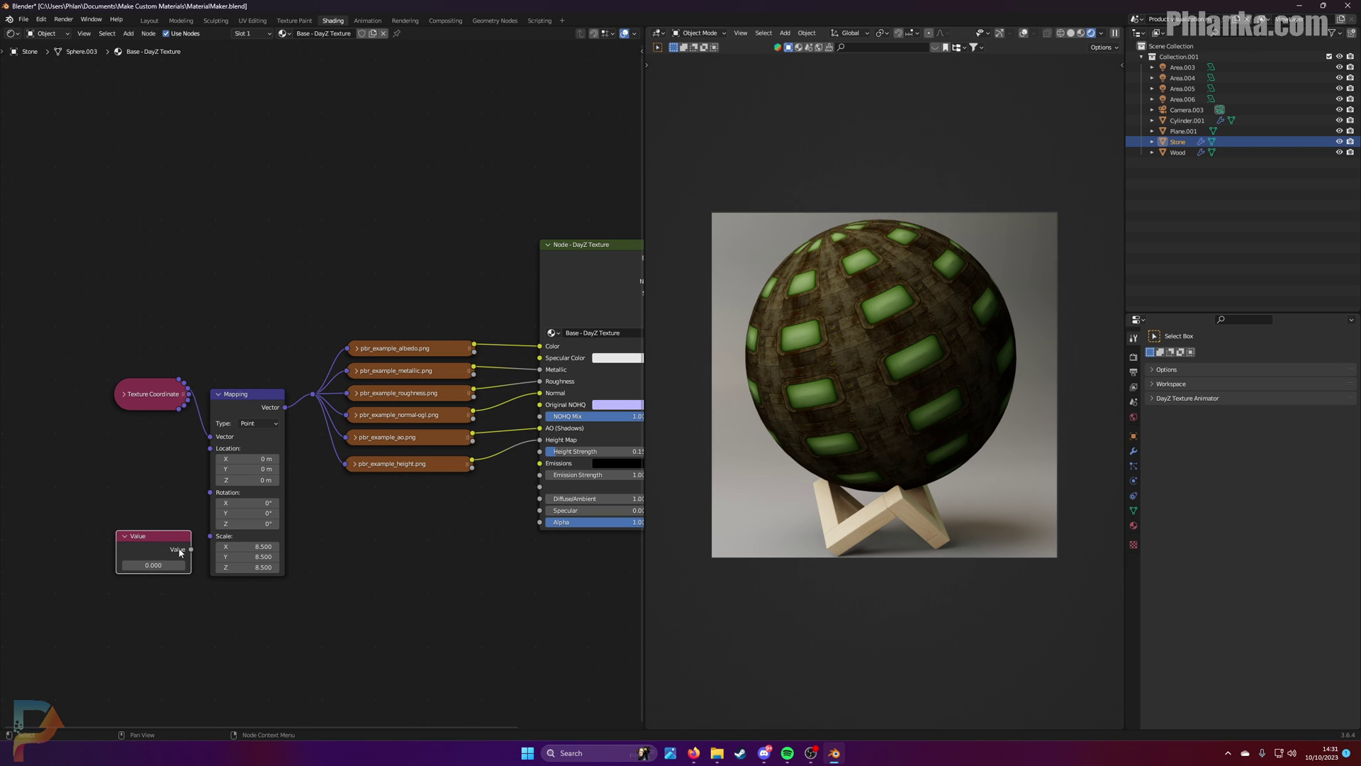
Step: Drive Mapping Scale from the Value node at 5.400 and raise Height Strength to 0.374
mouse_move(191, 549)
mouse_down()
mouse_move(210, 536)
mouse_move(170, 565)
mouse_move(216, 565)
mouse_move(141, 565)
mouse_move(146, 576)
mouse_move(213, 565)
mouse_up()
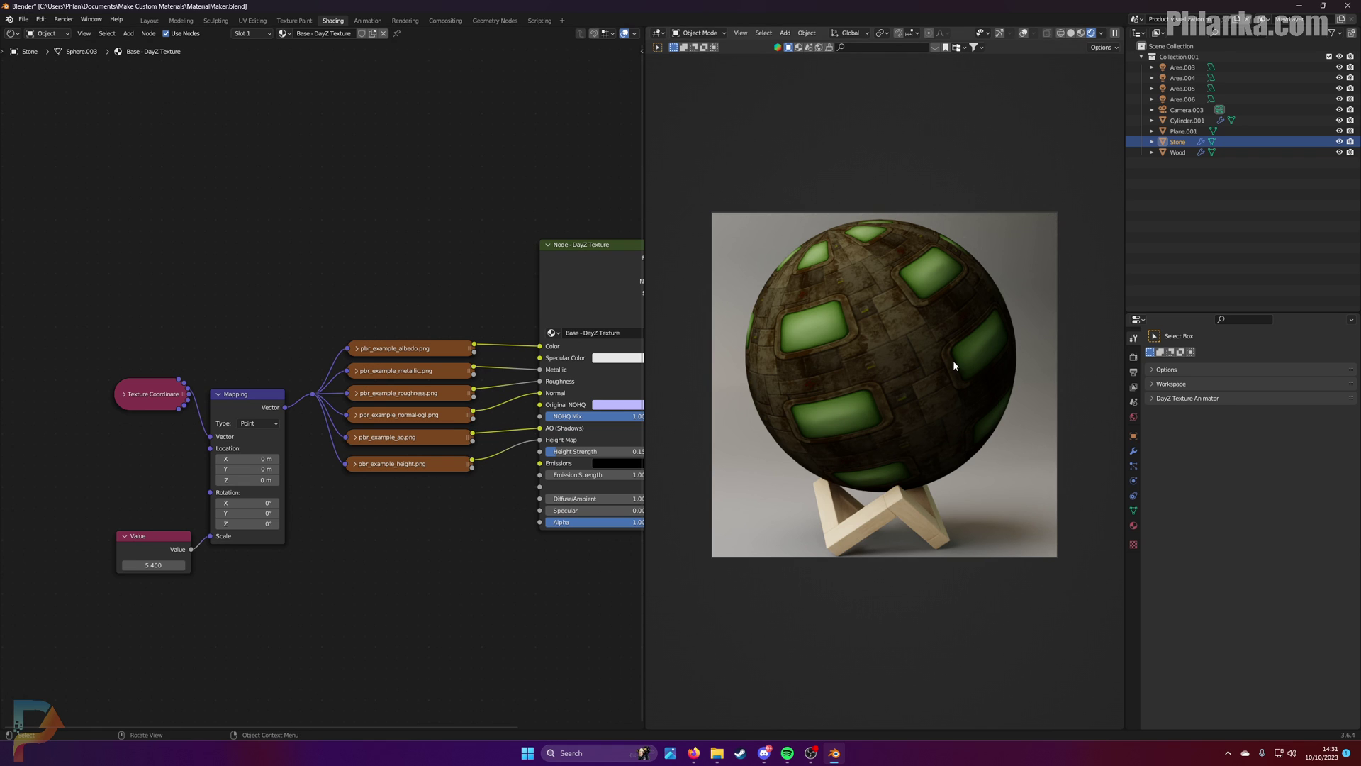
middle_drag(424, 440, 330, 419)
mouse_move(496, 431)
mouse_down()
mouse_move(539, 431)
mouse_move(475, 431)
mouse_move(477, 443)
mouse_up()
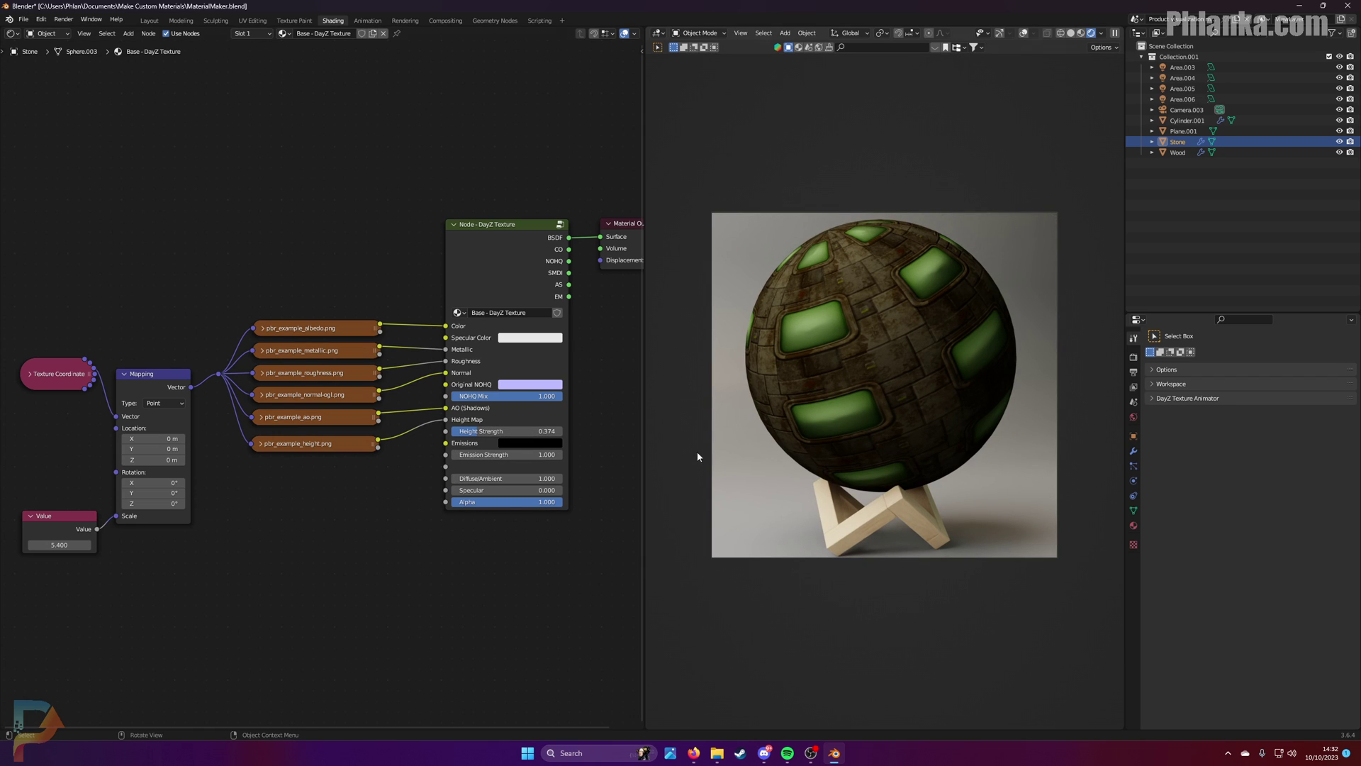
Step: Collapse the Mapping node and nudge it slightly right
scroll(348, 216, down, 1)
click(307, 443)
click(153, 381)
drag(176, 377, 178, 380)
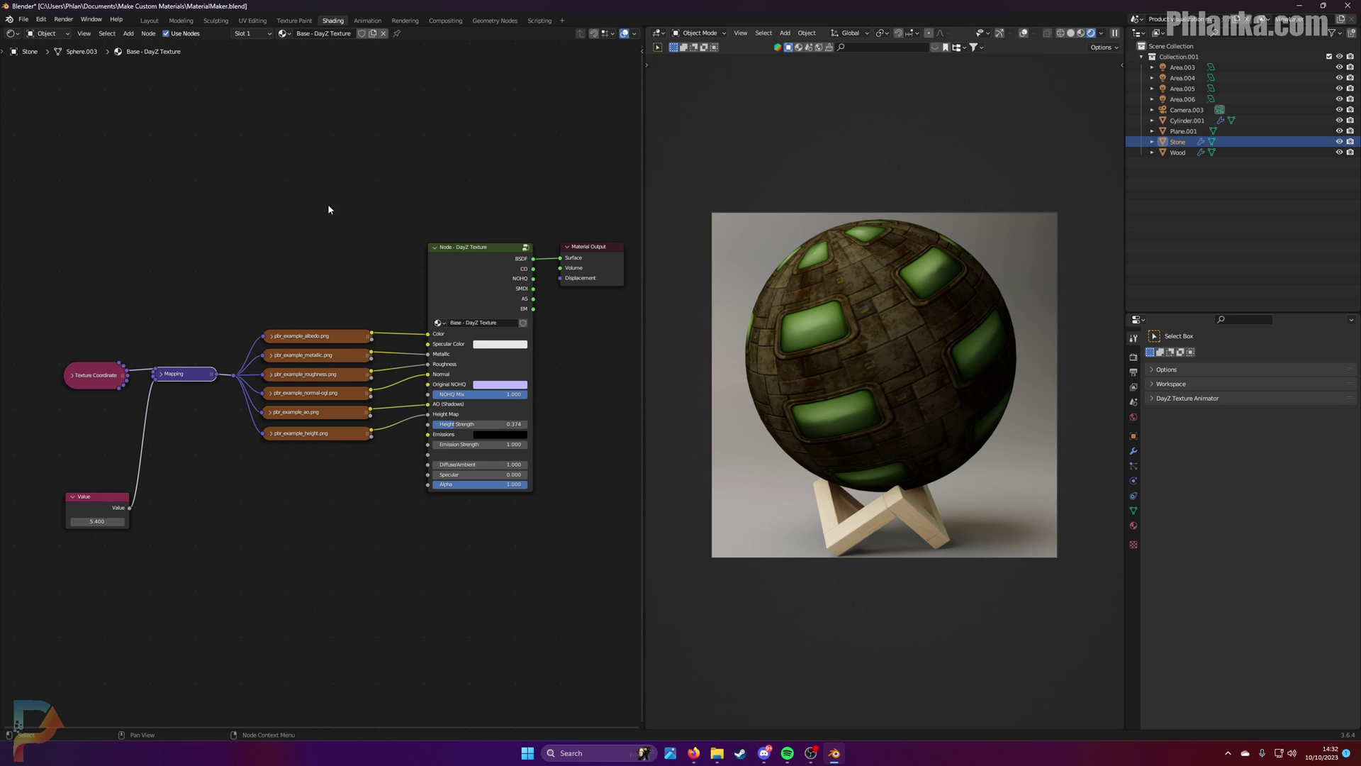
Step: Rename the material from Base to 'greenwindows - DayZ Texture'
click(305, 34)
drag(309, 34, 281, 37)
text(Exa)
key(BackSpace)
key(BackSpace)
key(BackSpace)
text(greenwindows)
key(Return)
click(319, 34)
drag(328, 33, 388, 34)
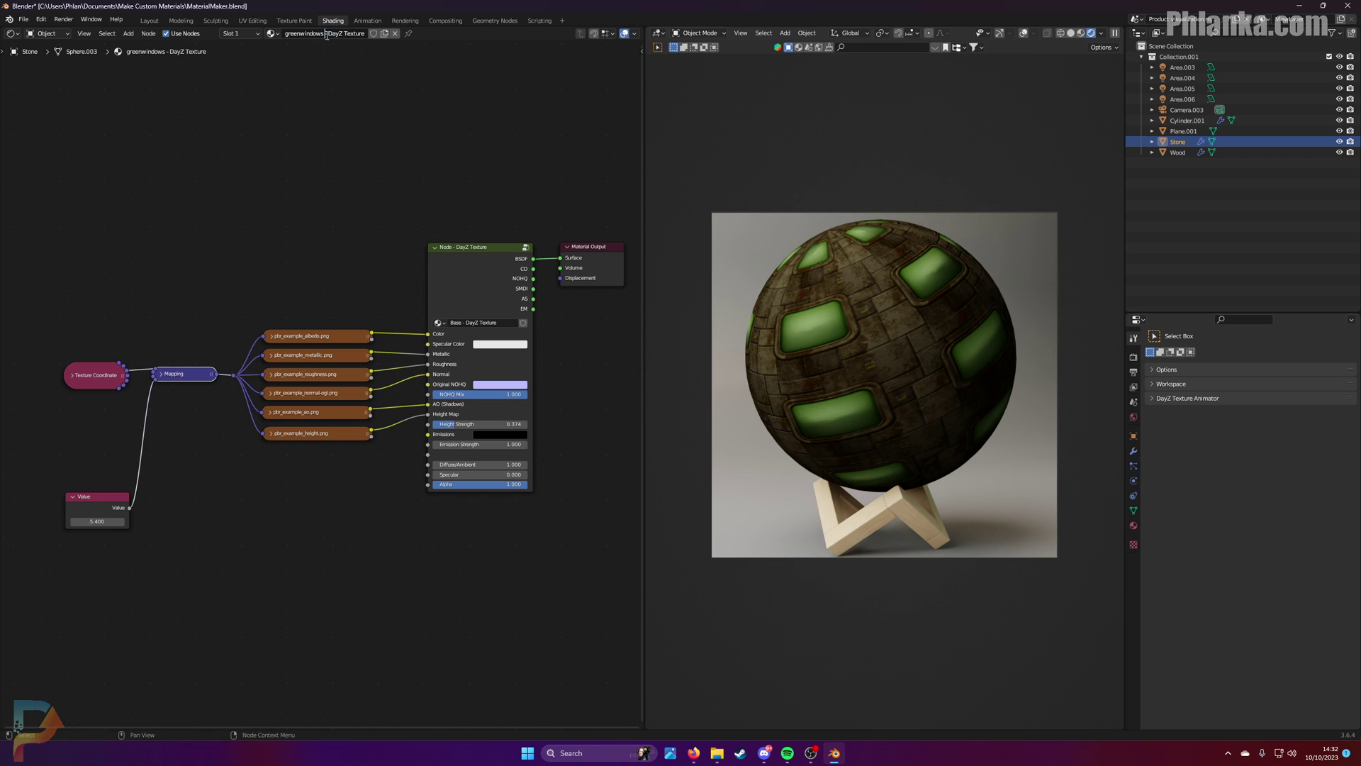
key(Return)
Step: Mark the material as an asset and browse Save As to the My Materials folder
right_click(271, 35)
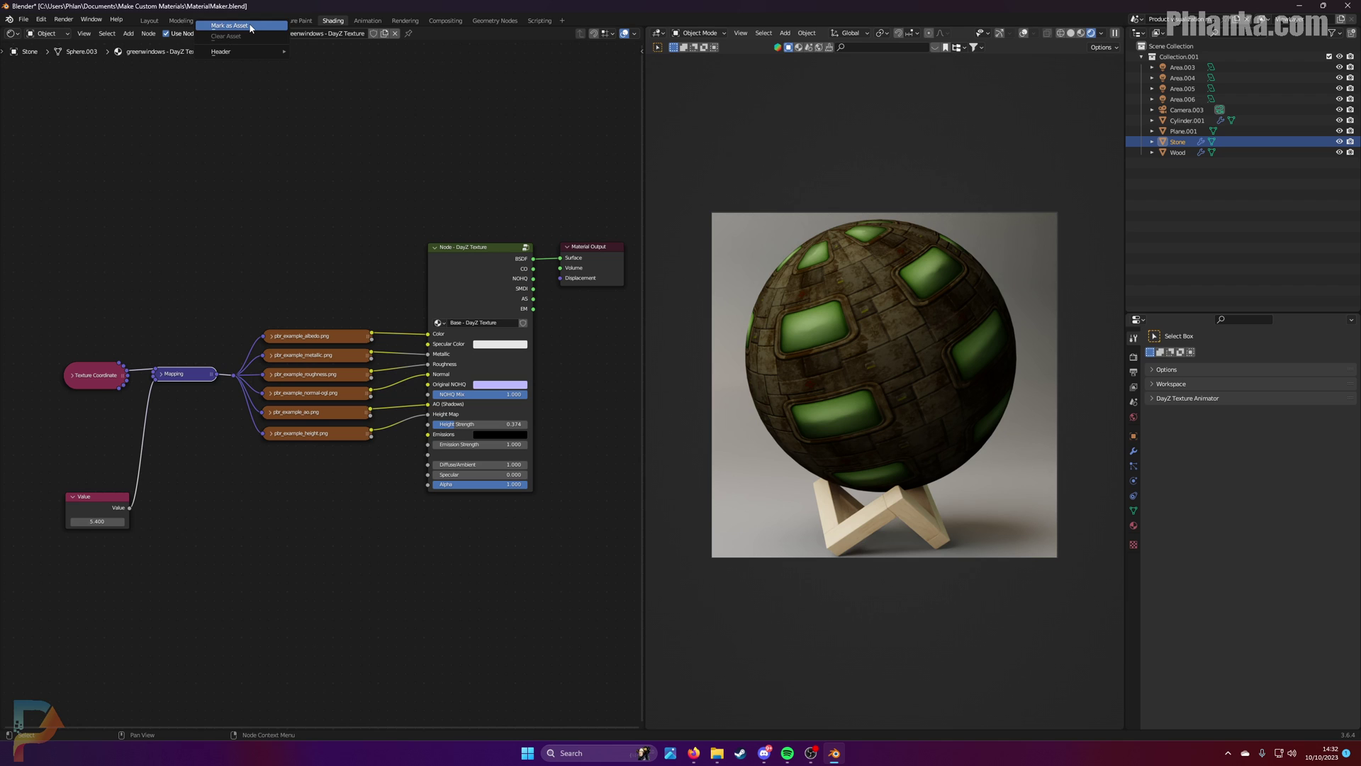
click(251, 27)
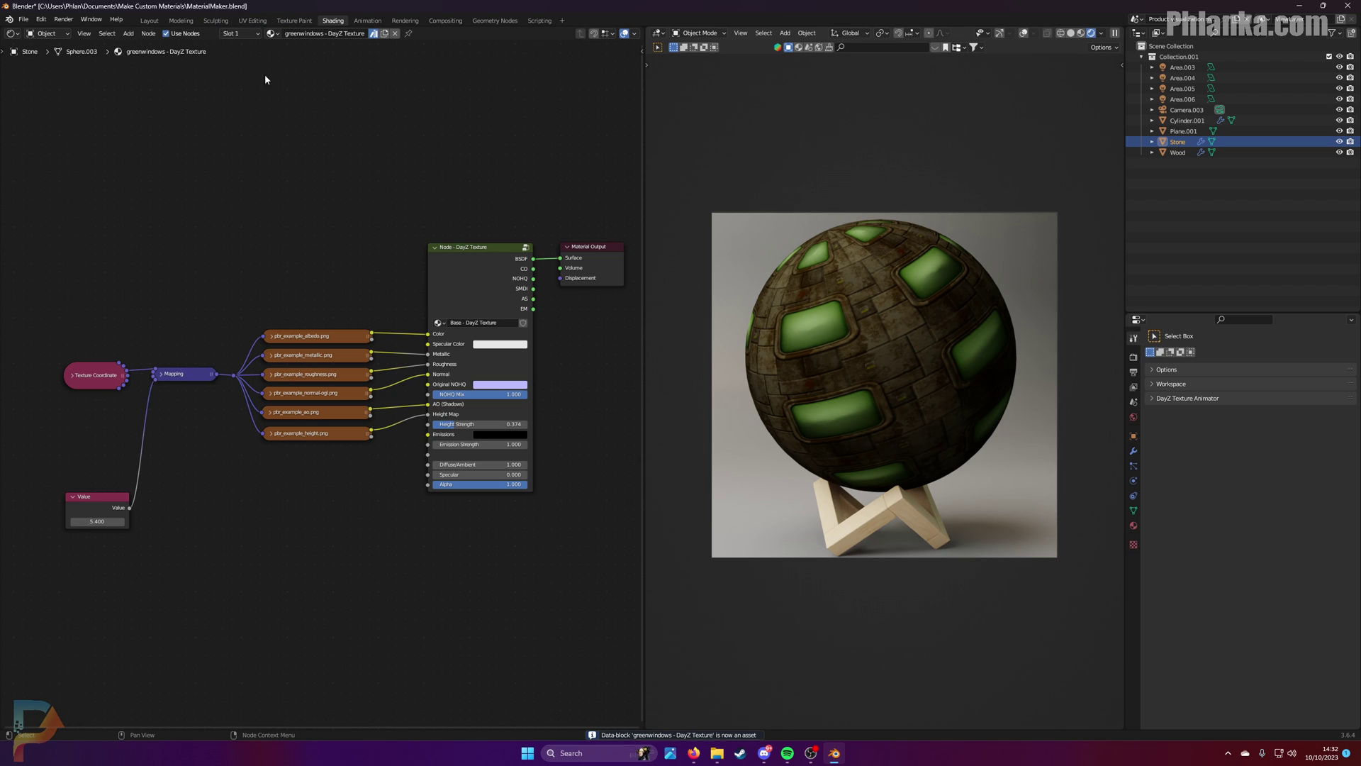
click(24, 19)
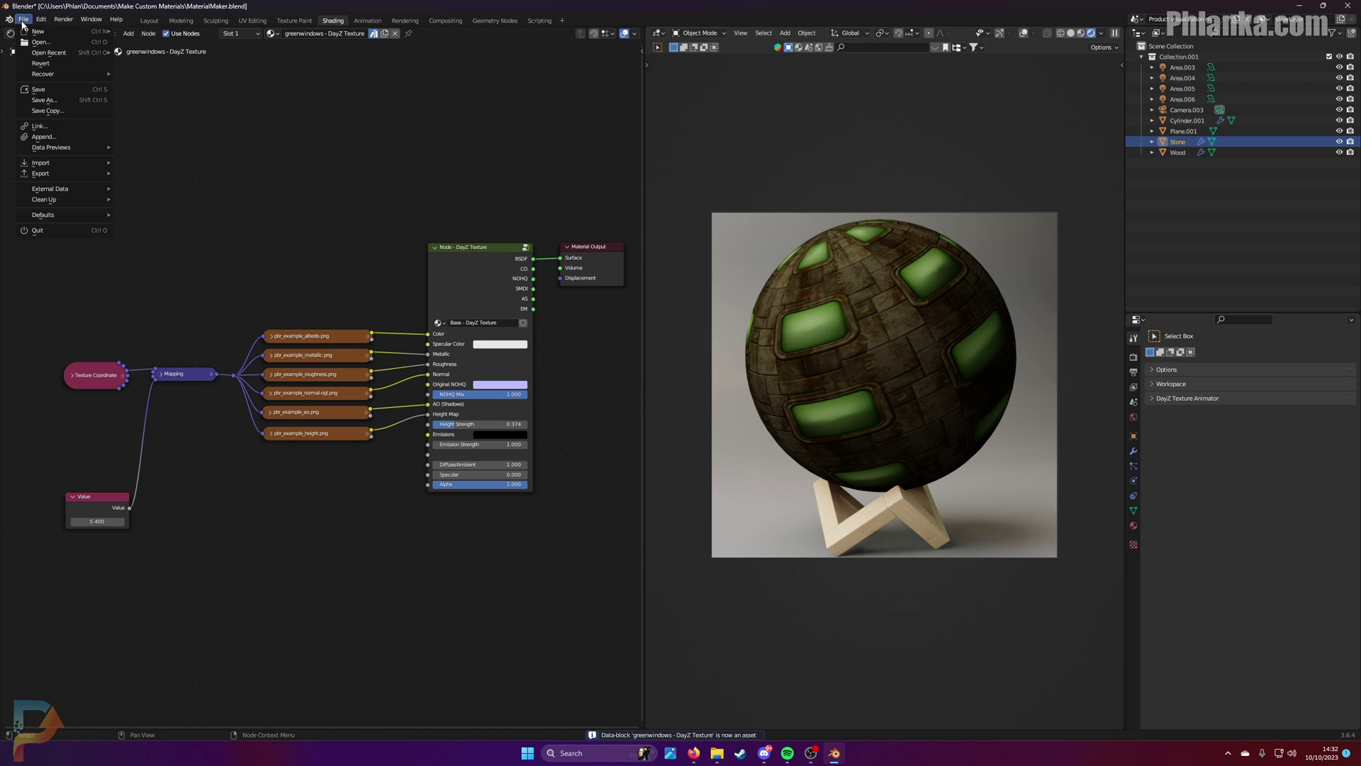
click(44, 100)
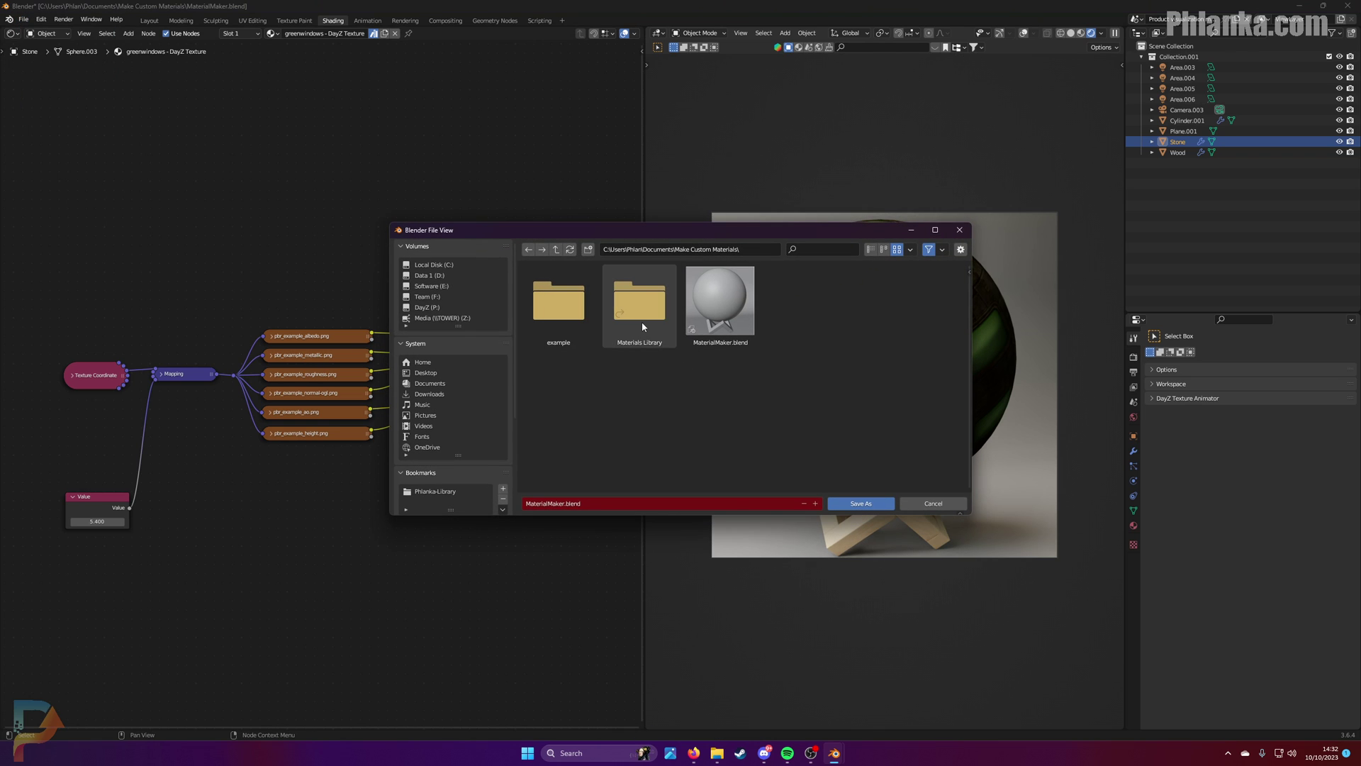
double_click(642, 303)
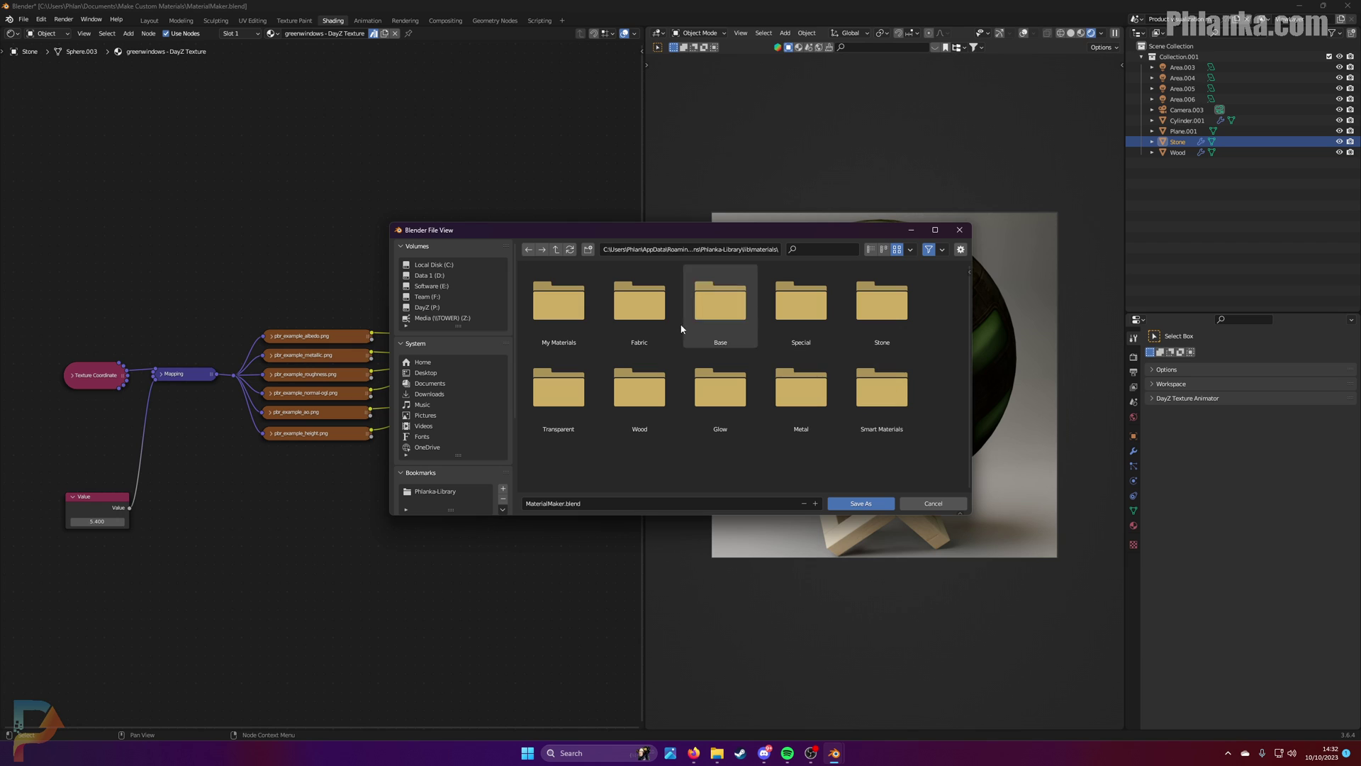
double_click(572, 312)
Step: Save the file as 'greenwindows - DayZ Texture.blend' using the copied material name
click(562, 504)
click(562, 503)
click(319, 34)
key(ctrl+c)
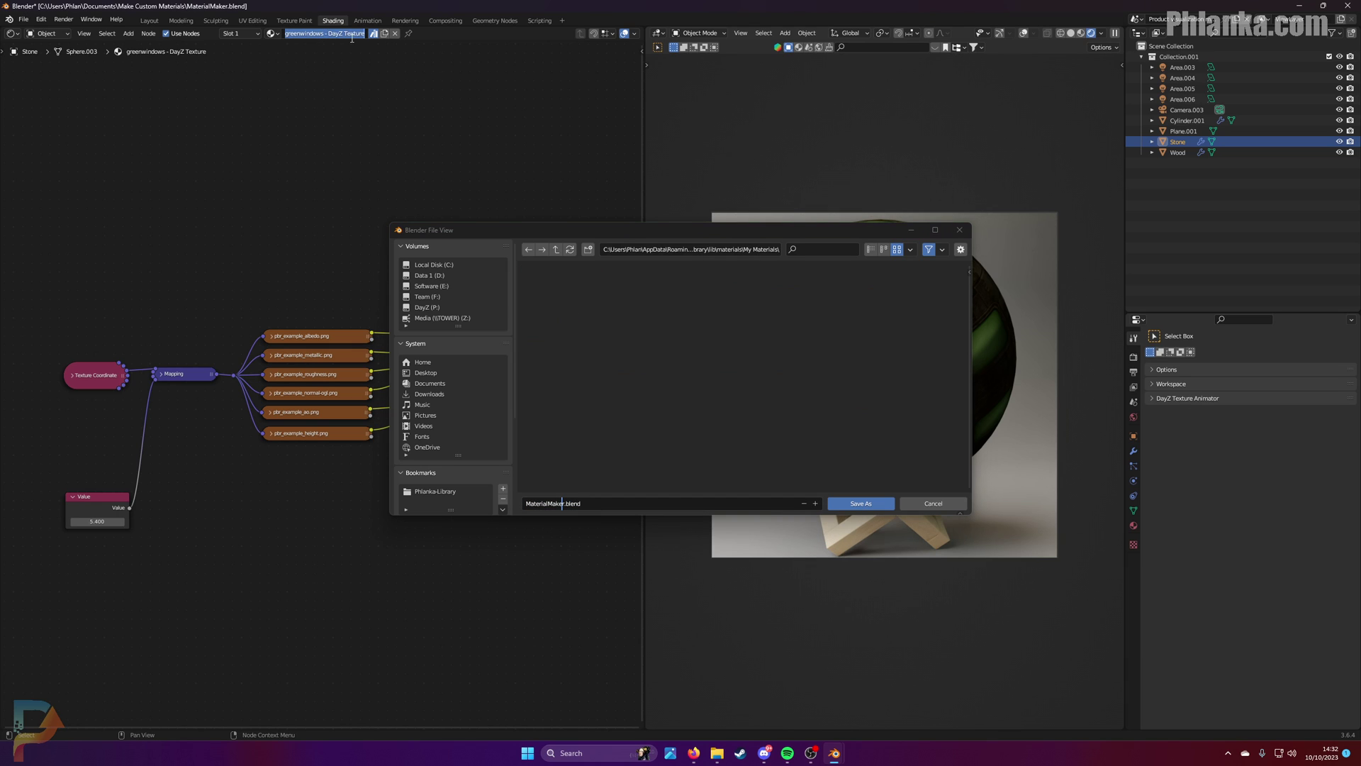
click(563, 504)
key(ctrl+v)
key(Return)
click(855, 504)
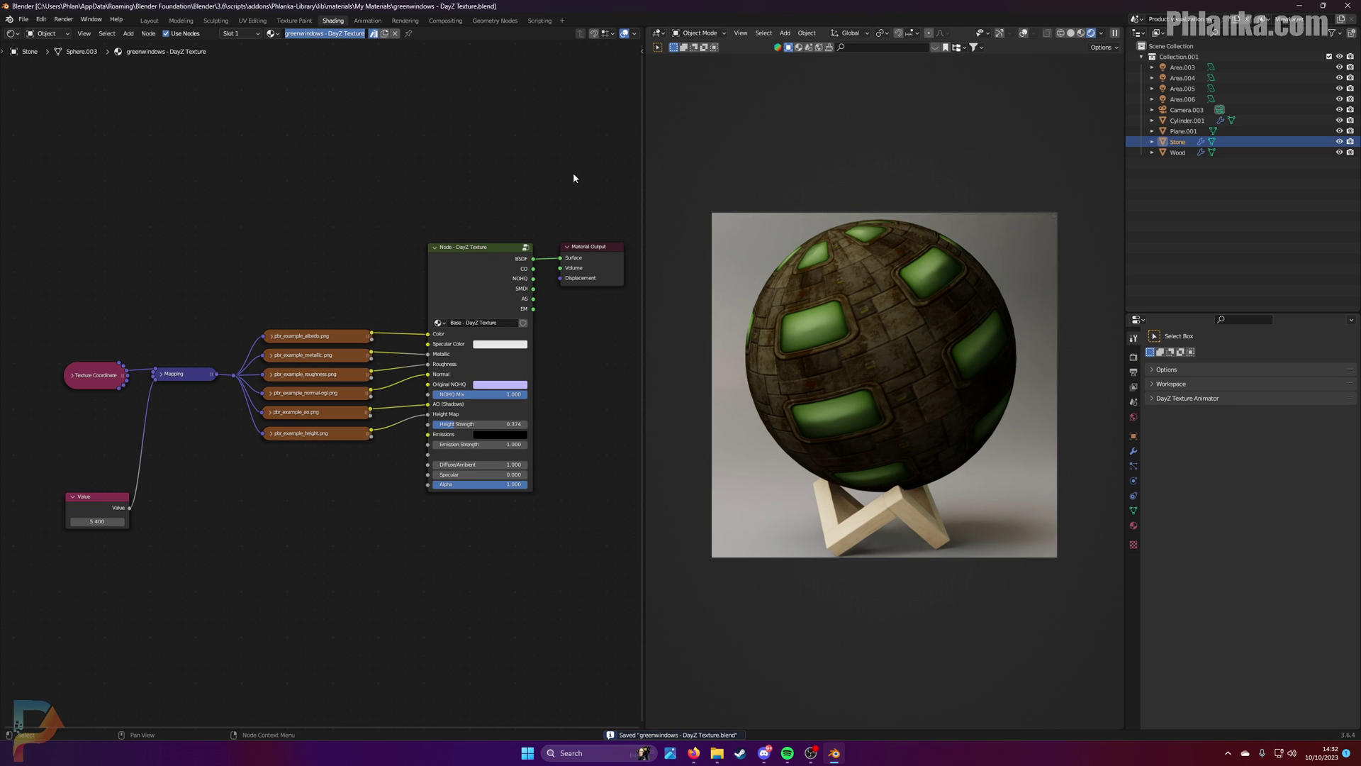
key(Return)
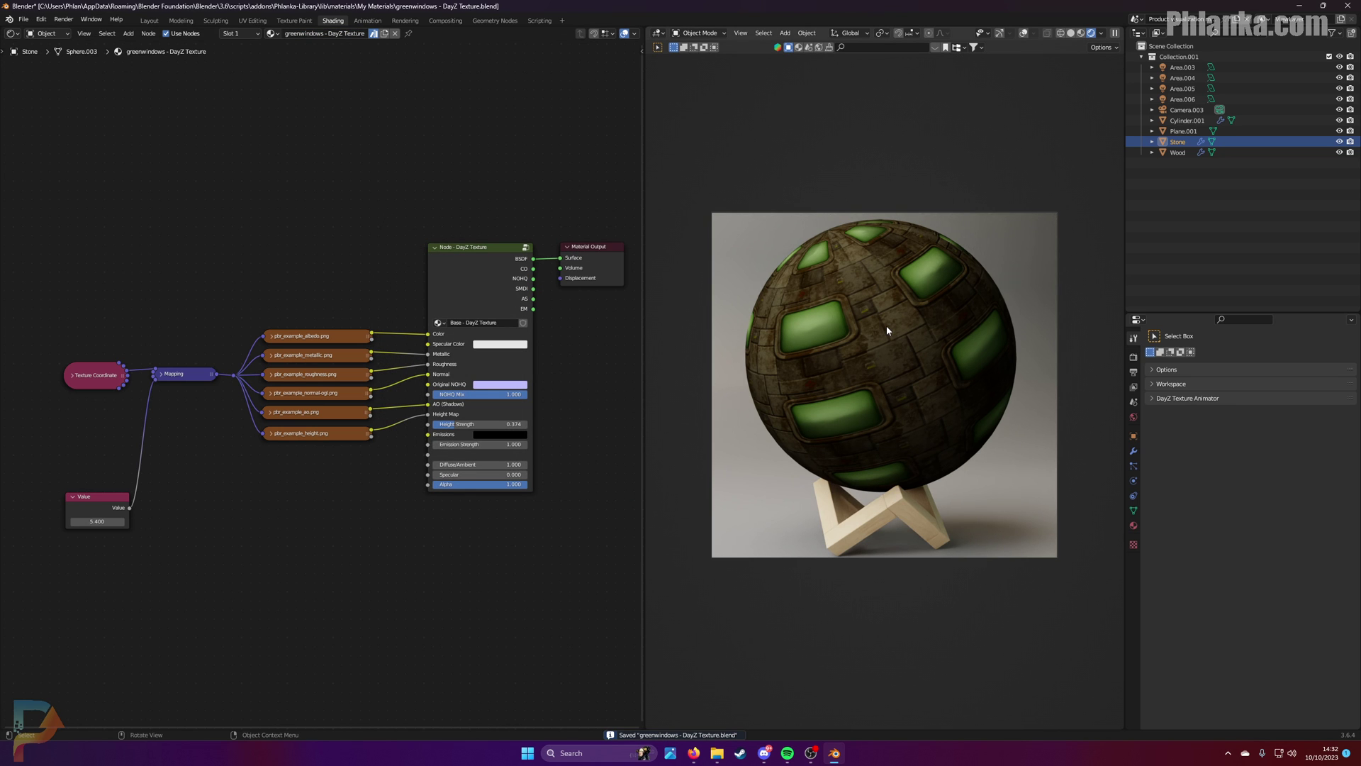
Step: Render the sphere with F12 and save it as 'greenwindows - DayZ Texture.png' in My Materials
key(F12)
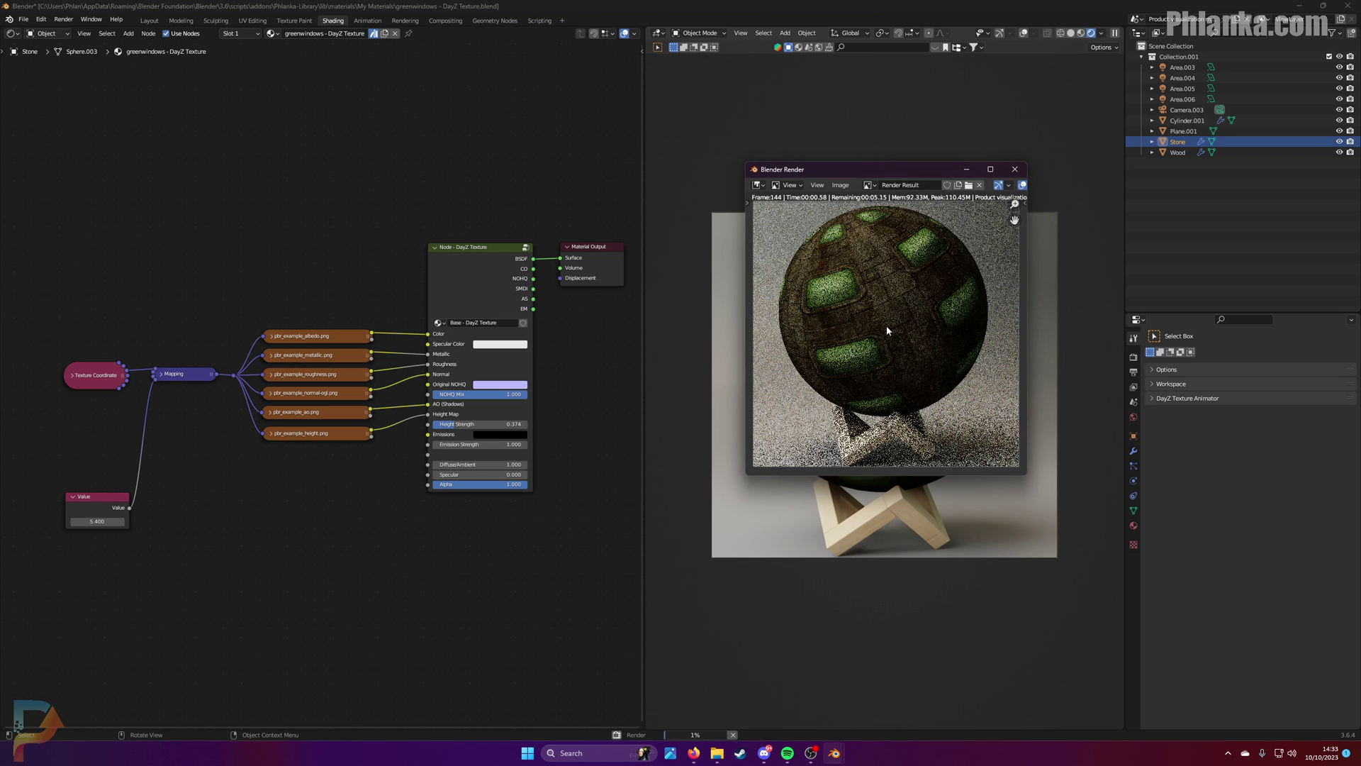
click(840, 185)
click(877, 289)
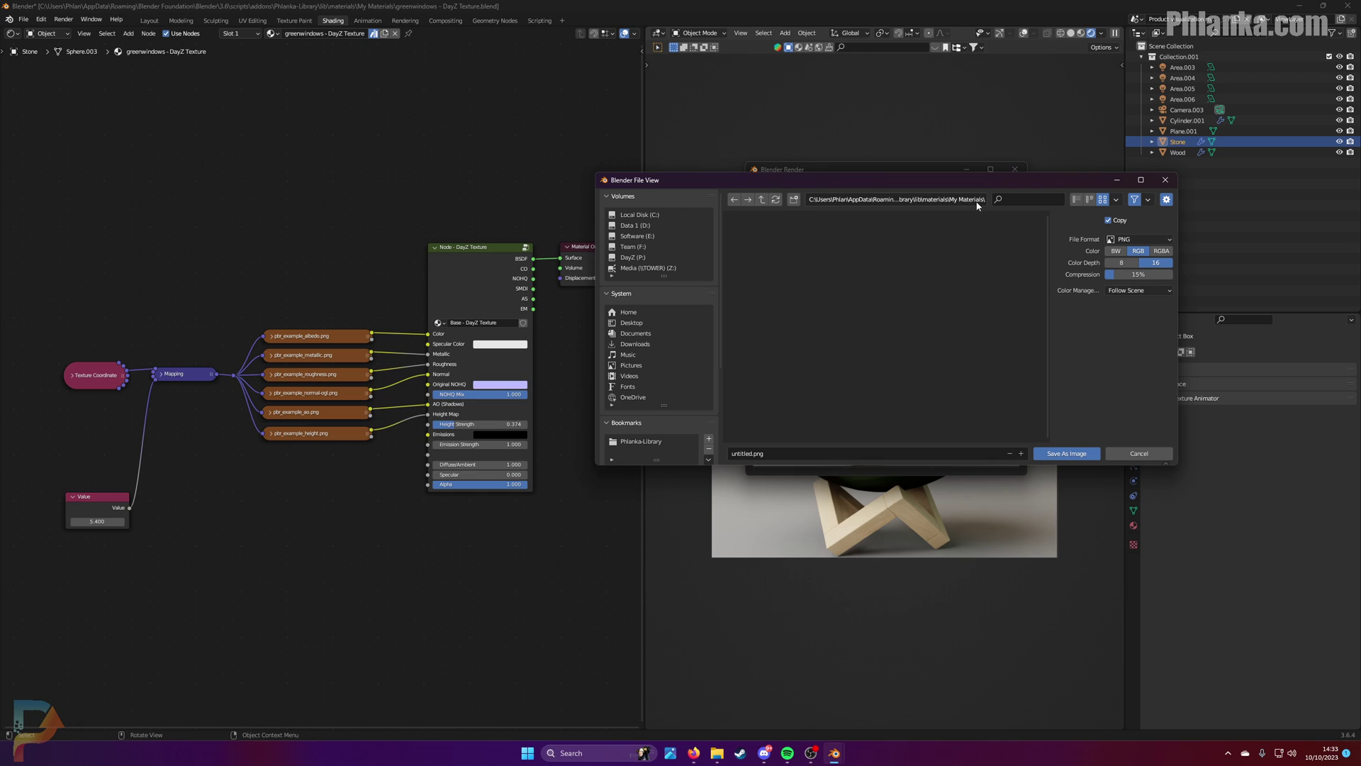
click(815, 453)
key(ctrl+v)
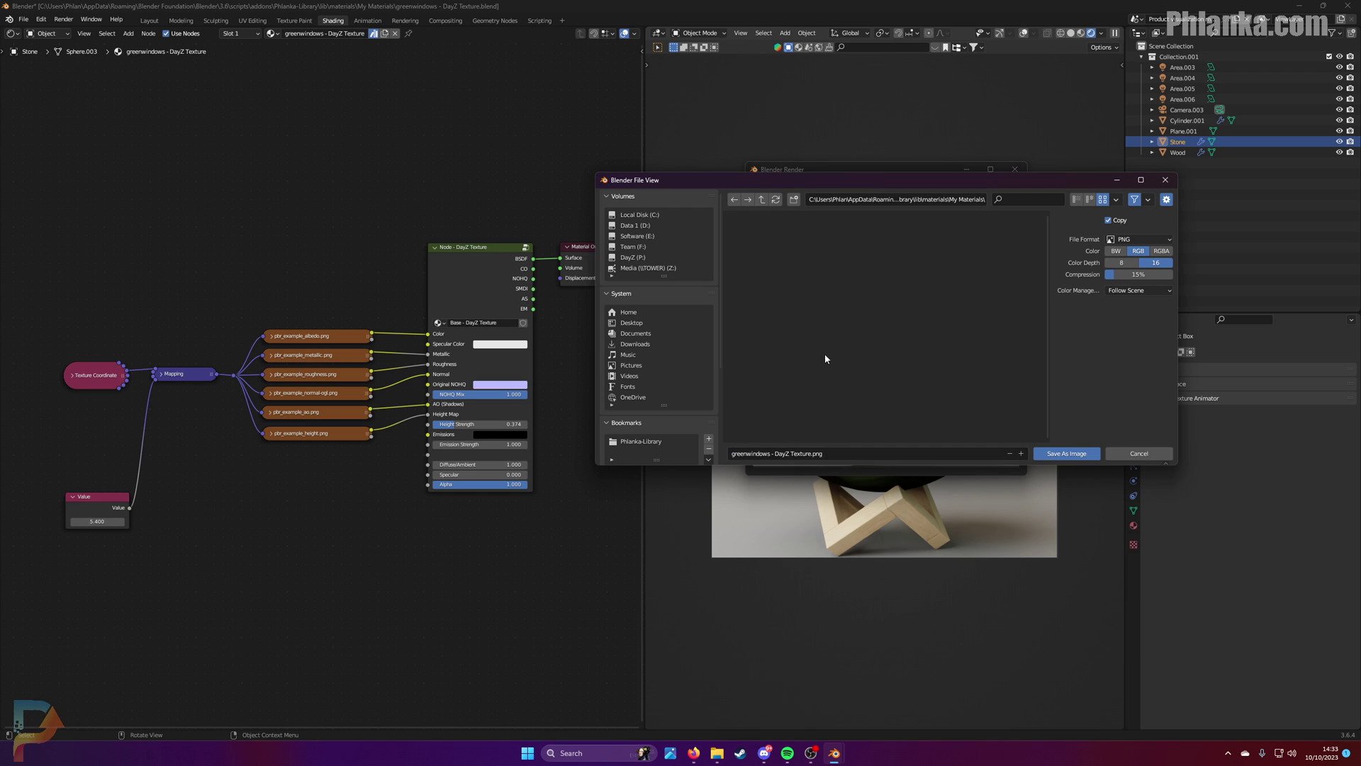
click(1050, 457)
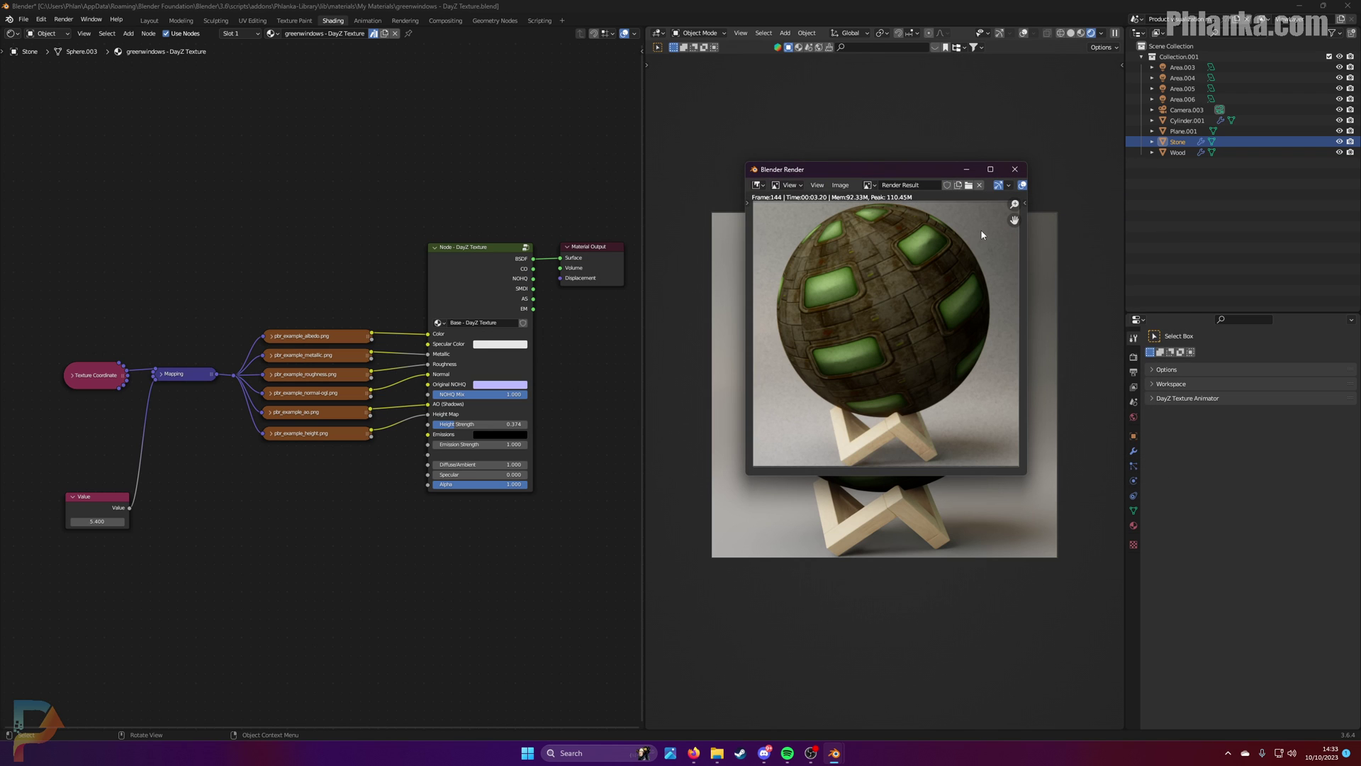
Step: In the DayZ Textures panel, choose the My Materials category and the greenwindows thumbnail
click(1123, 66)
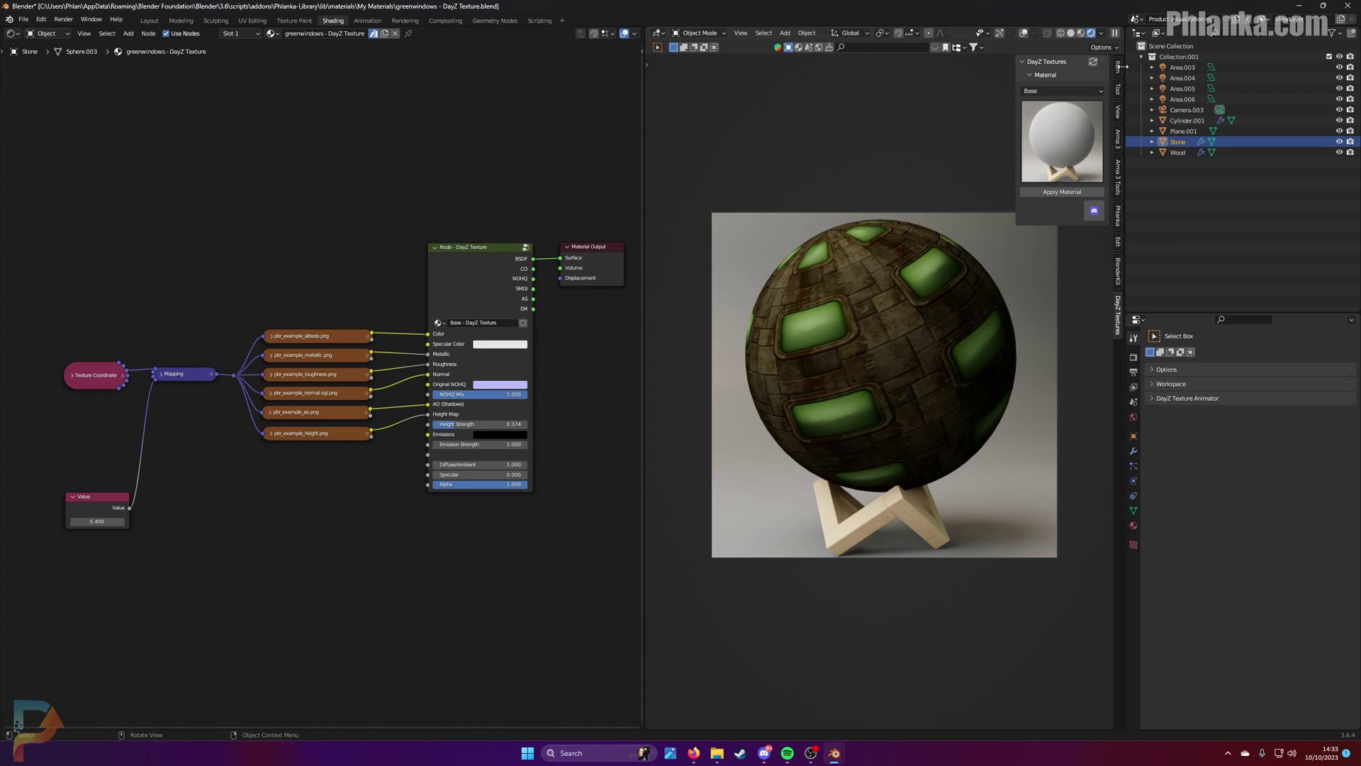
click(1069, 89)
click(1055, 150)
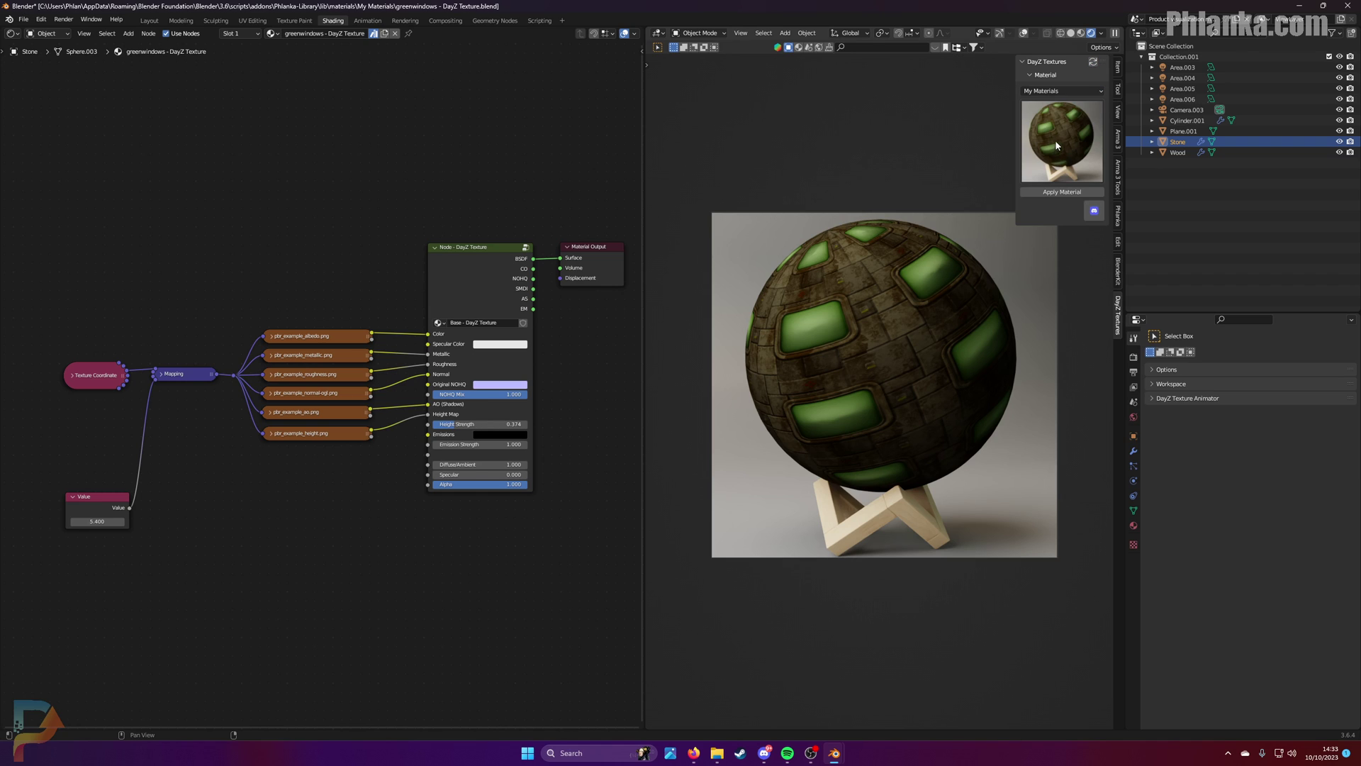
click(1061, 136)
click(1050, 218)
Step: Apply the greenwindows material to the backdrop plane Plane.001, choosing Use Existing
click(1067, 193)
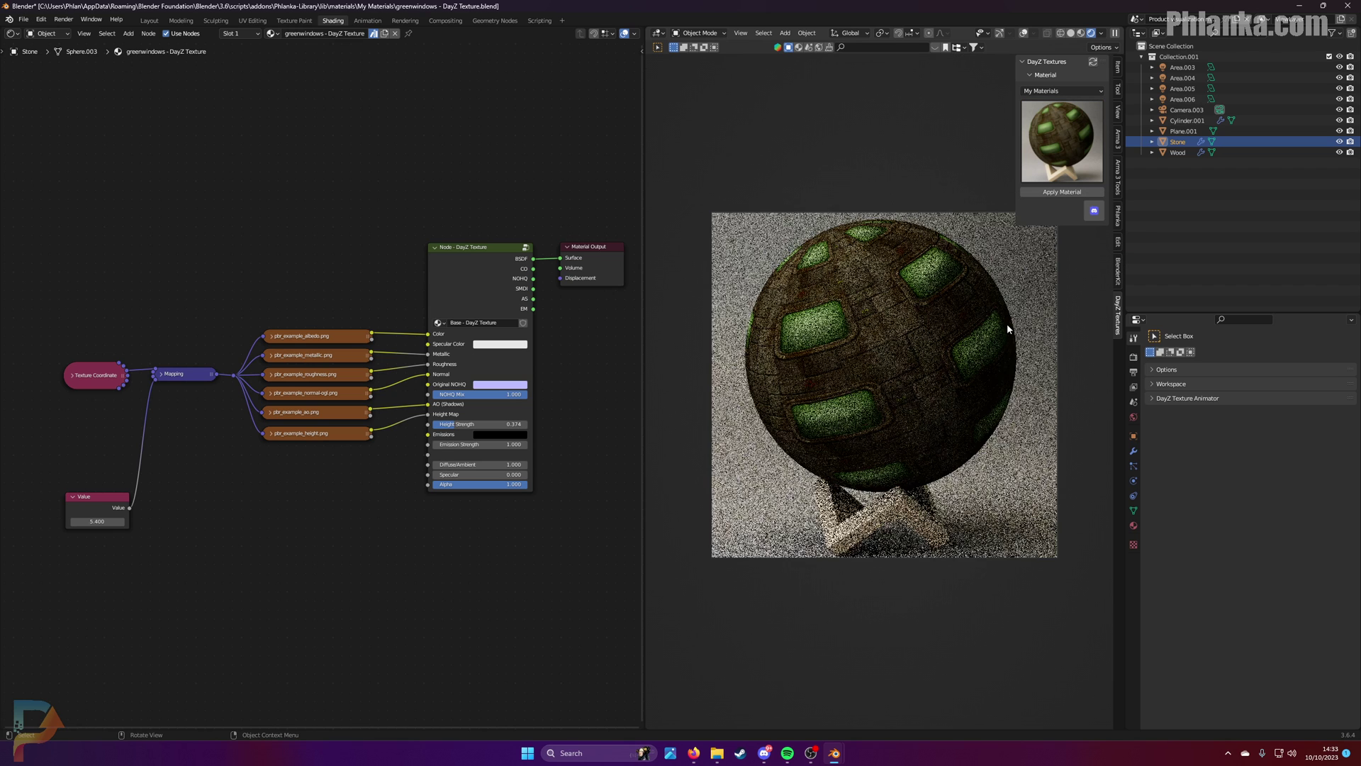
click(1049, 192)
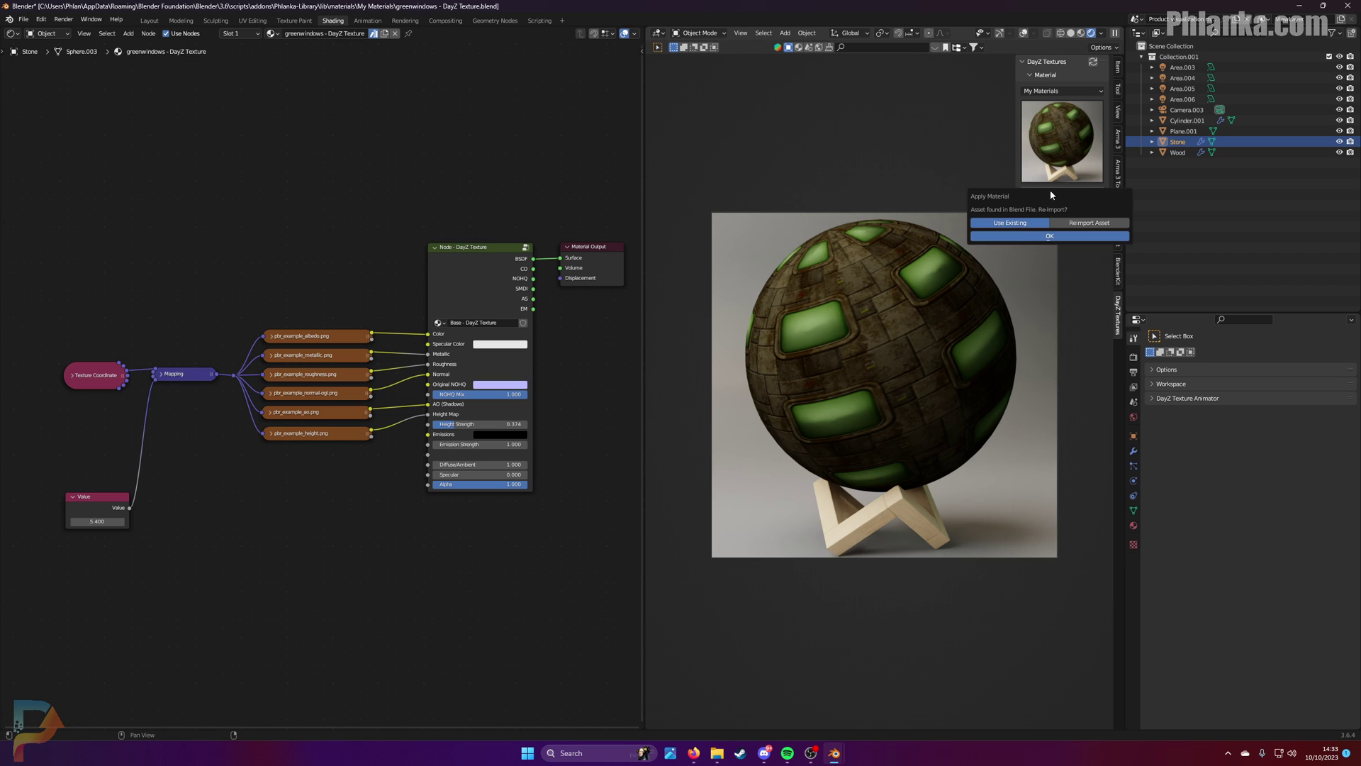
click(1035, 236)
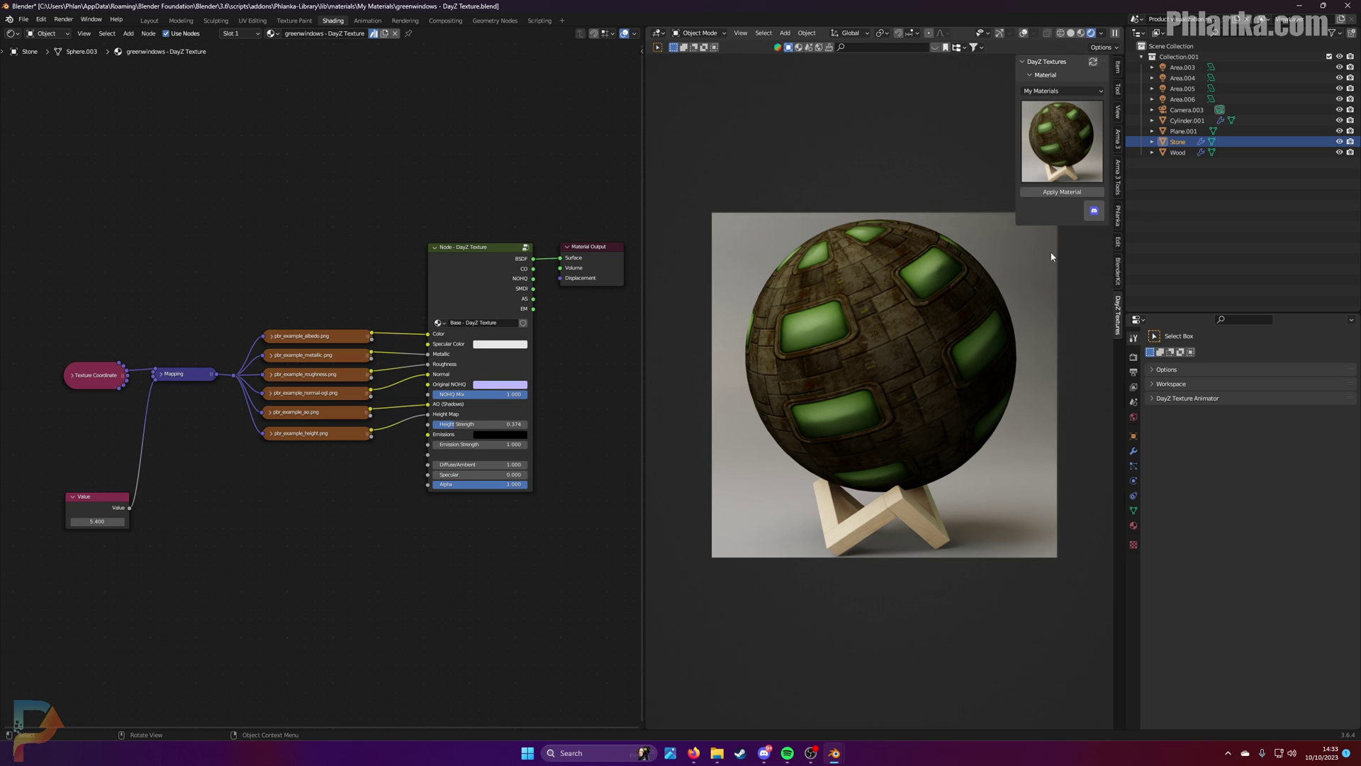
click(1051, 191)
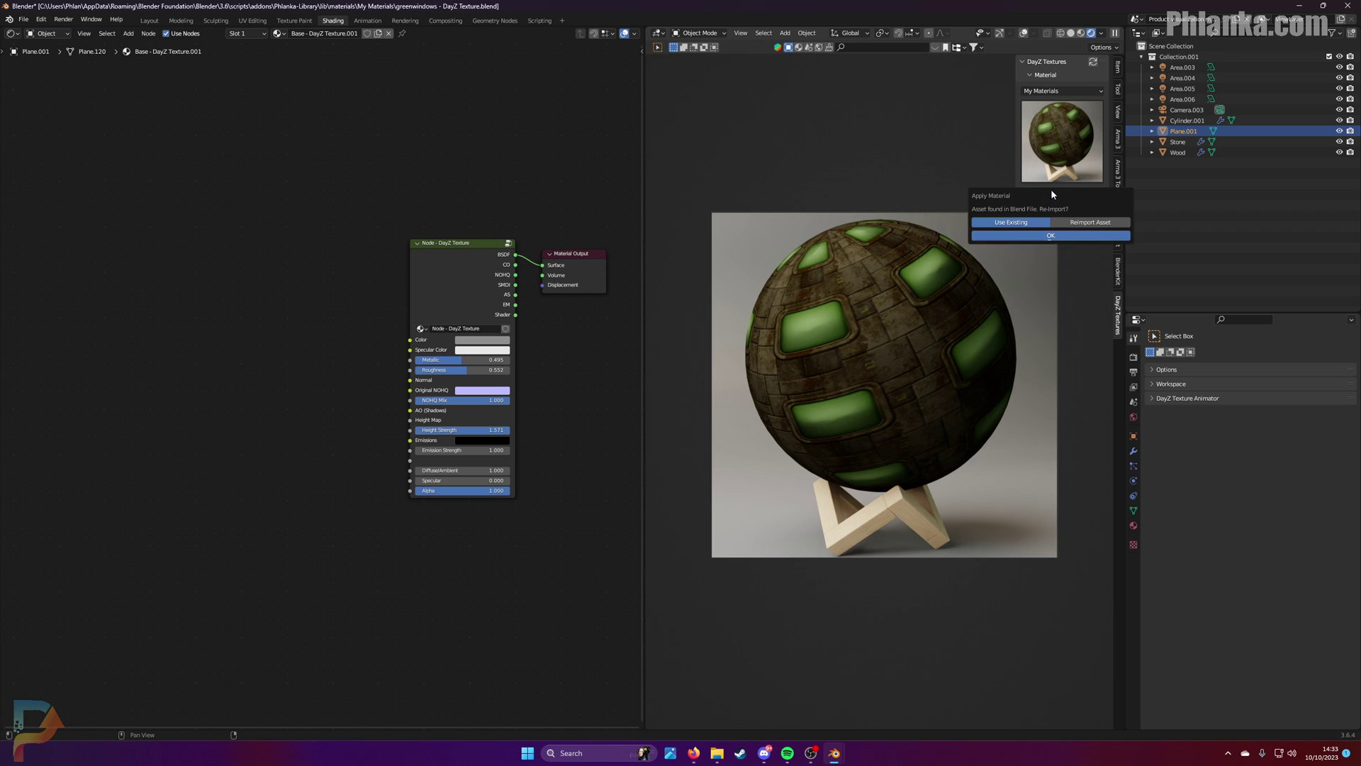
click(1039, 235)
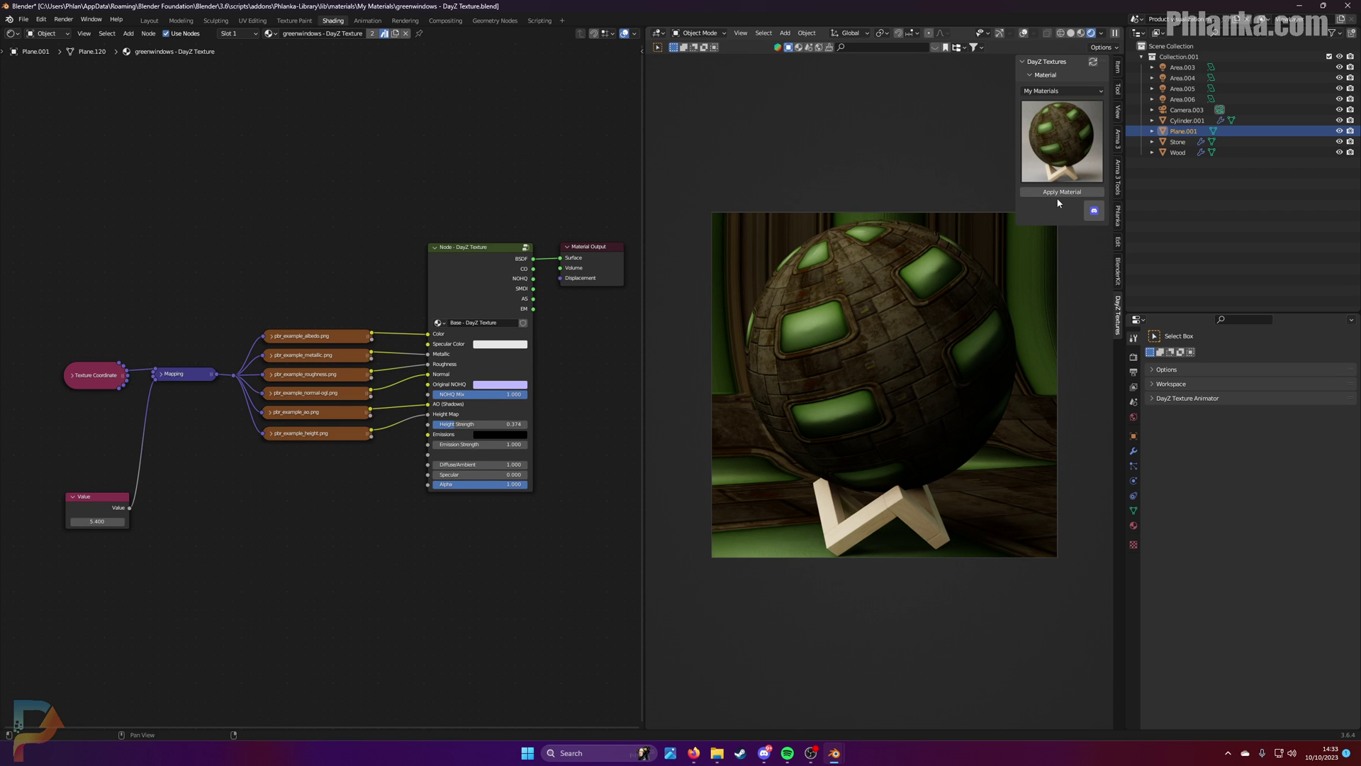
click(1062, 91)
mouse_move(808, 757)
Step: Close Blender without saving, go up to Make Custom Materials and select MaterialMaker.blend
click(1347, 5)
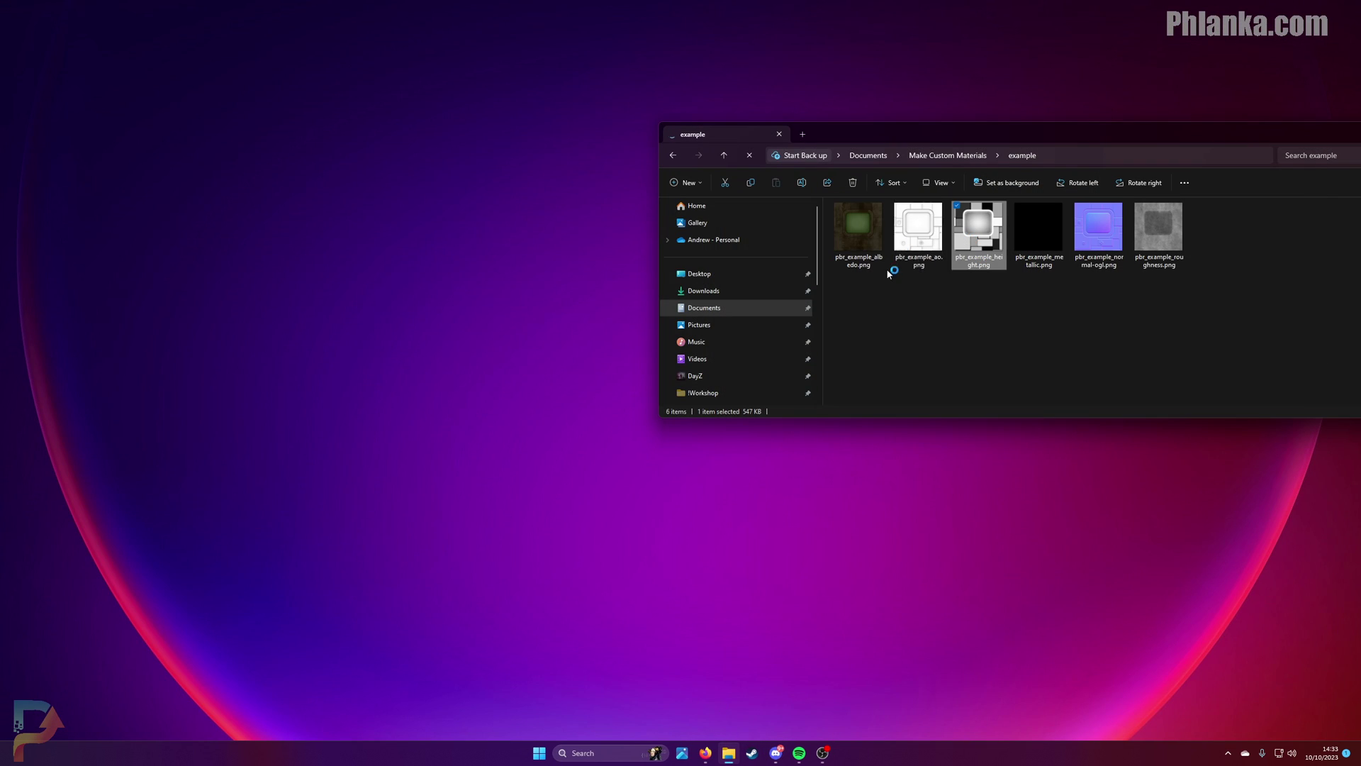
click(955, 159)
click(1021, 270)
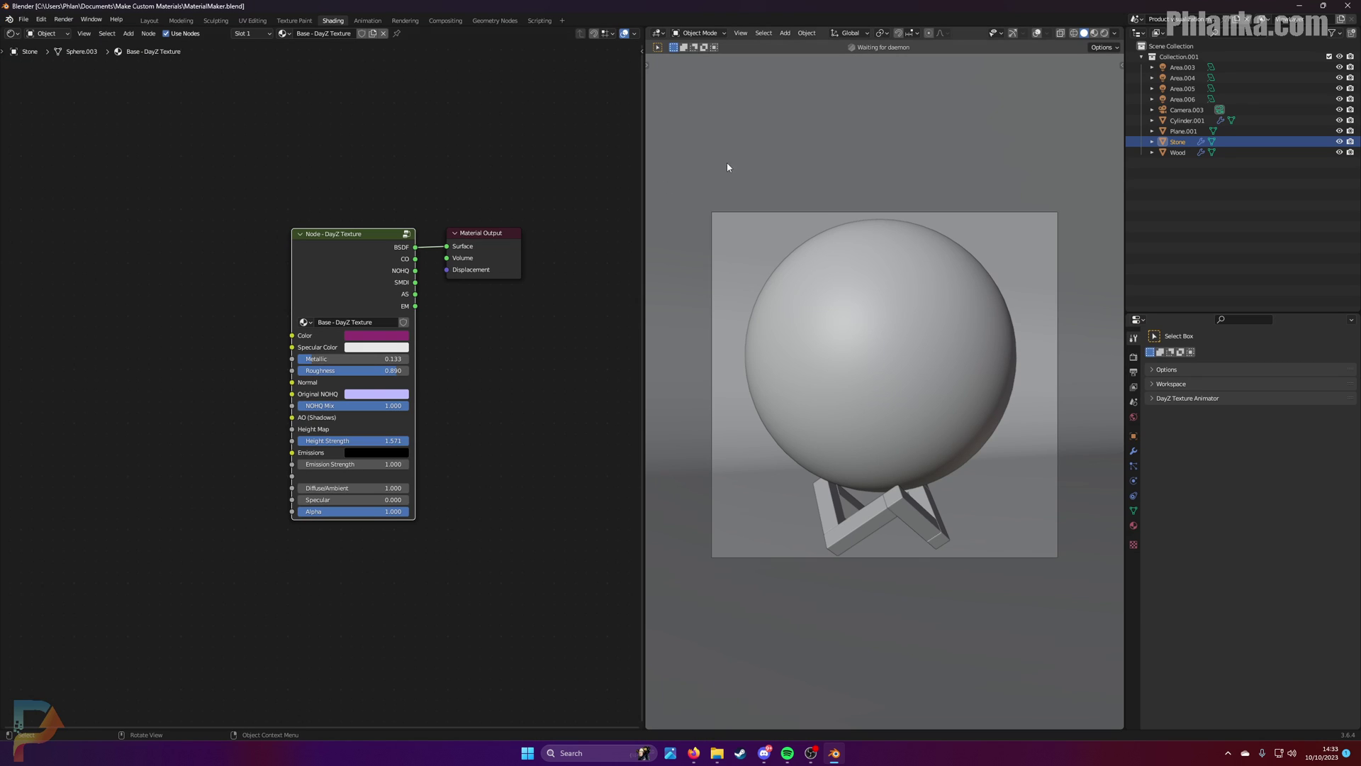
Step: Switch to Rendered shading, save MaterialMaker.blend, reopen it and show Rendered view again
click(1100, 34)
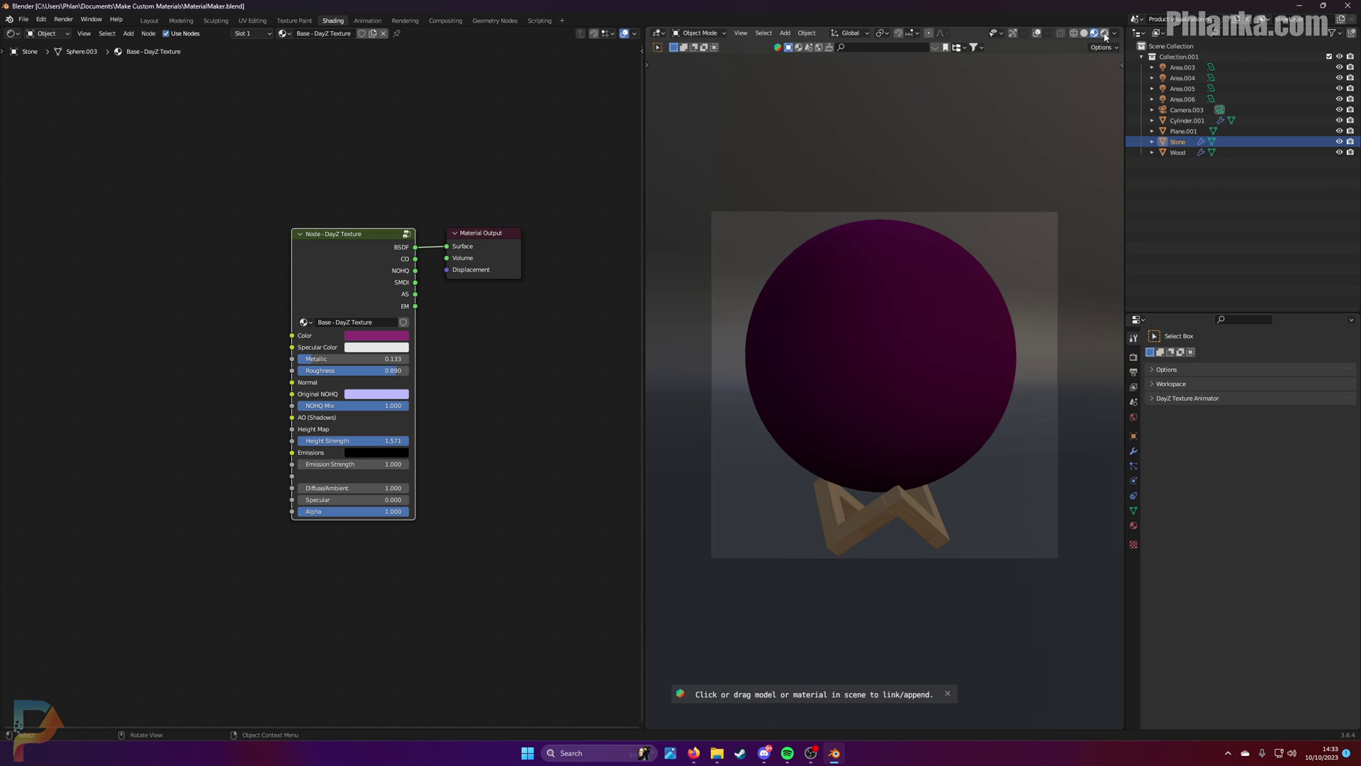
click(1104, 34)
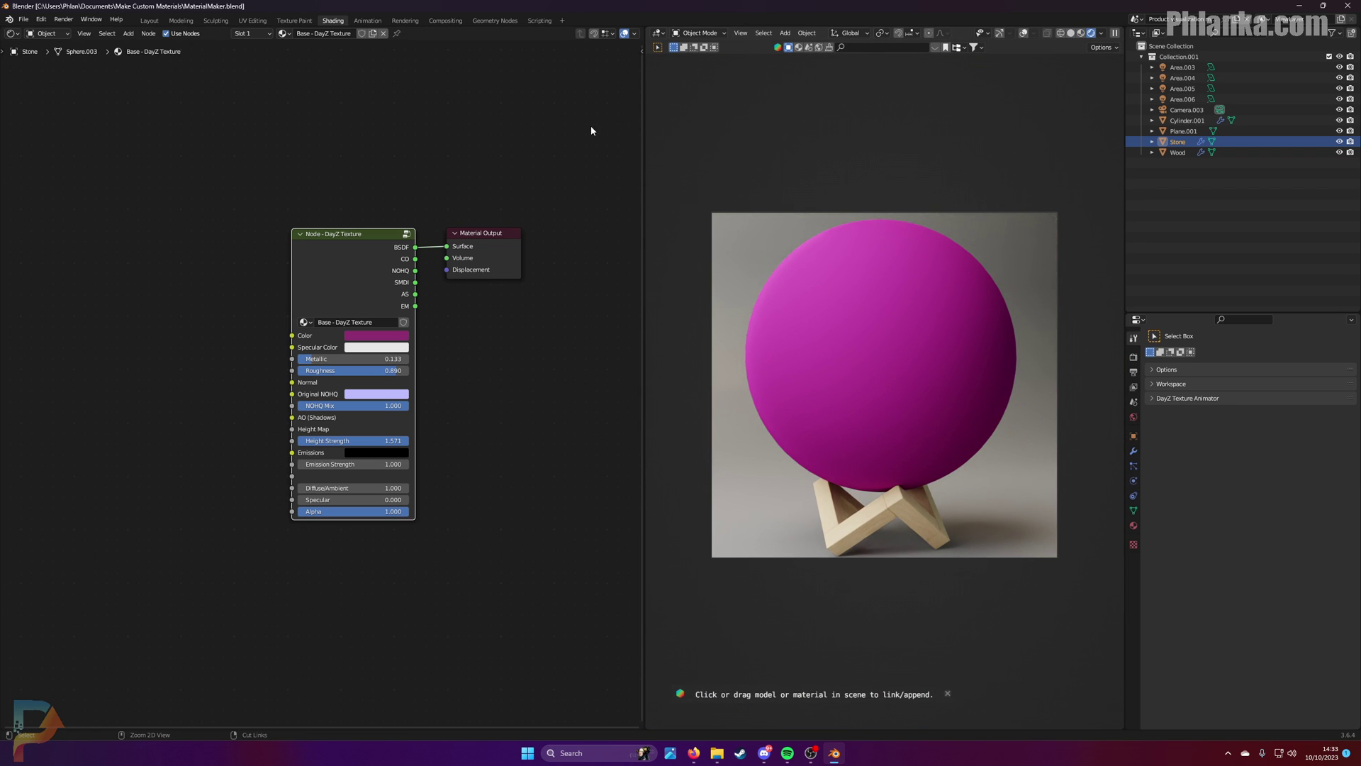
key(ctrl+s)
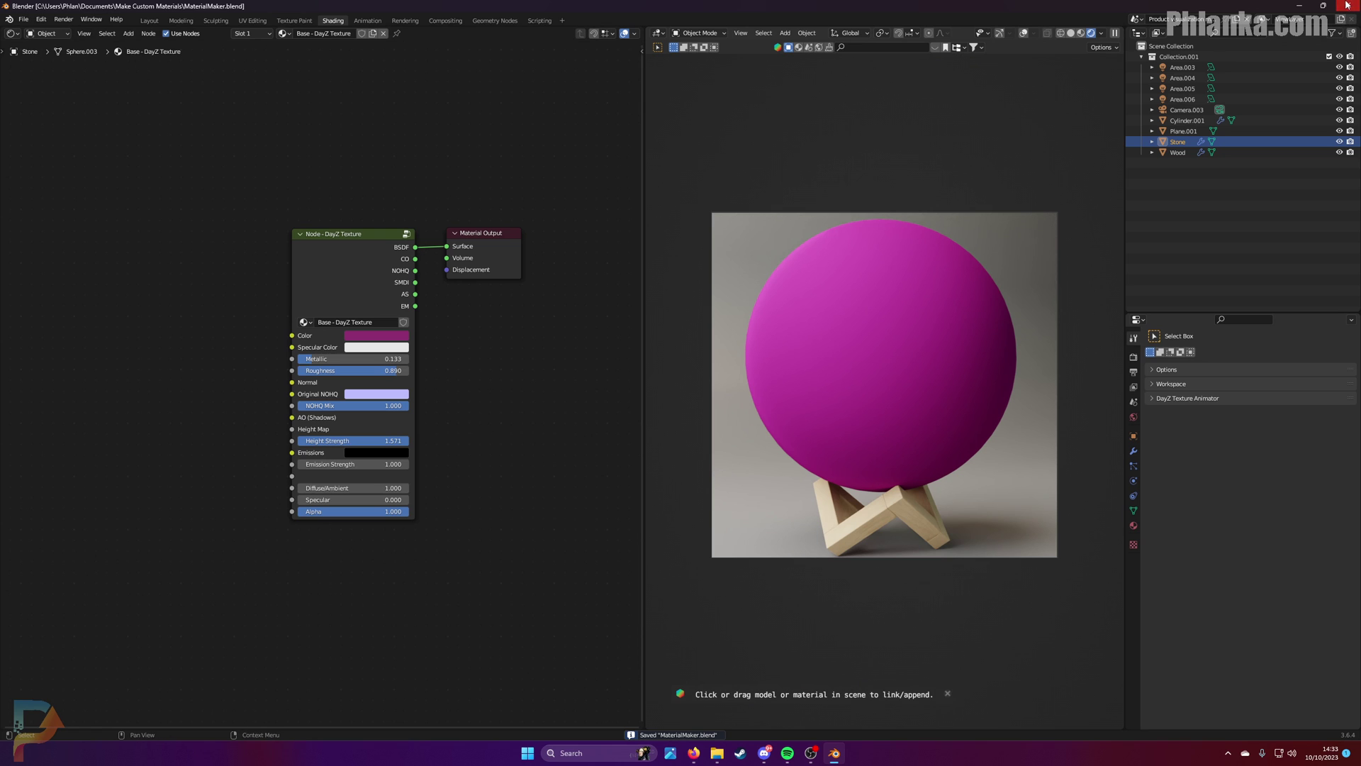
click(1346, 5)
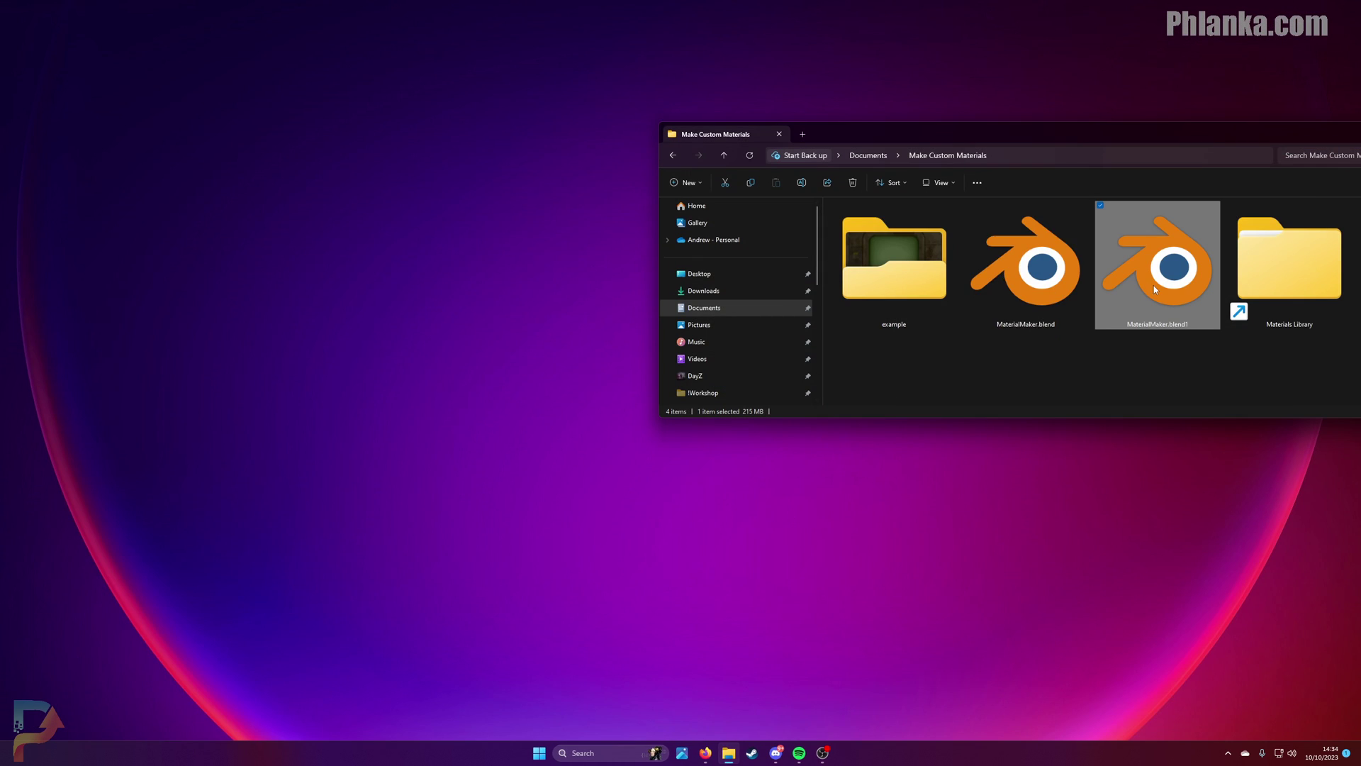
double_click(1154, 285)
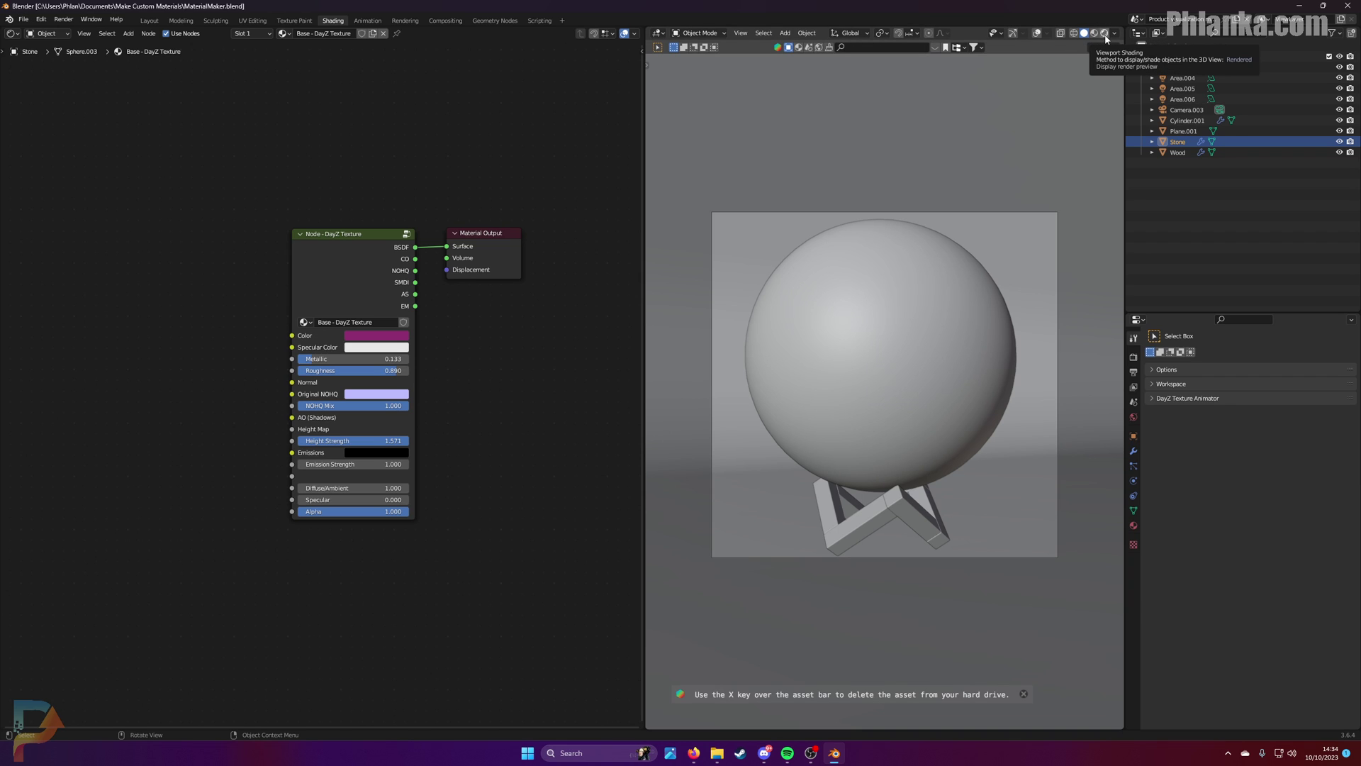
click(1104, 34)
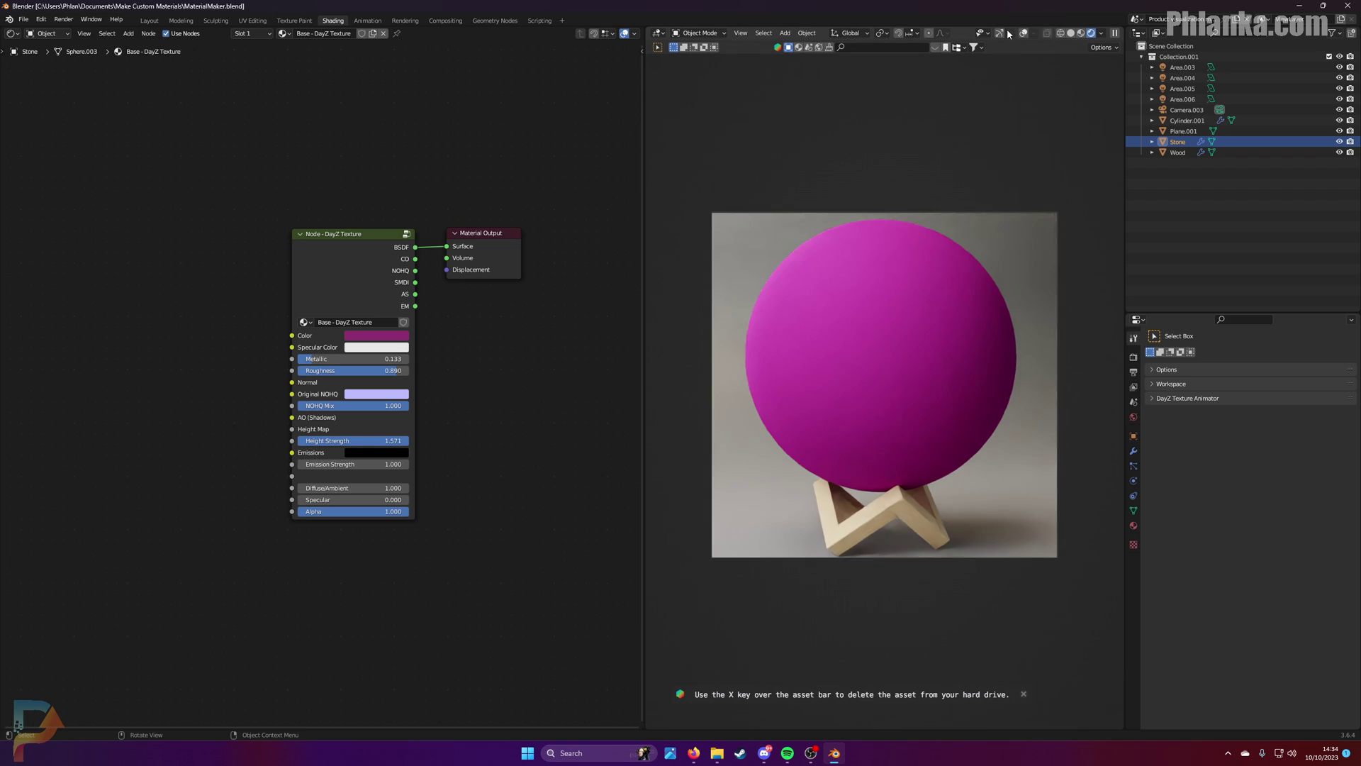
Step: Move the node editor border left to widen the 3D viewport, then raise OBS over Blender
drag(646, 79, 881, 78)
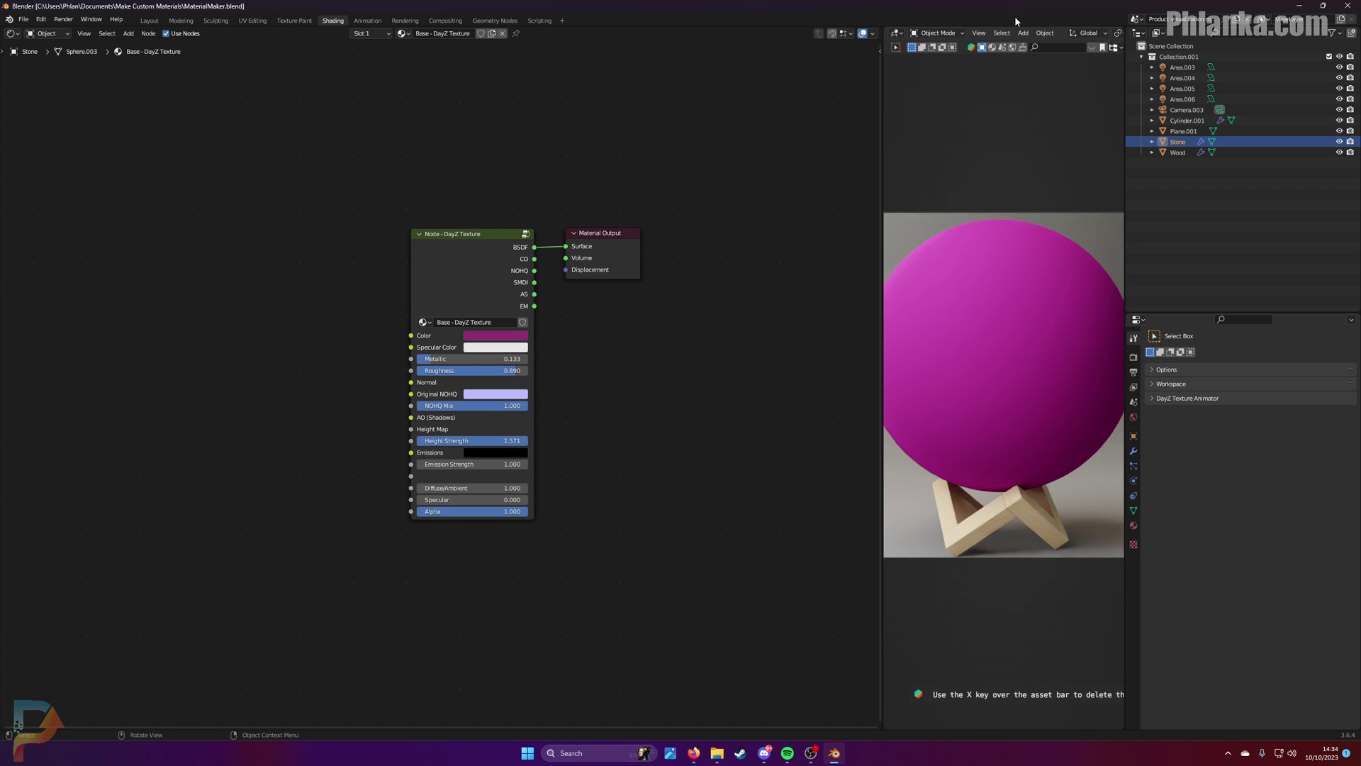
scroll(1038, 28, down, 8)
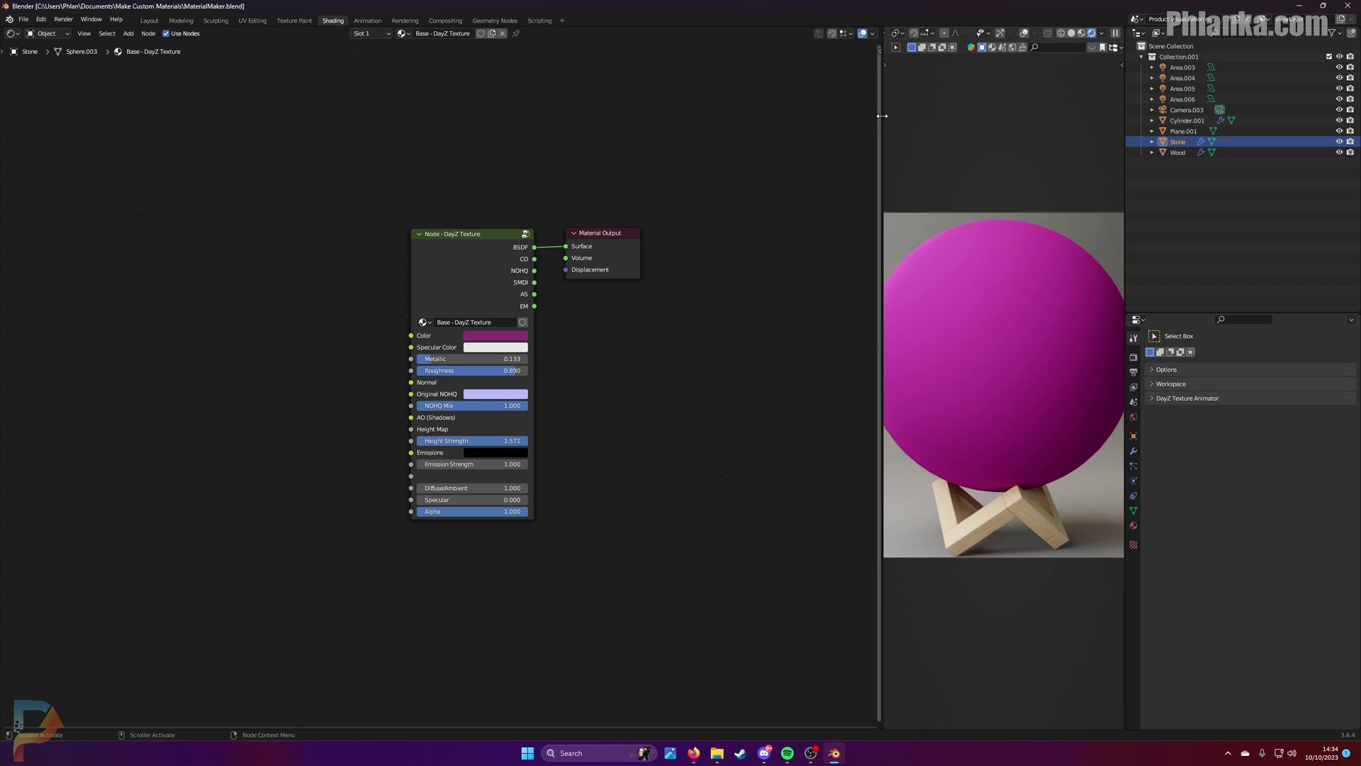
drag(881, 114, 574, 141)
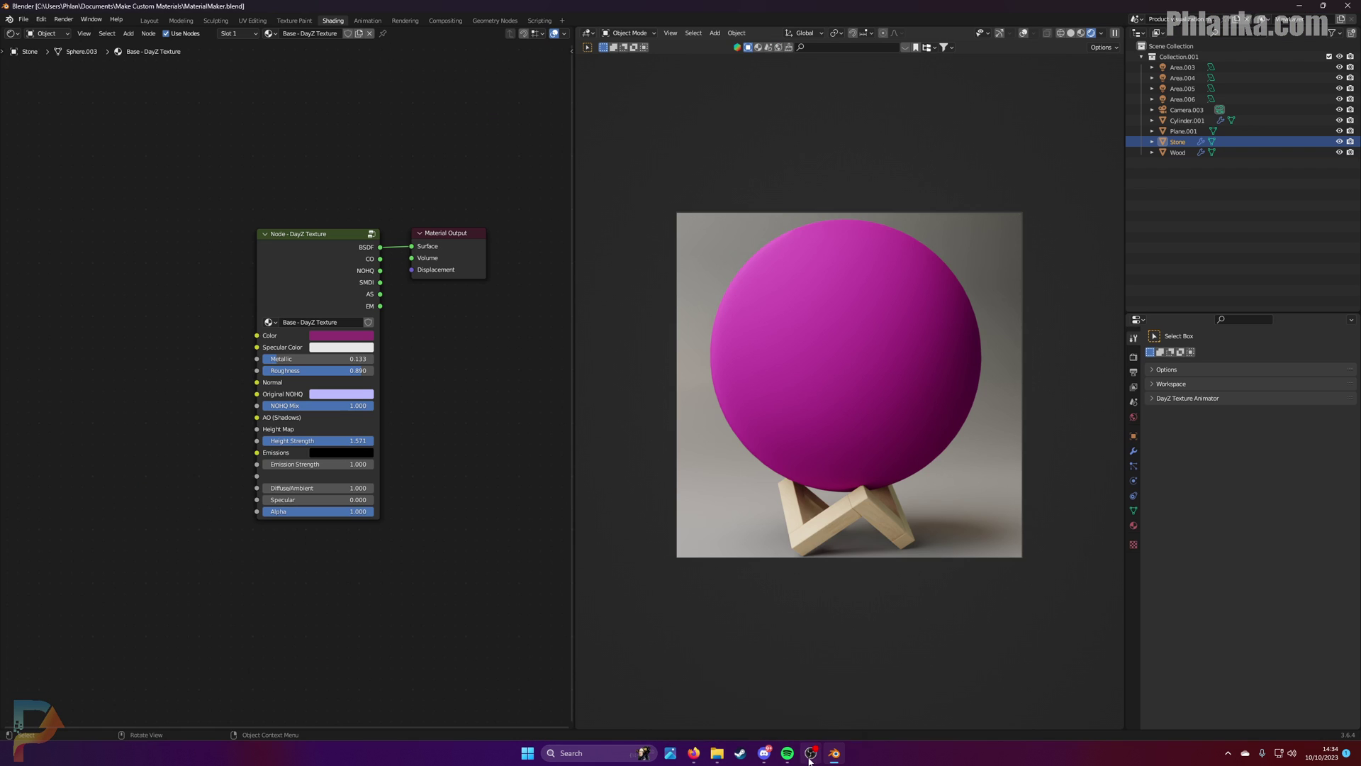
click(810, 755)
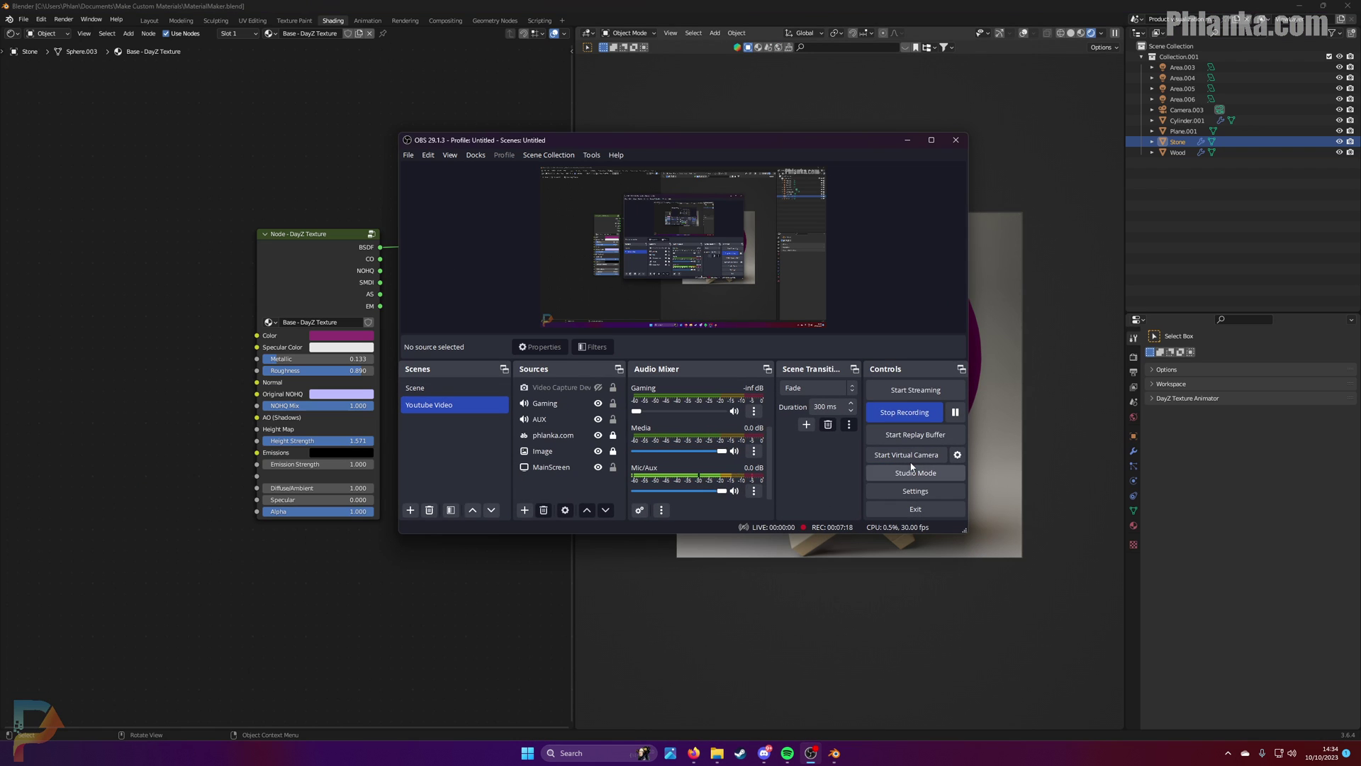